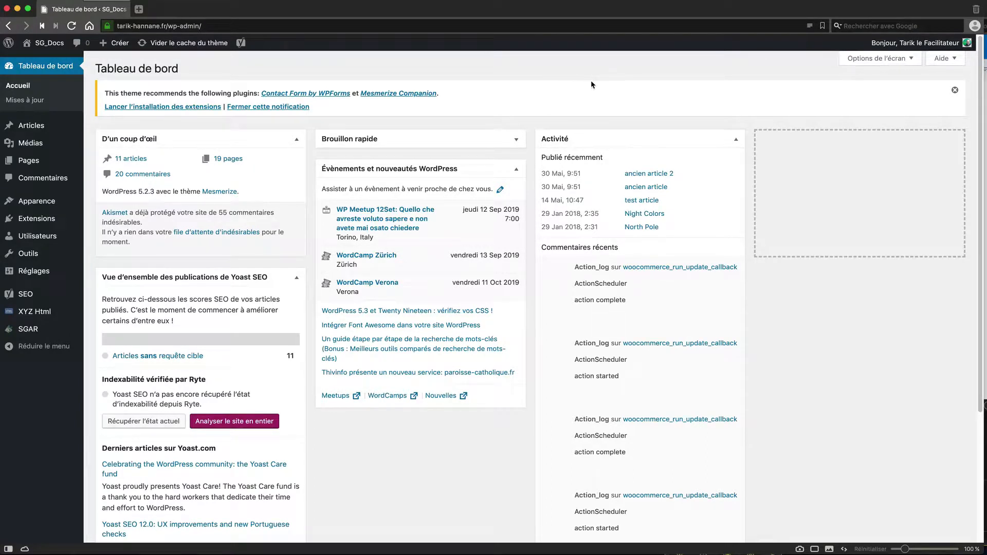
# Step: Create a new article titled 'Notre article super intéressant' and place the cursor in its first paragraph
pyautogui.moveTo(36, 163)
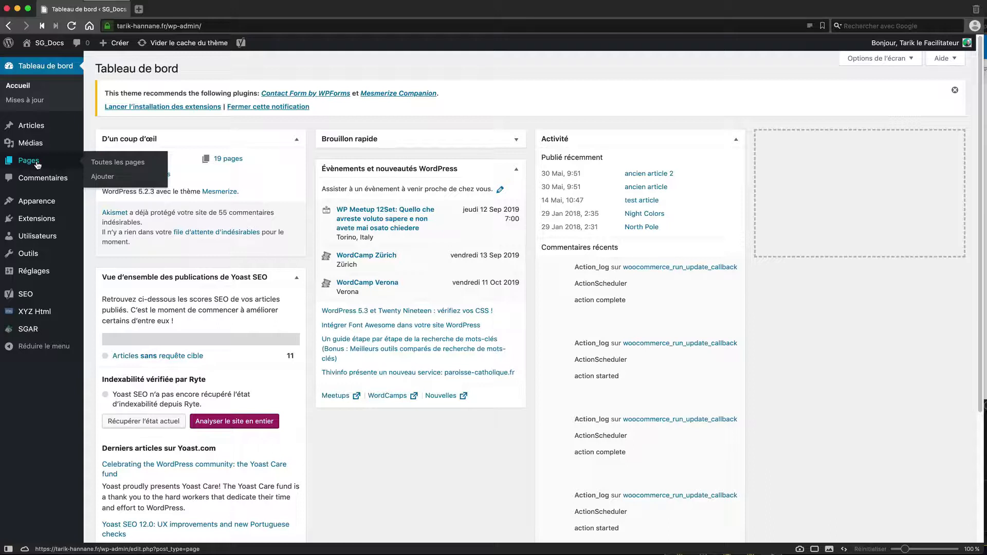
pyautogui.moveTo(34, 129)
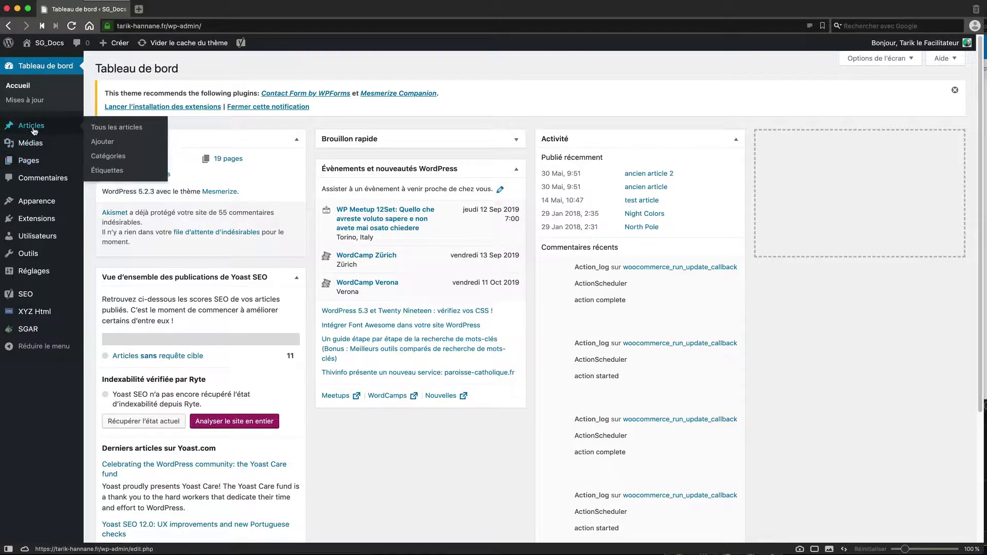
pyautogui.click(114, 145)
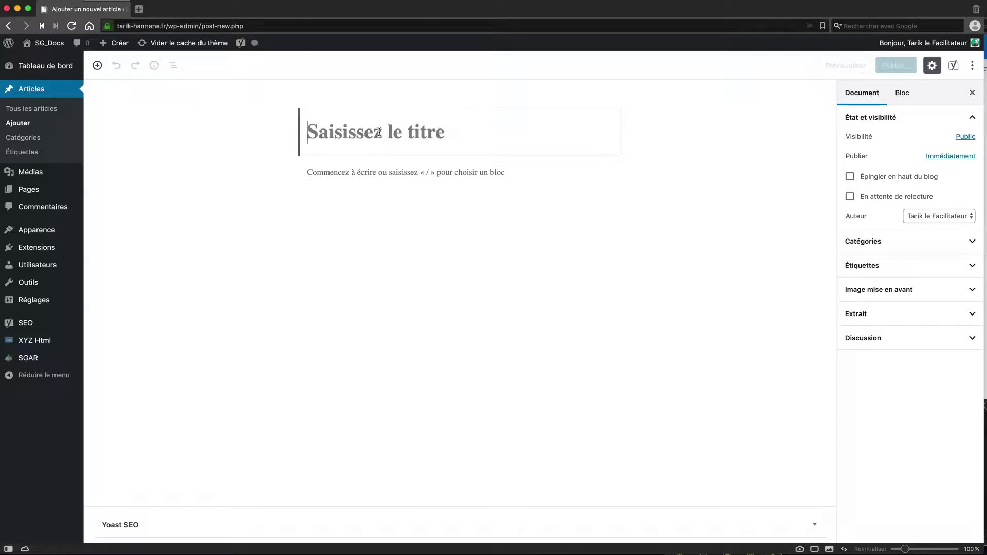
pyautogui.write('Notre')
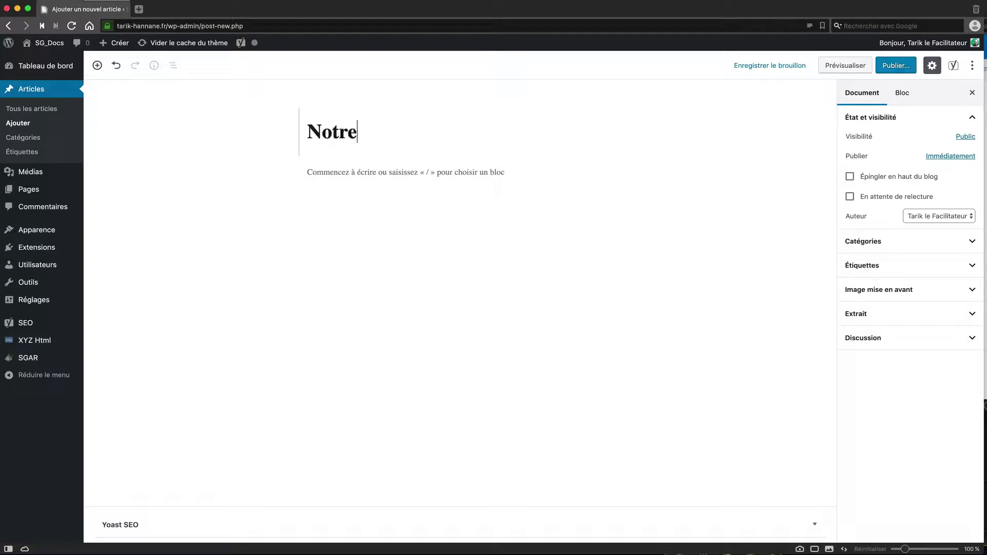
pyautogui.write(' article')
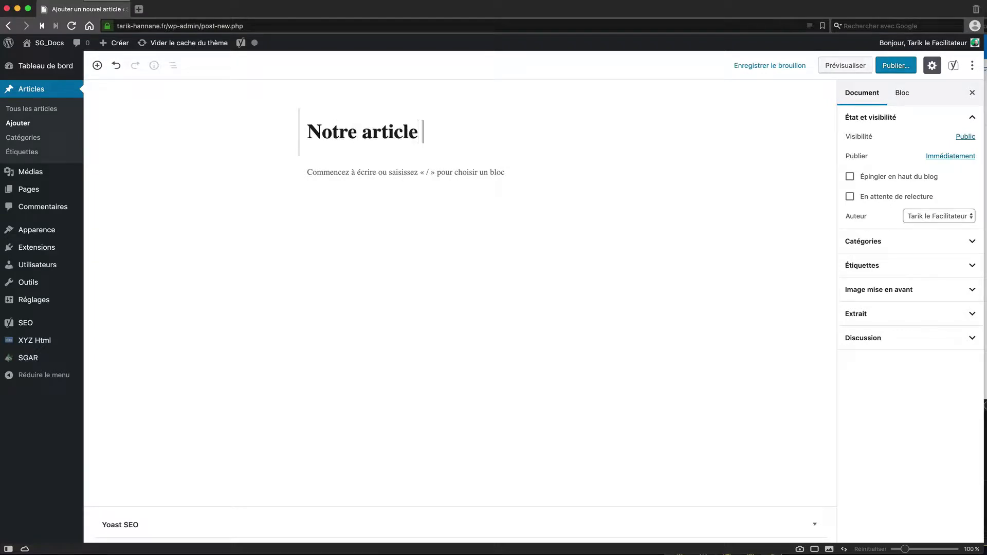
pyautogui.write(' super intére')
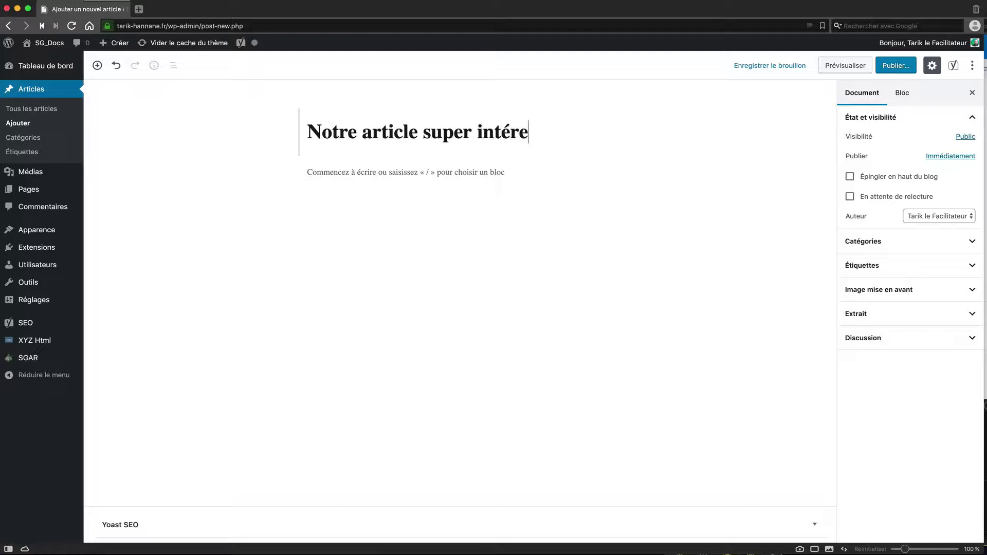
pyautogui.write('ssant')
pyautogui.click(353, 173)
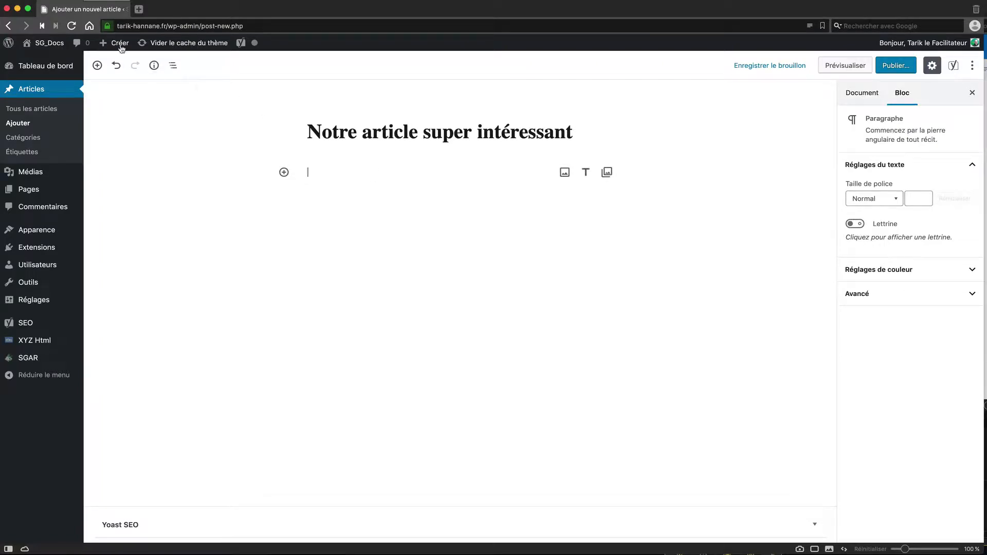
# Step: On lipsum.com, generate 3 paragraphs of Lorem Ipsum
pyautogui.moveTo(77, 10)
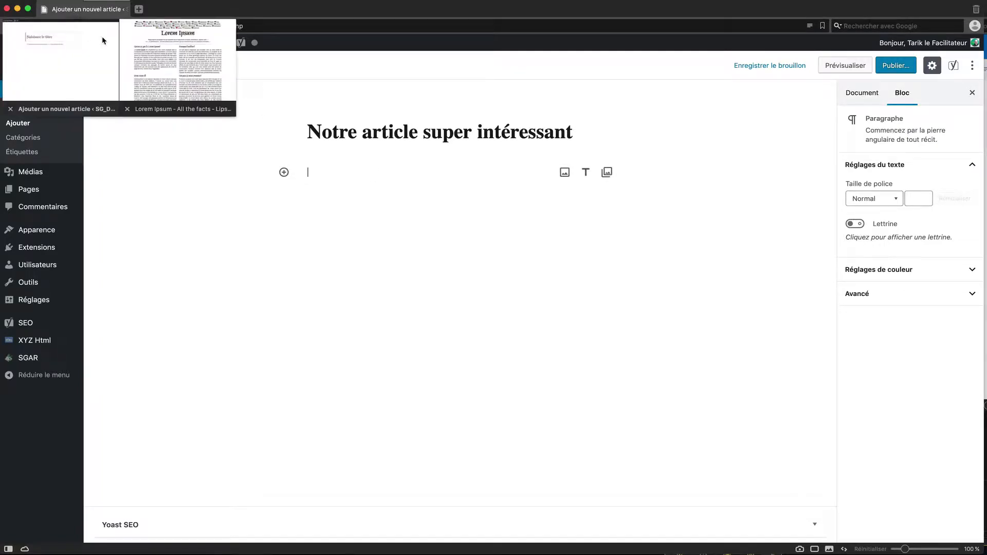
pyautogui.click(155, 45)
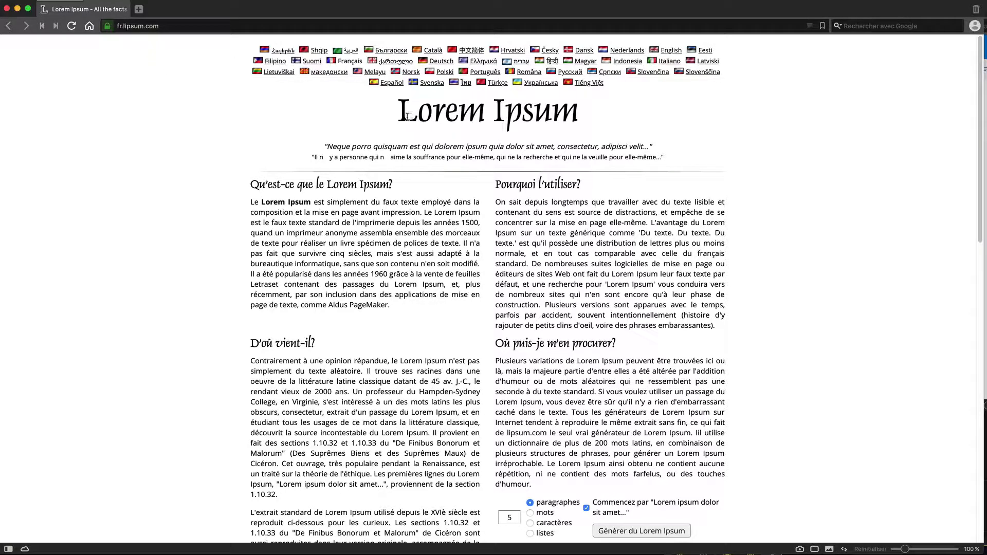
pyautogui.scroll(-5, 485, 189)
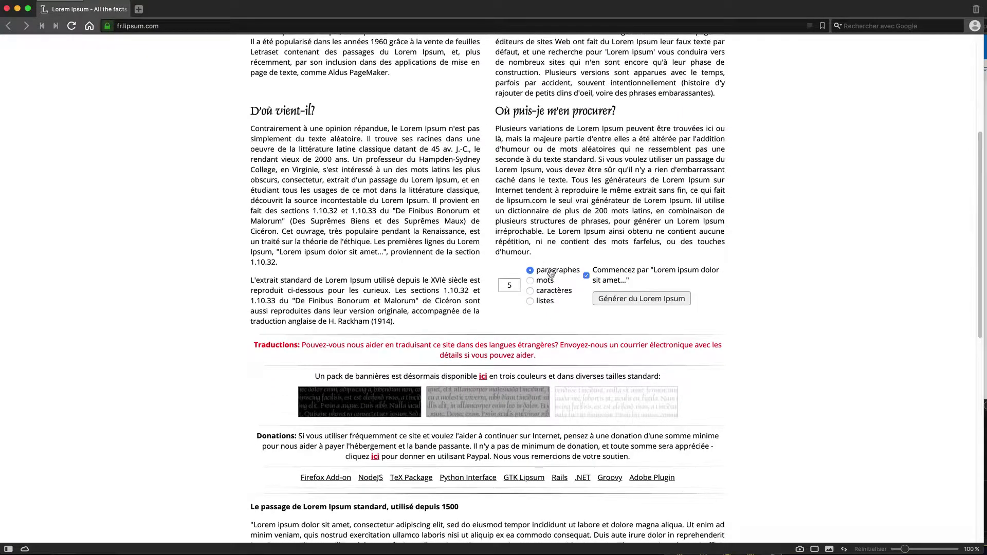
pyautogui.click(499, 283)
pyautogui.write('3')
pyautogui.click(687, 301)
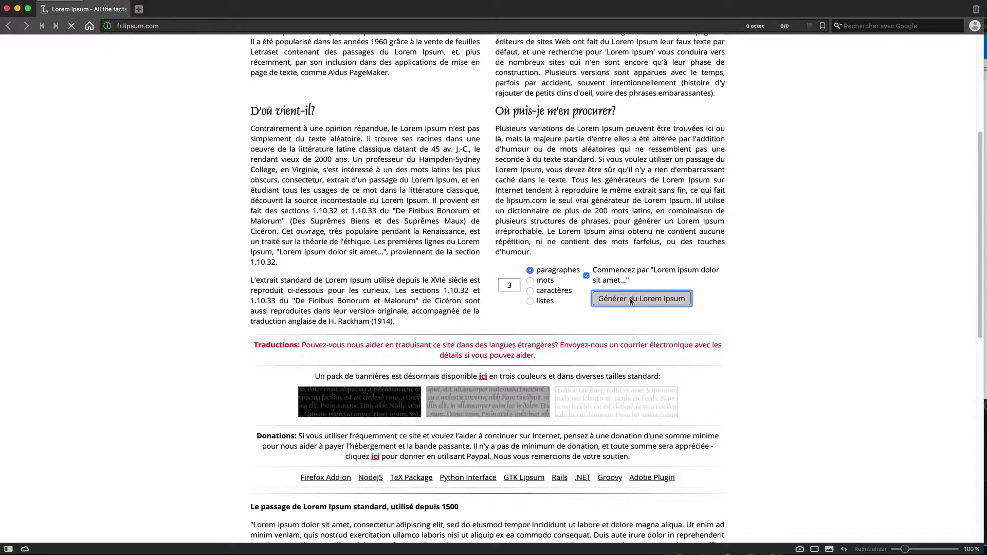
# Step: Copy the three generated paragraphs and go back to the WordPress post
pyautogui.moveTo(544, 361); pyautogui.dragTo(254, 180)
pyautogui.rightClick(384, 220)
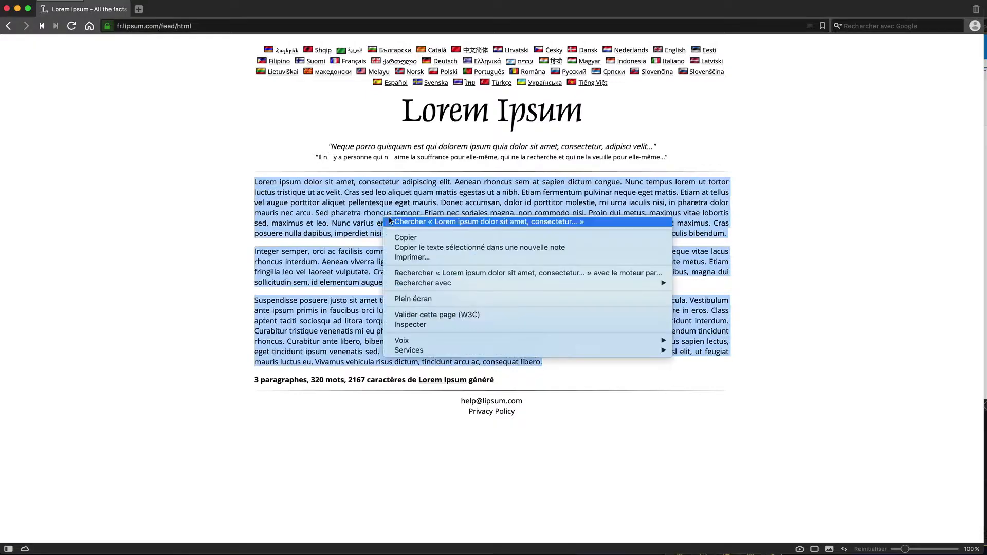
pyautogui.click(409, 239)
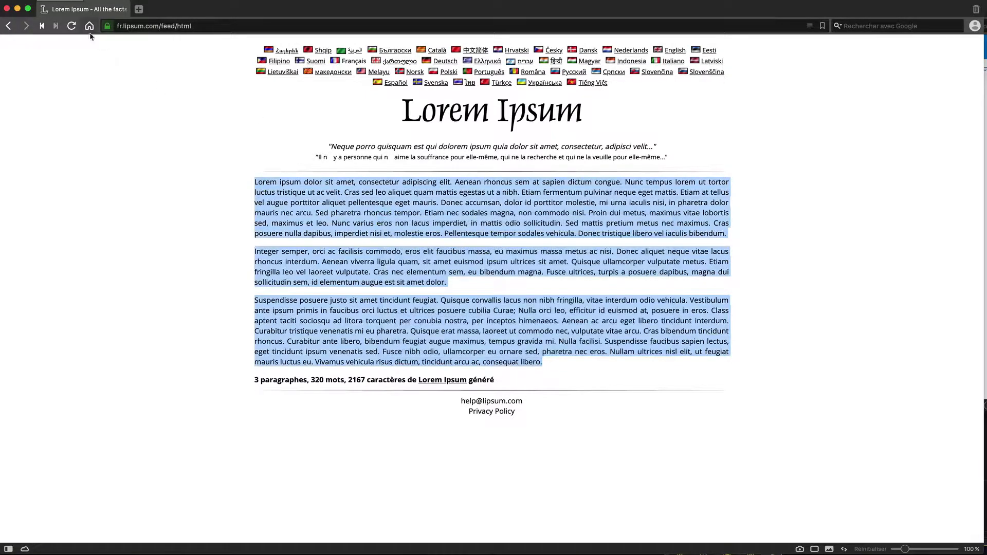
pyautogui.click(77, 43)
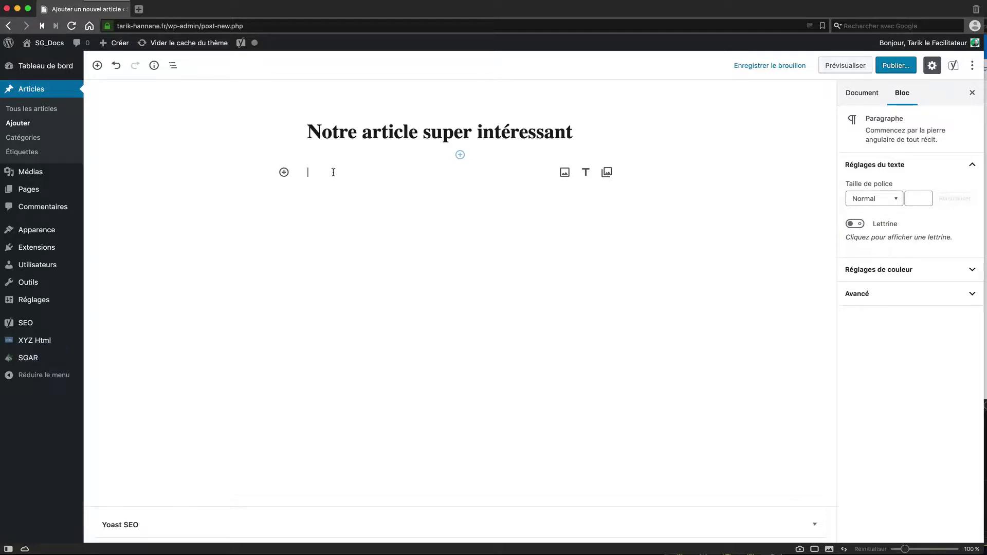
# Step: Paste the three Lorem Ipsum paragraphs into the post body as separate paragraph blocks
pyautogui.rightClick(315, 175)
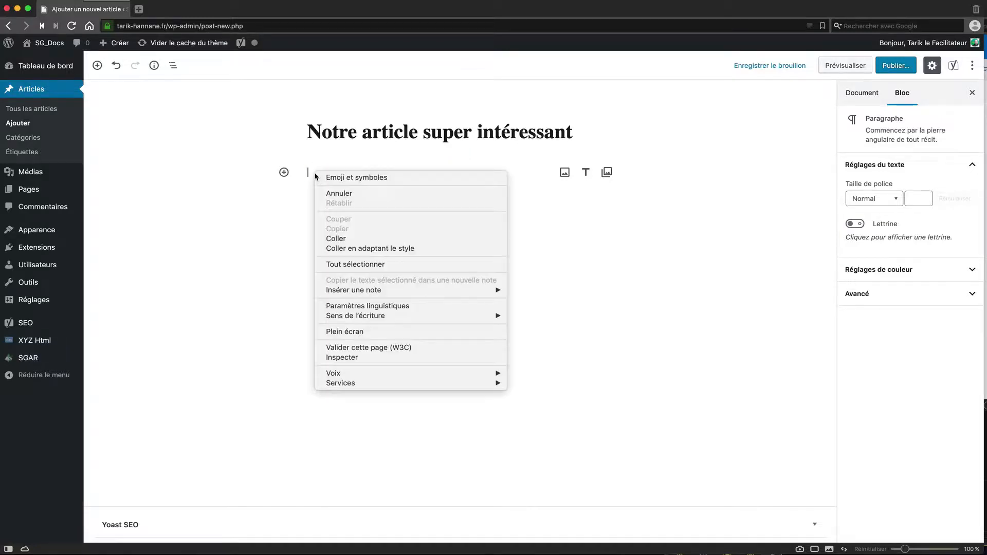
pyautogui.click(348, 241)
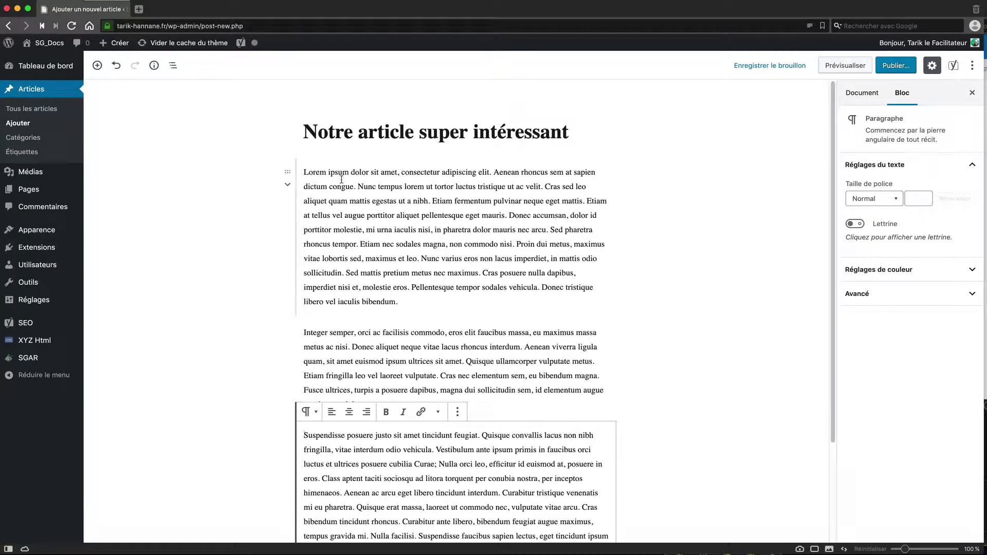
pyautogui.click(290, 172)
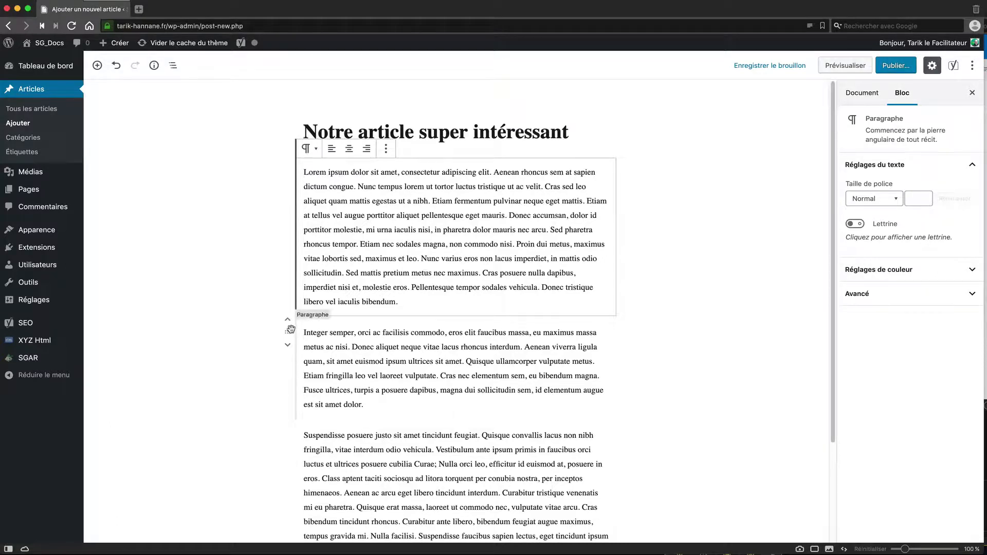
pyautogui.click(316, 359)
pyautogui.click(287, 435)
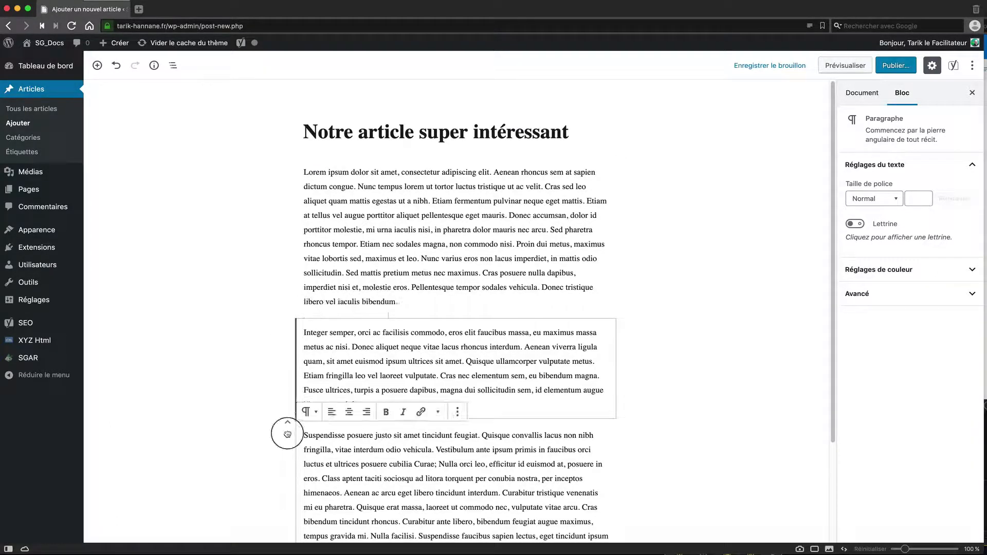
pyautogui.click(247, 287)
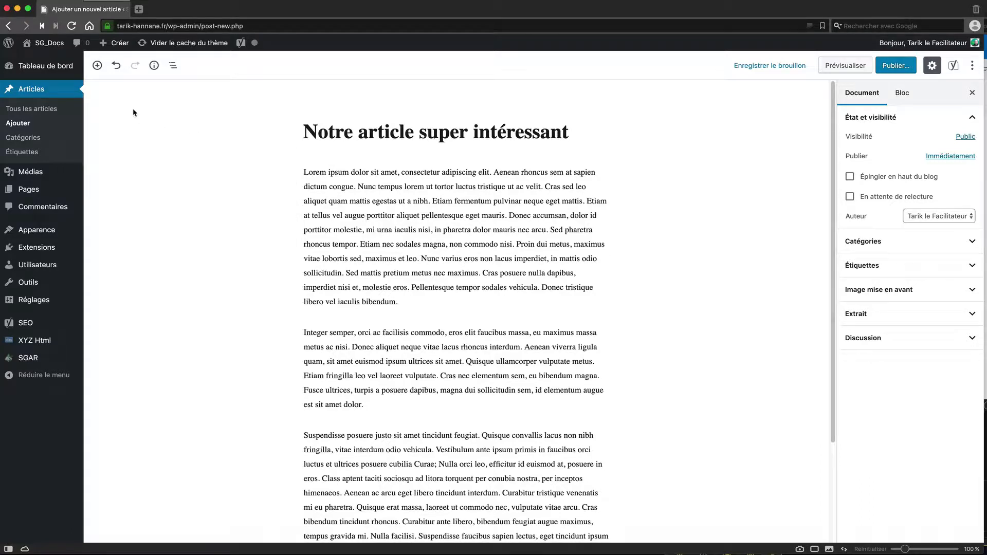
# Step: Insert an Image block and move it between the first and second paragraphs
pyautogui.click(97, 66)
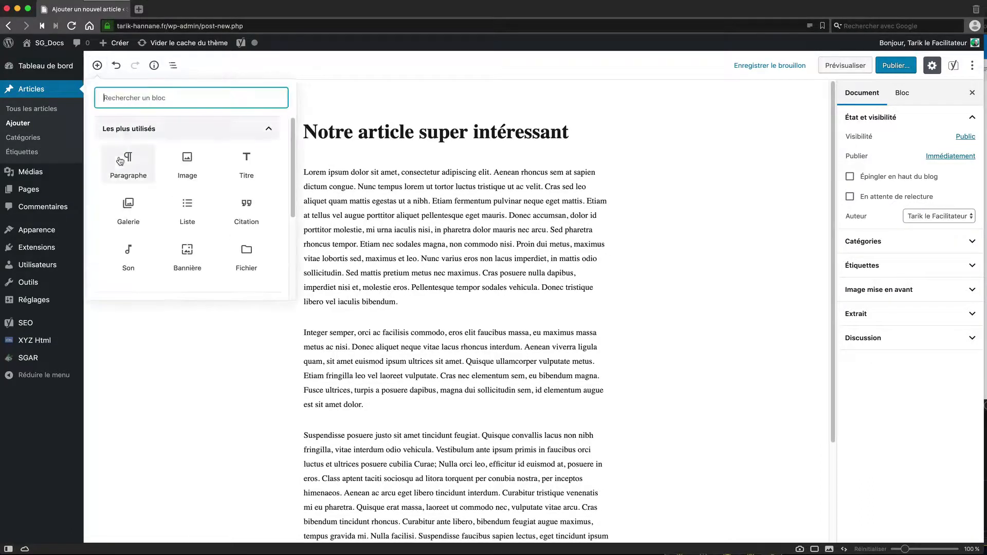
pyautogui.moveTo(187, 160); pyautogui.dragTo(313, 198)
pyautogui.click(196, 161)
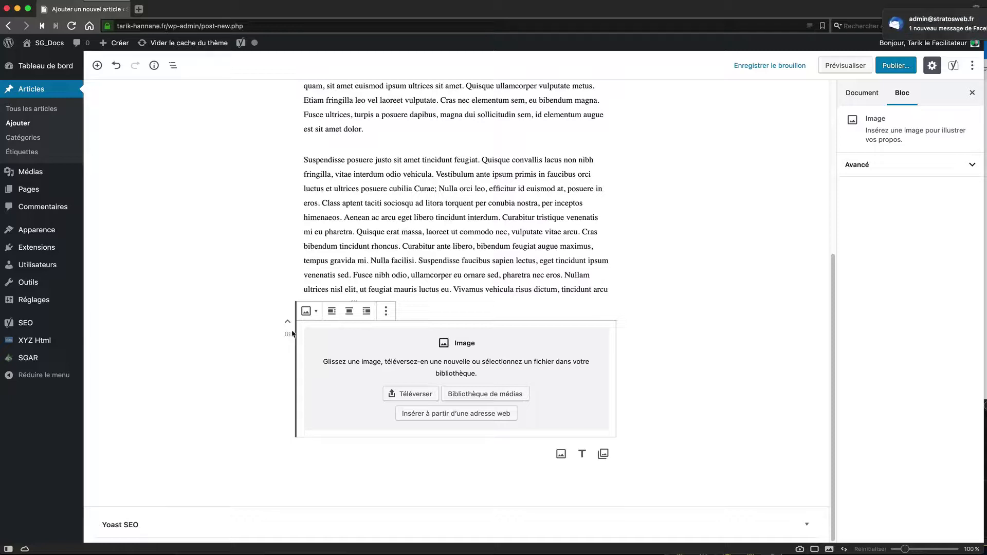
pyautogui.moveTo(288, 334); pyautogui.dragTo(308, 158)
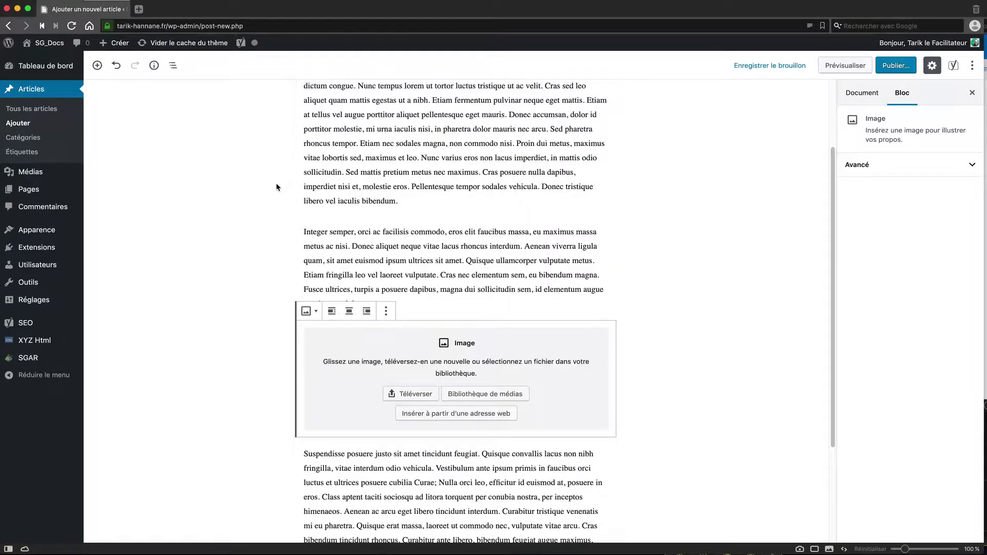
pyautogui.scroll(3, 278, 189)
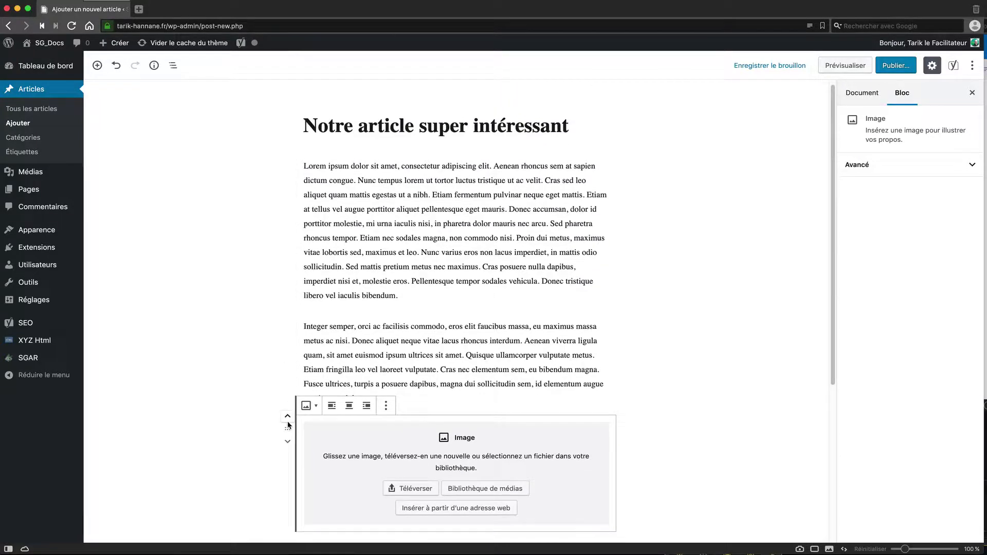
pyautogui.moveTo(288, 427); pyautogui.dragTo(316, 317)
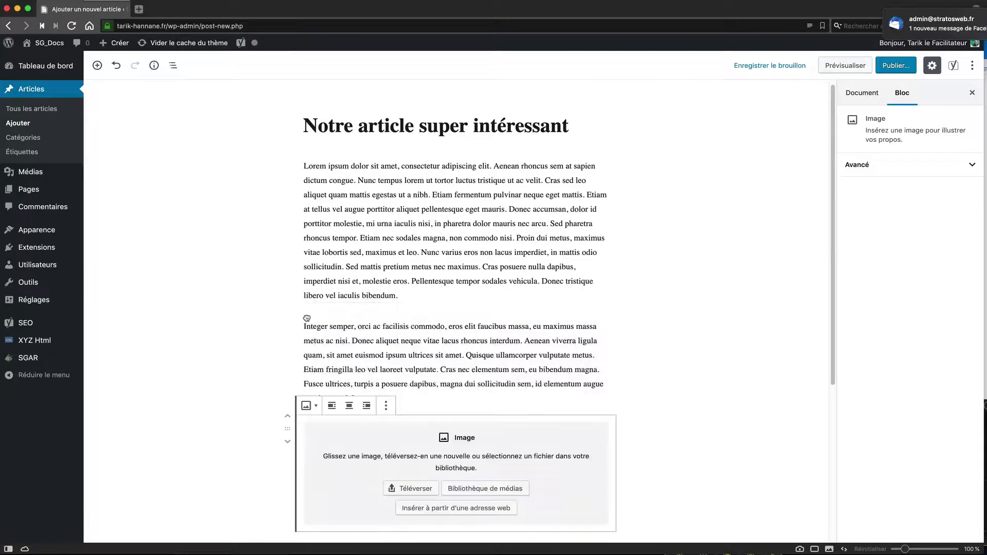
pyautogui.moveTo(288, 427); pyautogui.dragTo(357, 321)
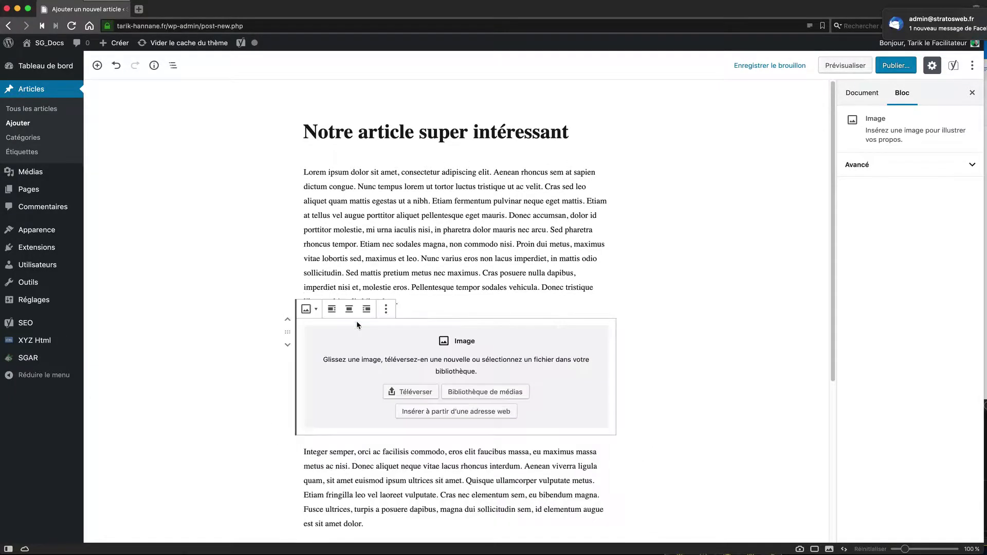
pyautogui.click(271, 352)
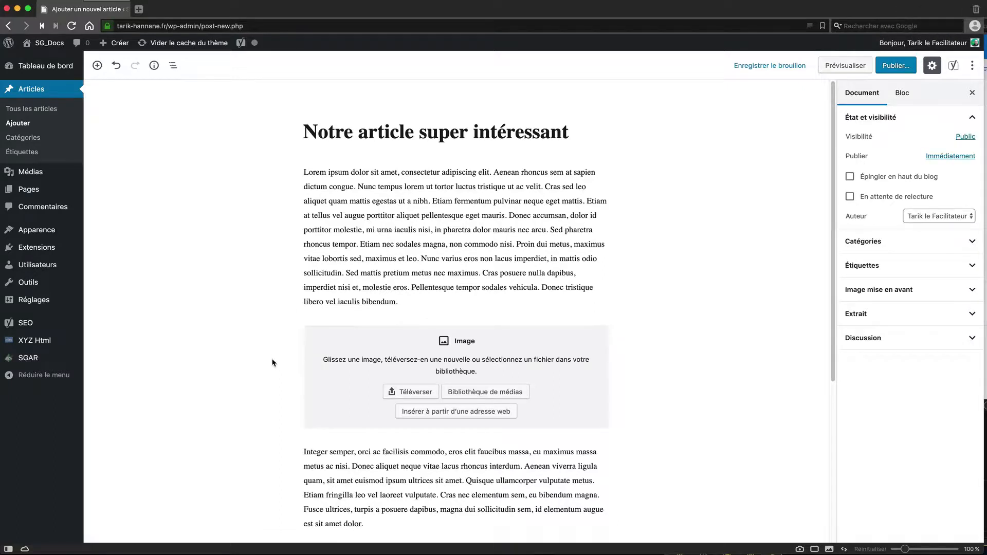
# Step: Quit the Thunderbird app from the taskbar
pyautogui.scroll(-1, 273, 359)
pyautogui.moveTo(135, 546)
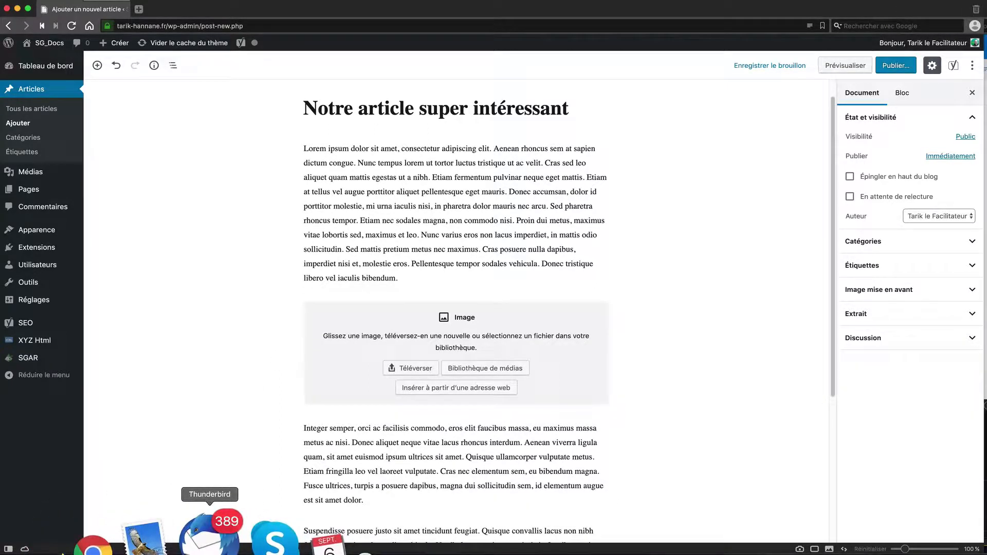
pyautogui.rightClick(224, 525)
pyautogui.click(231, 490)
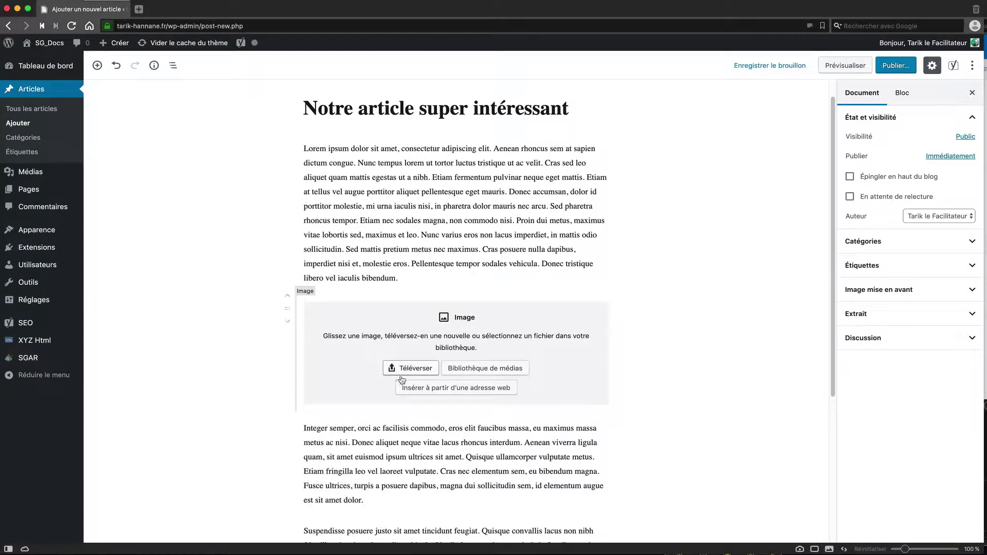
# Step: Insert the concert crowd photo from the media library and shrink it slightly
pyautogui.click(486, 368)
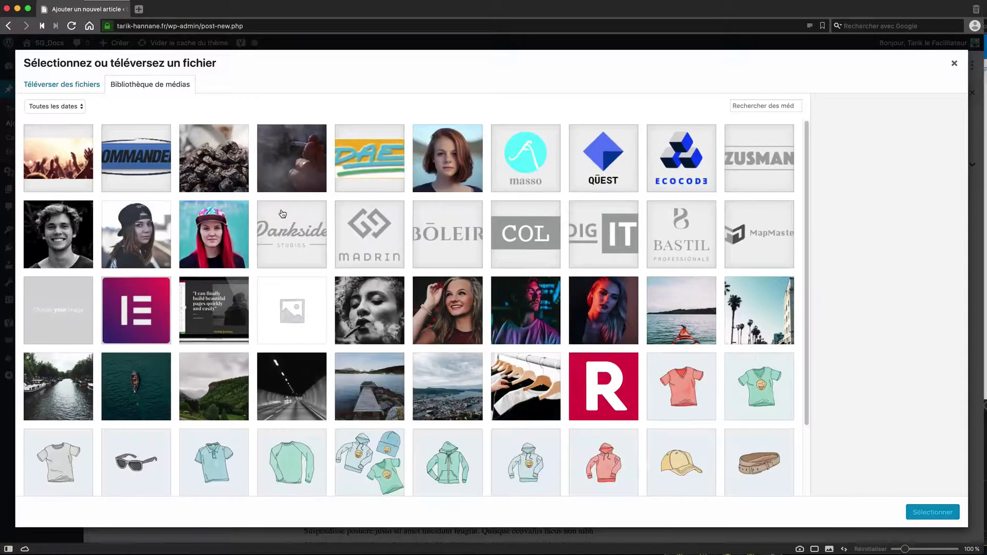
pyautogui.click(62, 163)
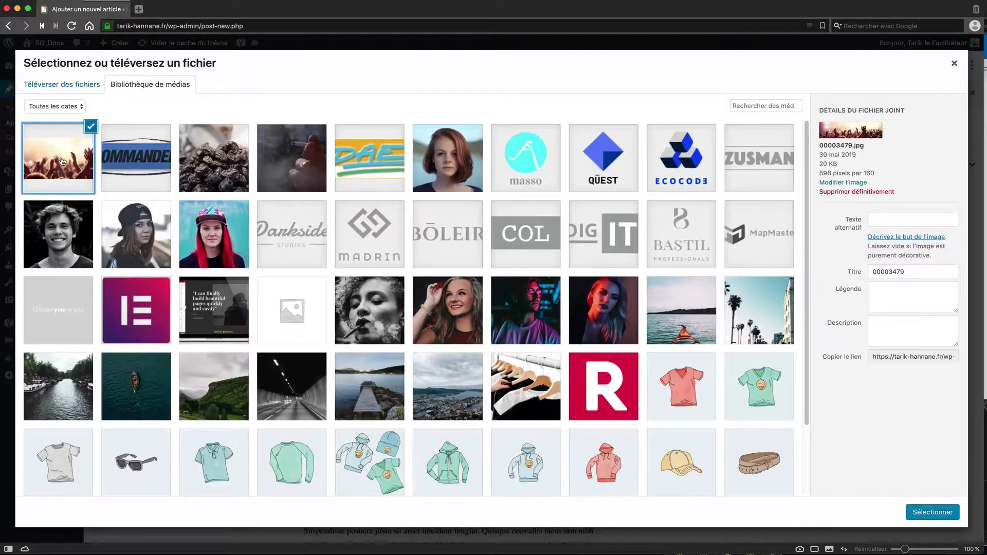
pyautogui.click(931, 512)
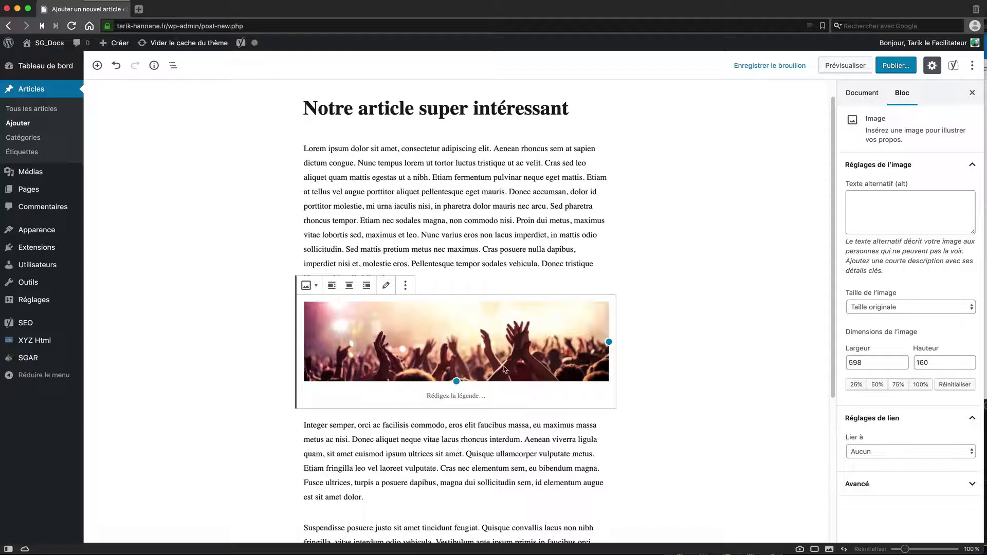
pyautogui.moveTo(610, 347)
pyautogui.mouseDown()
pyautogui.moveTo(527, 338)
pyautogui.moveTo(616, 340)
pyautogui.mouseUp()
pyautogui.moveTo(460, 382)
pyautogui.mouseDown()
pyautogui.moveTo(458, 352)
pyautogui.moveTo(469, 383)
pyautogui.mouseUp()
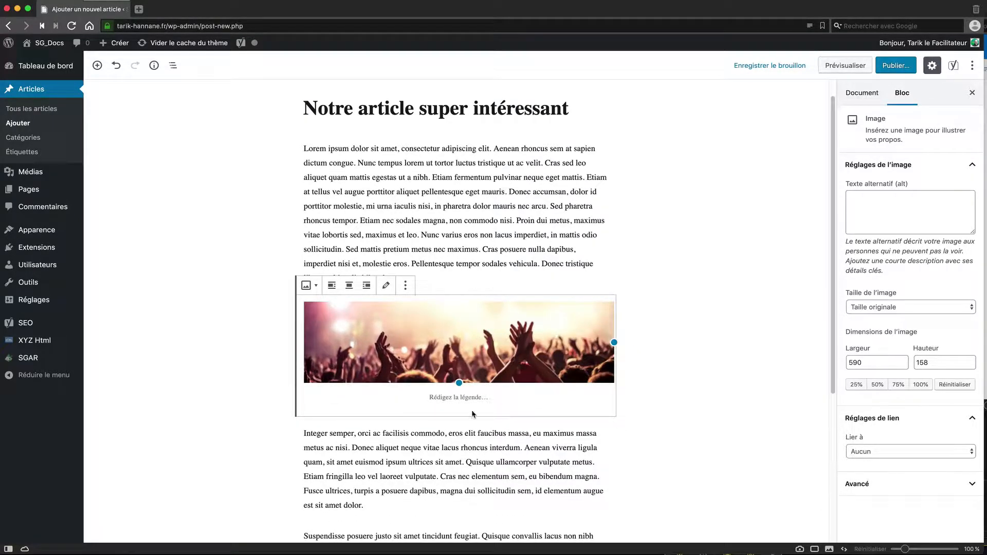
# Step: Give the image the caption 'la légende de l'image'
pyautogui.click(387, 289)
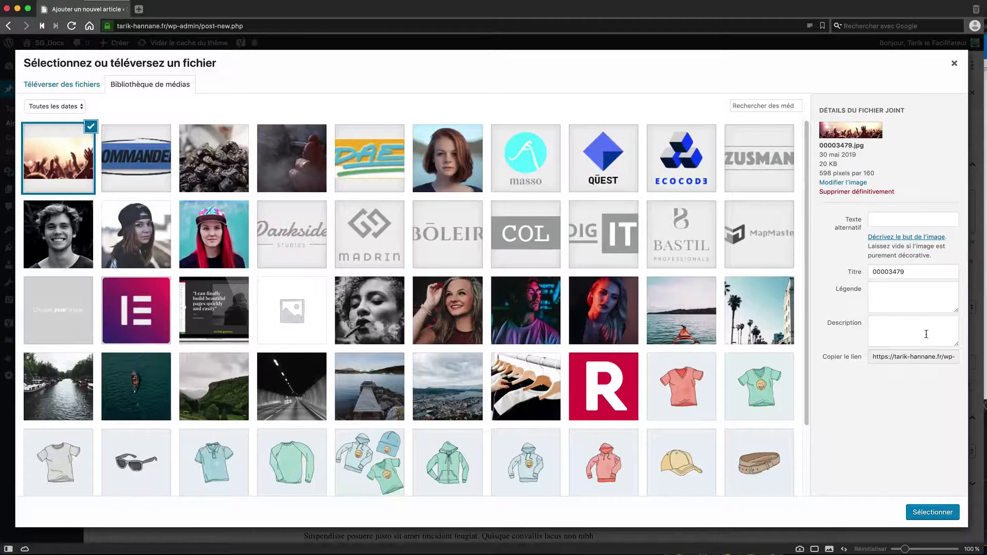
pyautogui.click(889, 298)
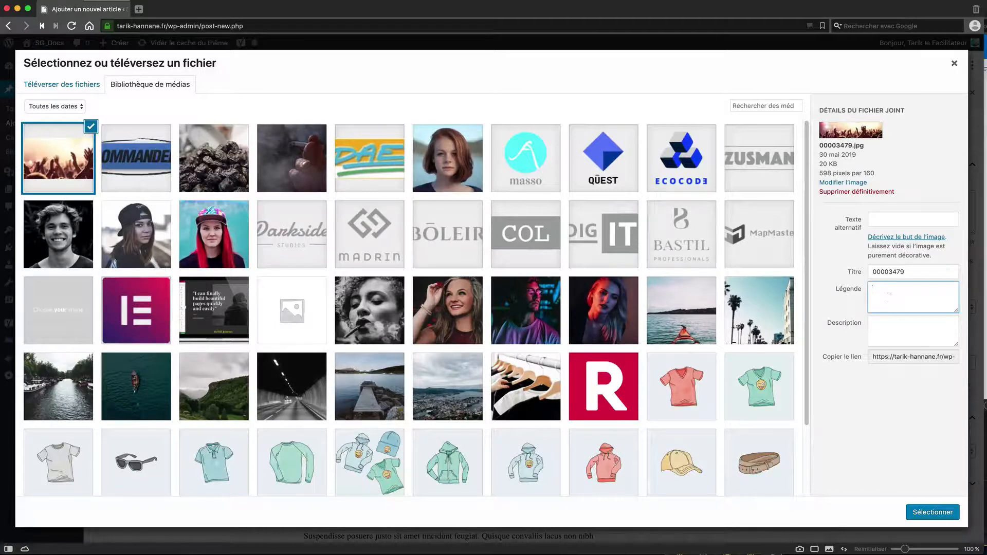
pyautogui.write("la légende de l'image")
pyautogui.click(924, 512)
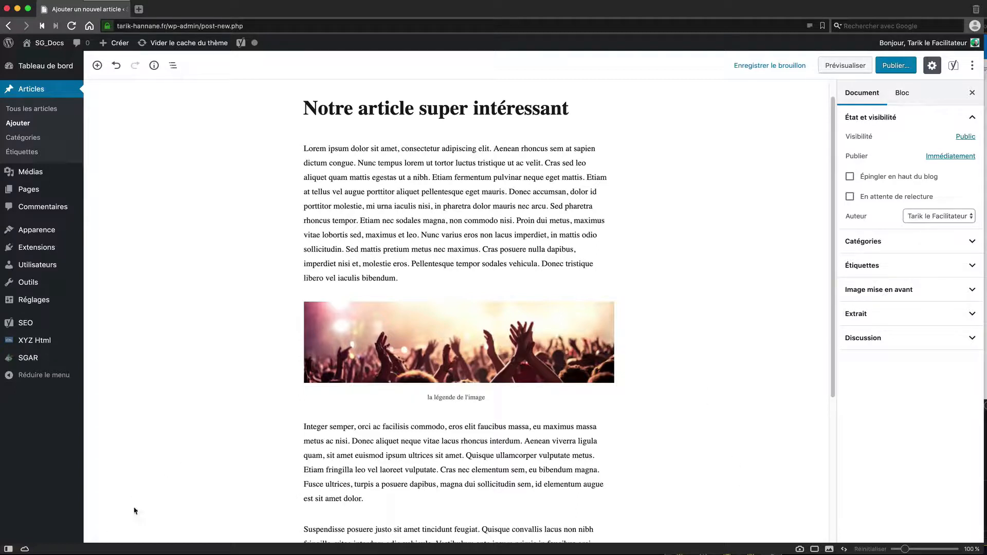
pyautogui.click(604, 0)
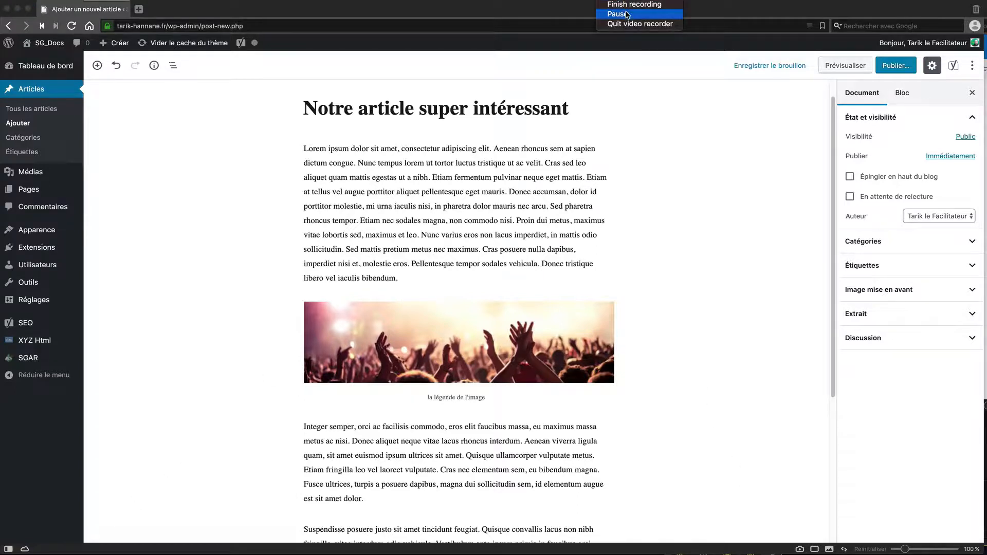
pyautogui.click(625, 14)
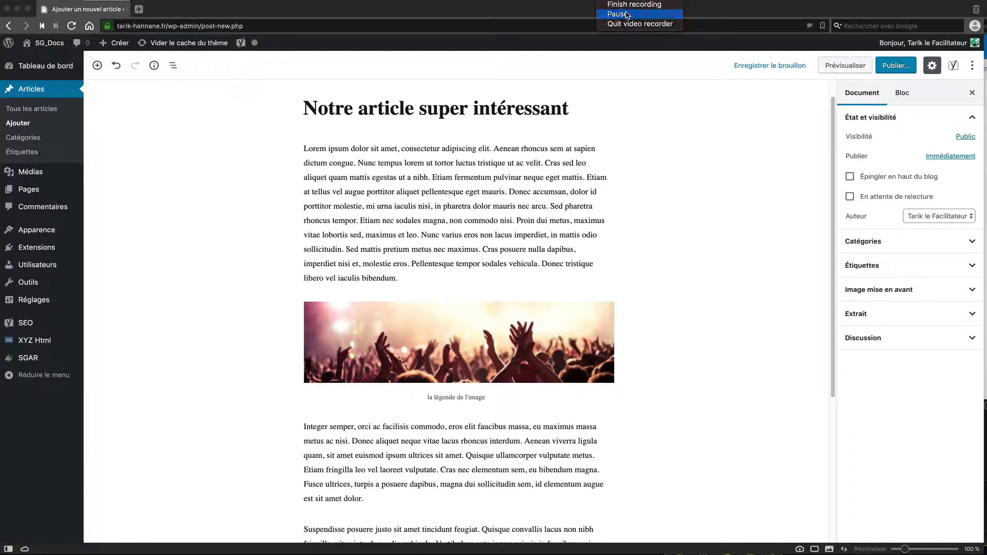
pyautogui.click(615, 15)
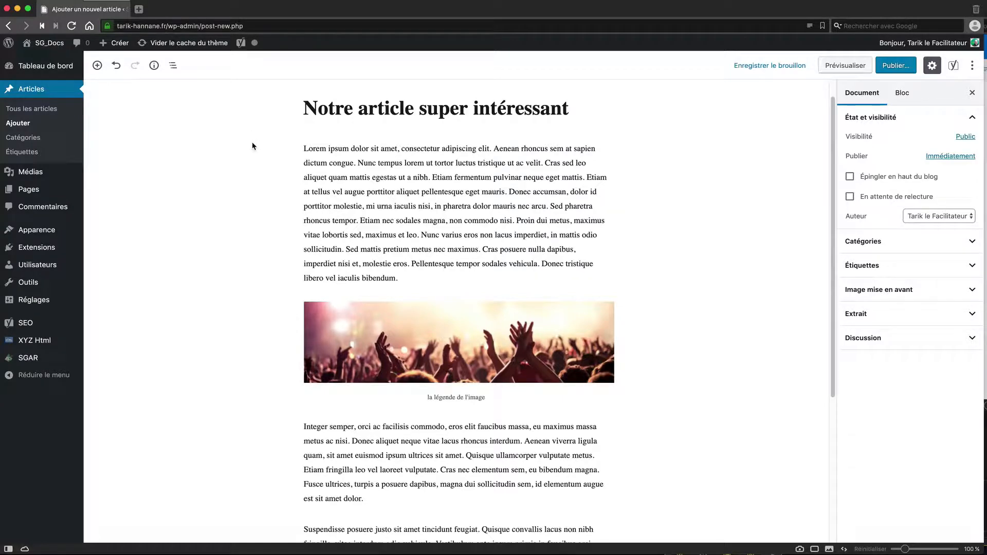
# Step: Add a Vidéo block, found by searching 'vidéo', above the Suspendisse paragraph
pyautogui.scroll(-4, 268, 188)
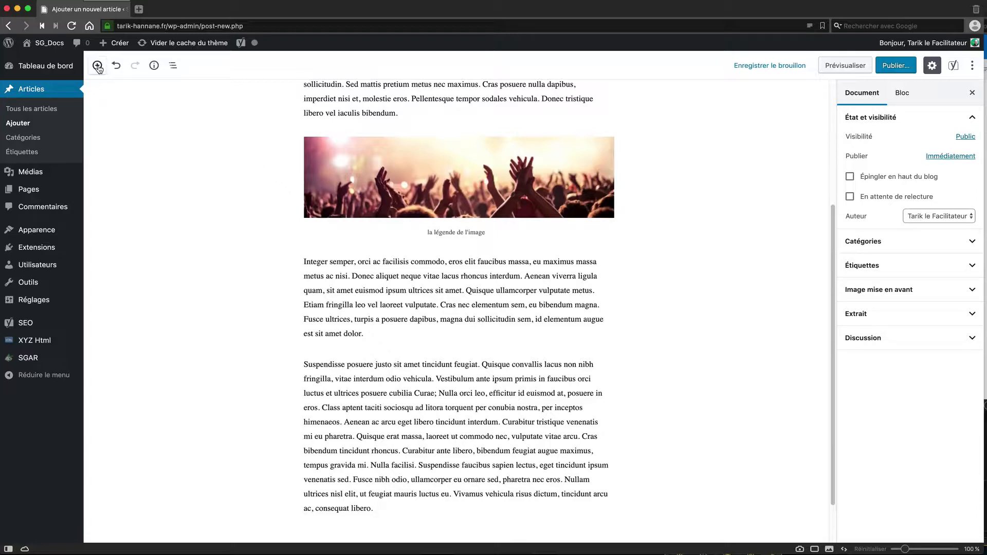
pyautogui.click(97, 66)
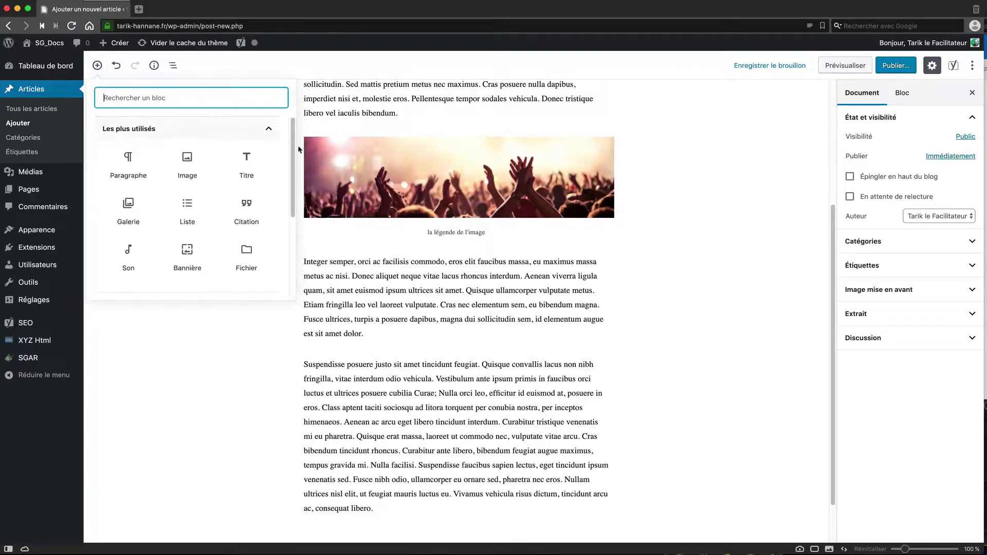
pyautogui.moveTo(293, 136); pyautogui.dragTo(293, 202)
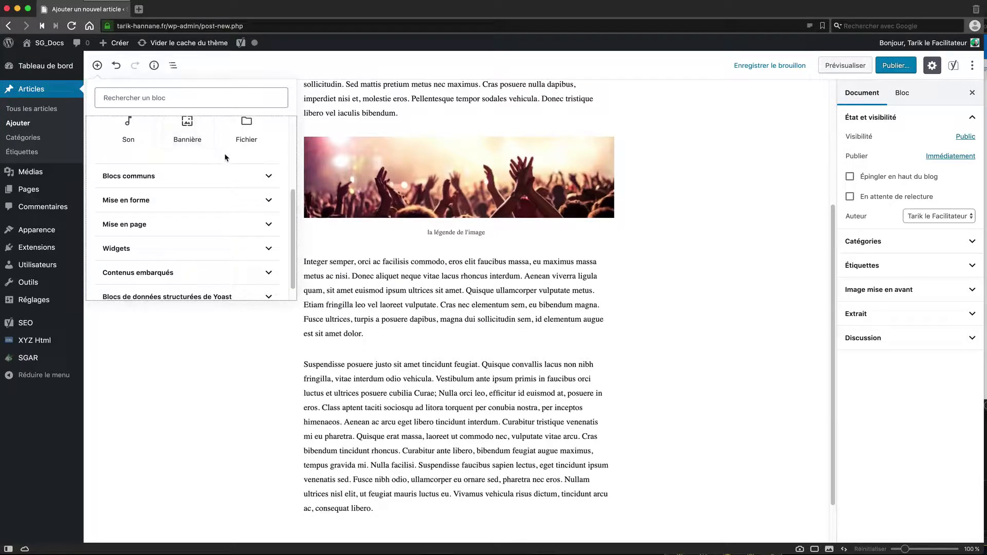
pyautogui.scroll(5, 221, 154)
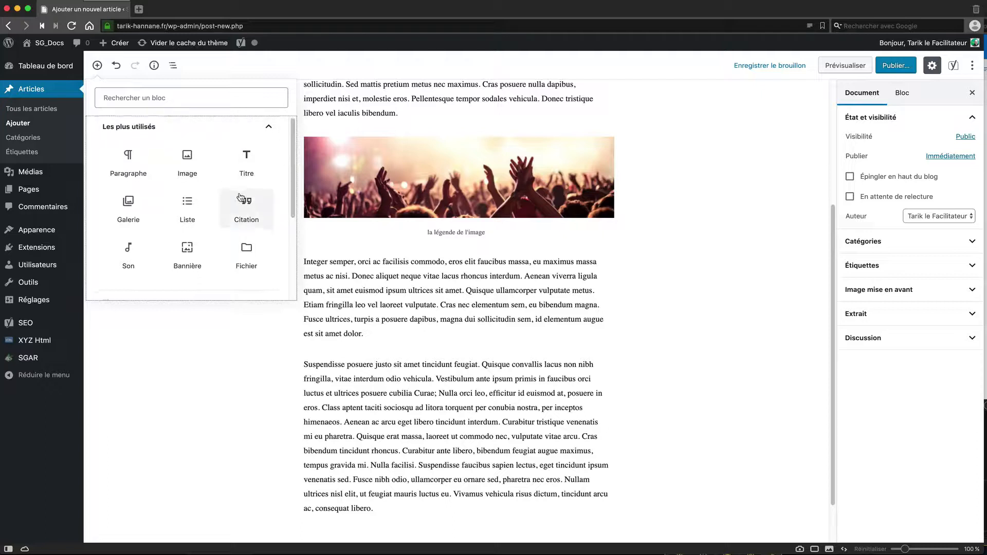
pyautogui.scroll(-2, 241, 203)
pyautogui.scroll(2, 221, 185)
pyautogui.click(134, 97)
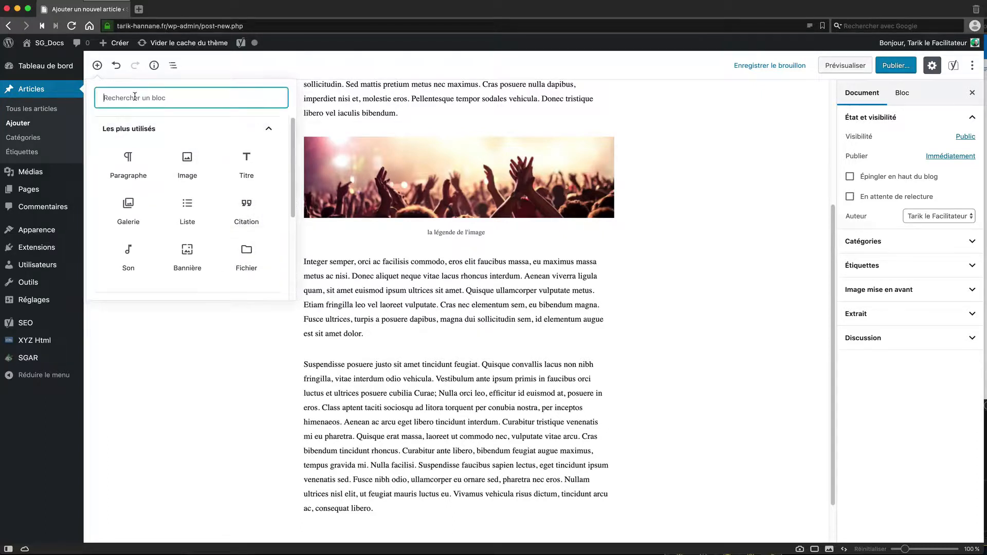
pyautogui.write('vidéo')
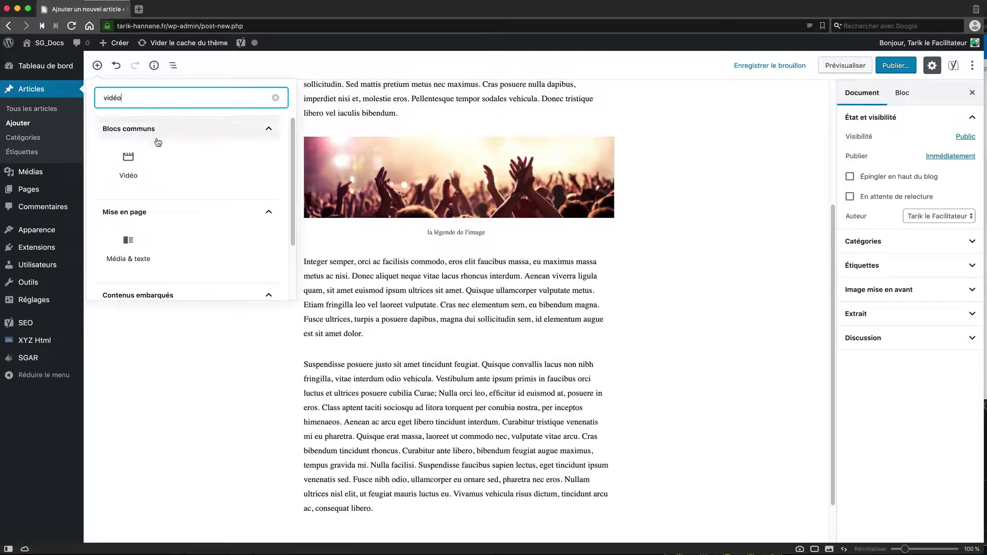
pyautogui.click(128, 159)
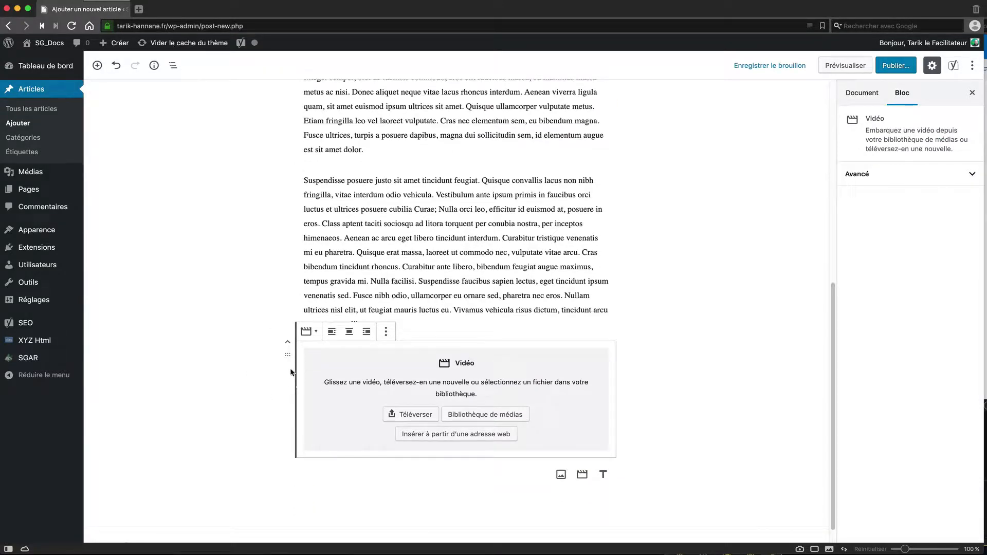
pyautogui.moveTo(287, 355); pyautogui.dragTo(342, 184)
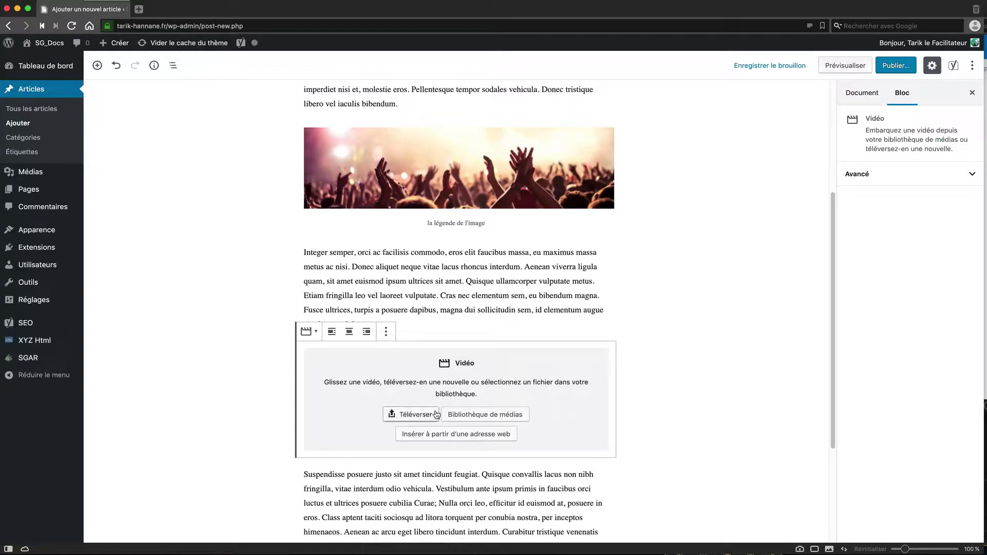
pyautogui.click(139, 10)
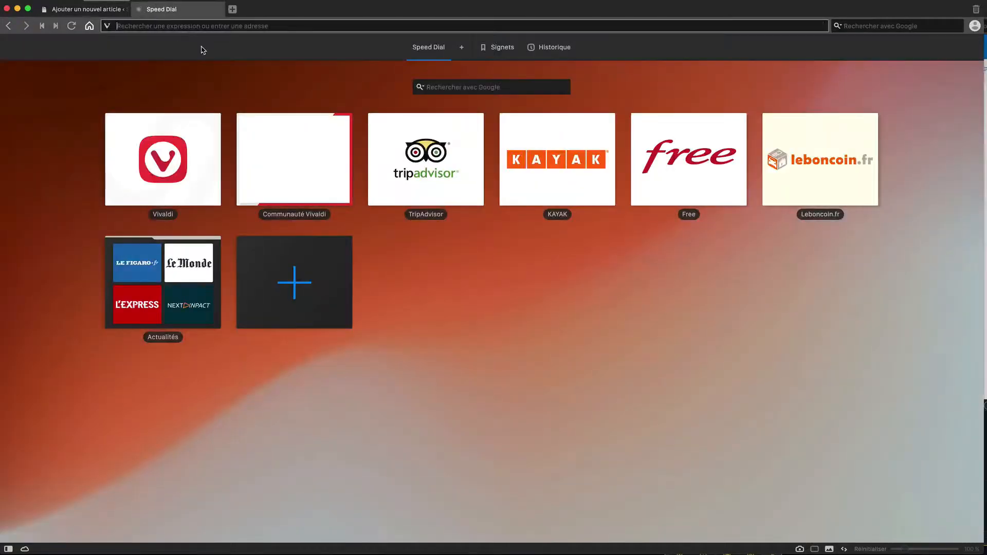
# Step: Open the Relaxing Jazz Music video on youtube.com and pause the ad
pyautogui.click(197, 27)
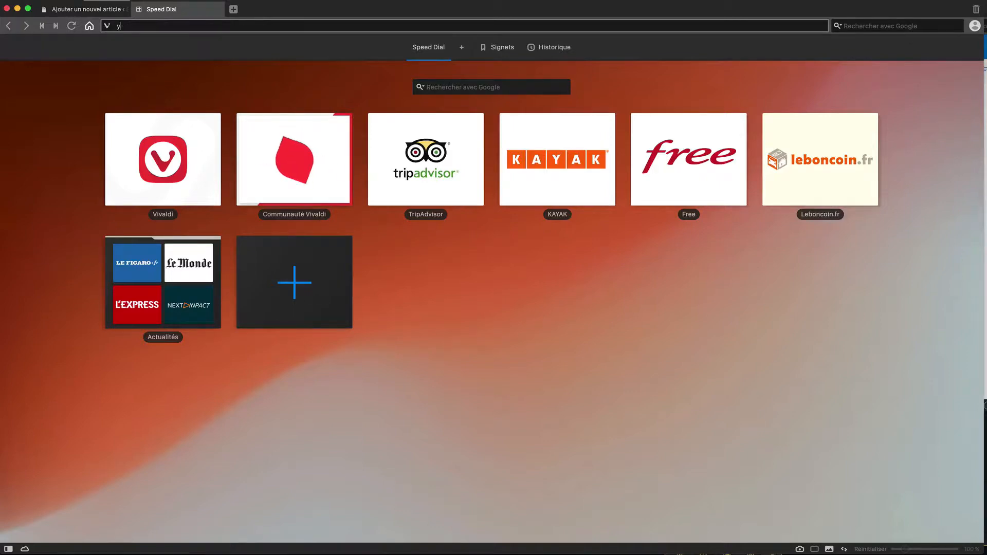
pyautogui.write('youtube.com')
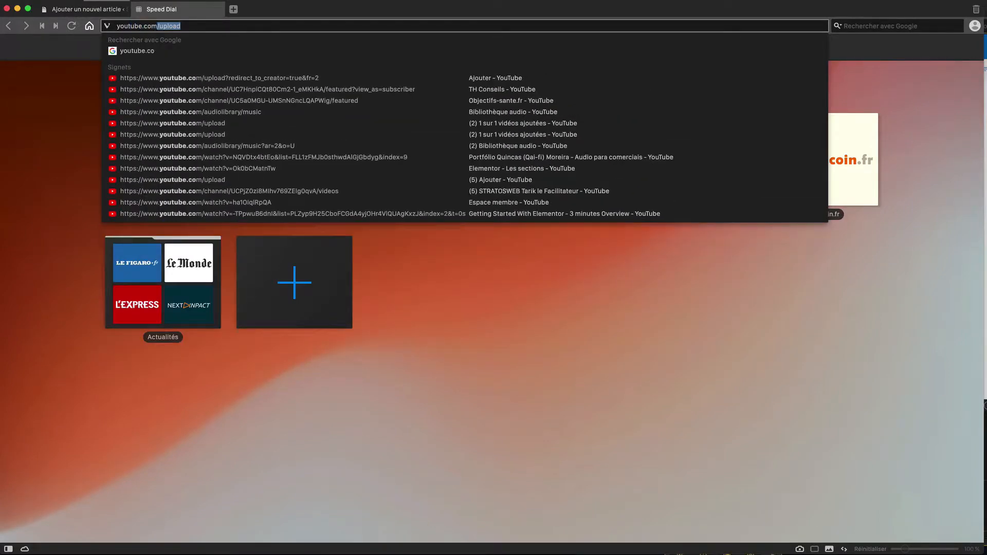
pyautogui.press('Return')
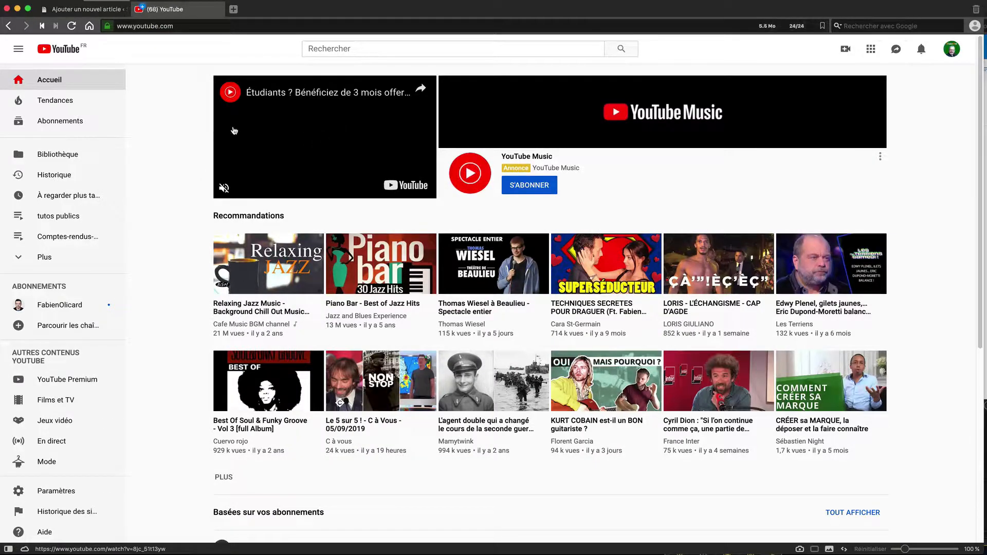
pyautogui.scroll(-3, 267, 265)
pyautogui.click(272, 272)
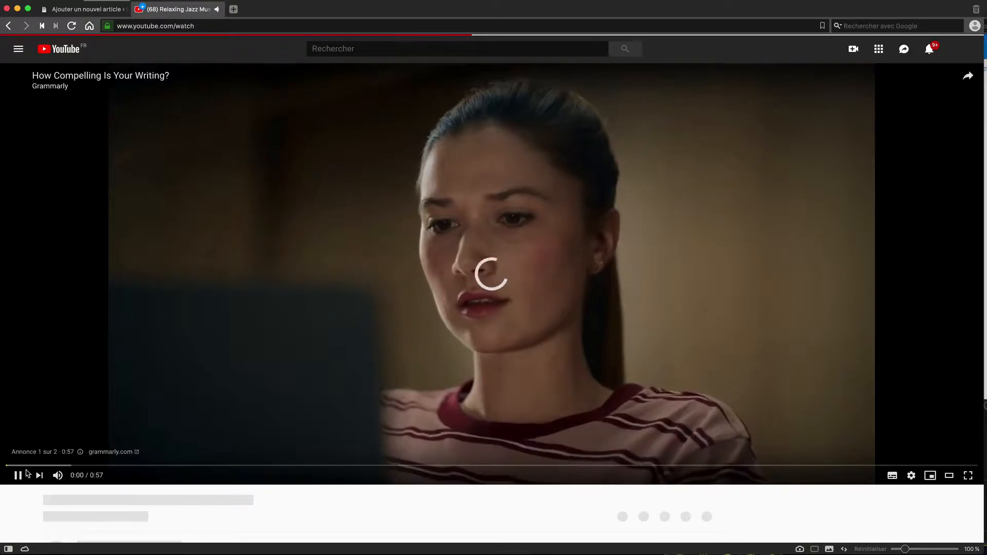
pyautogui.click(17, 476)
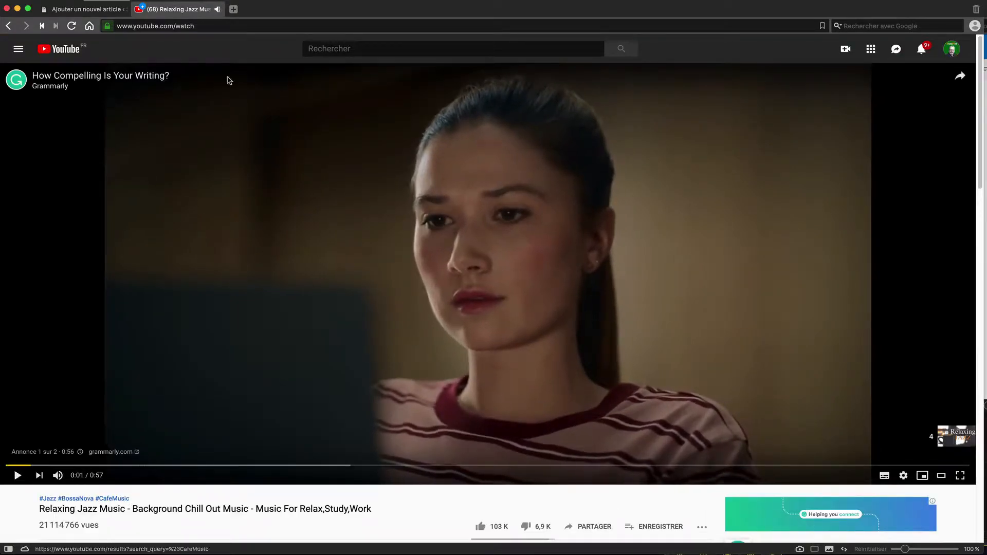
# Step: Copy the video's web address and close the YouTube tab
pyautogui.click(201, 26)
pyautogui.press('cmd+c')
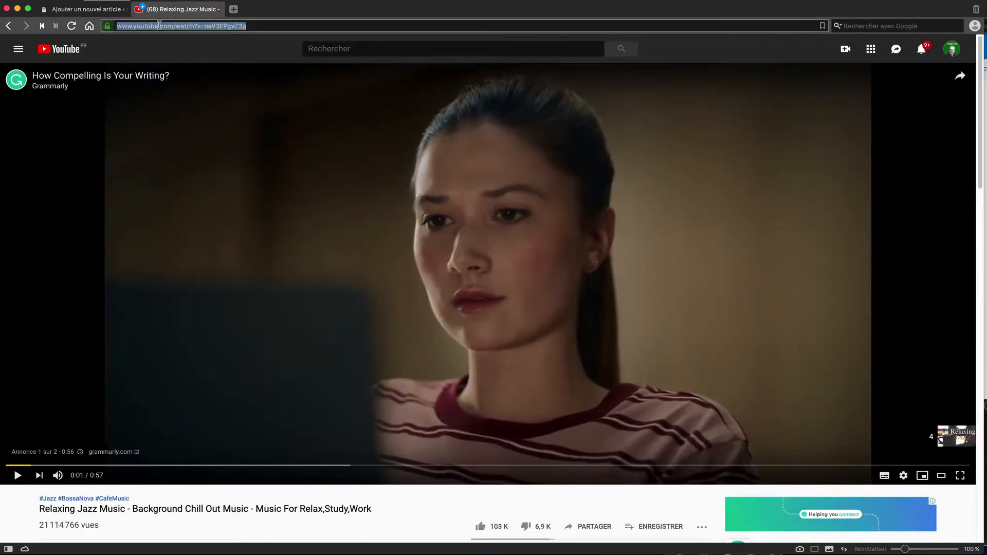
pyautogui.rightClick(160, 25)
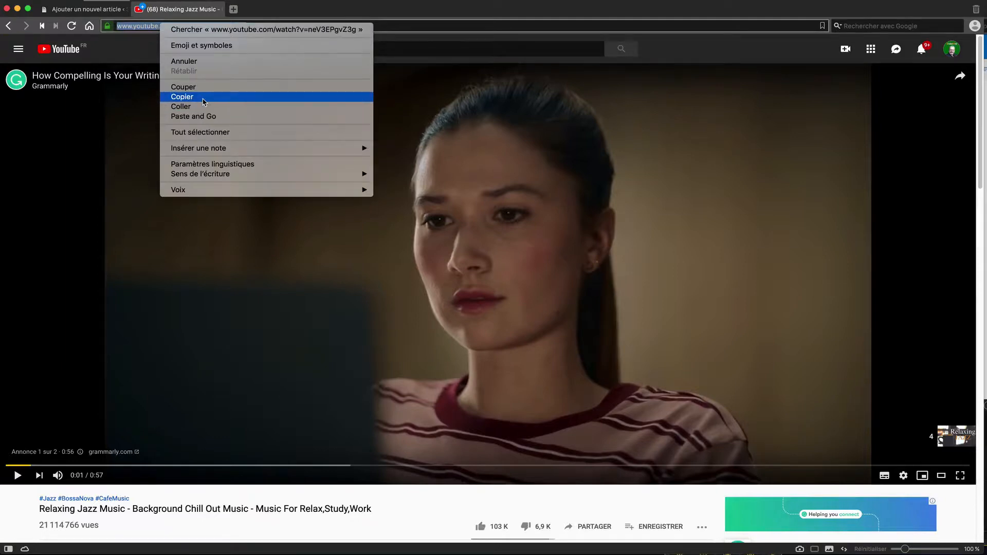
pyautogui.click(204, 97)
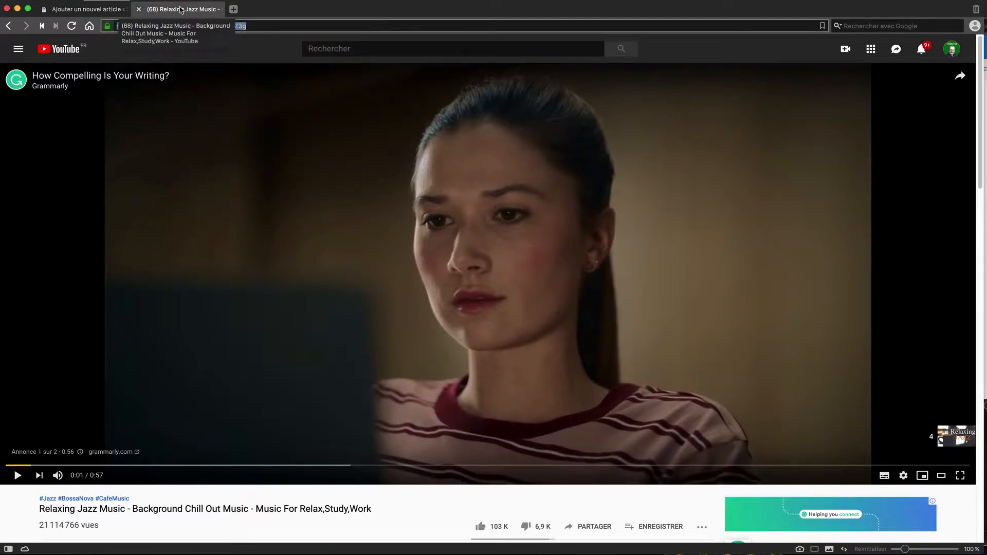
pyautogui.click(139, 9)
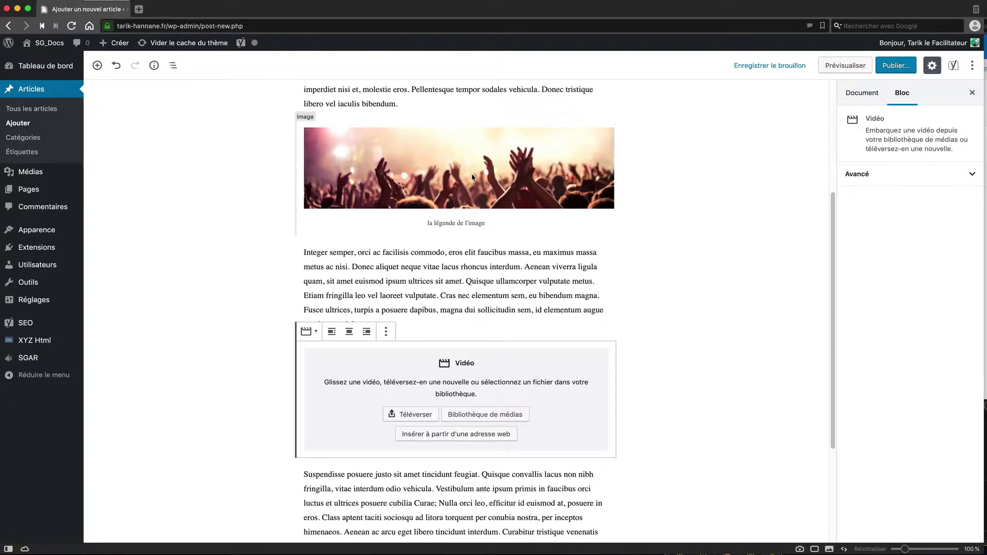
# Step: Paste the copied YouTube address into the Video block to embed the Relaxing Jazz video
pyautogui.click(458, 434)
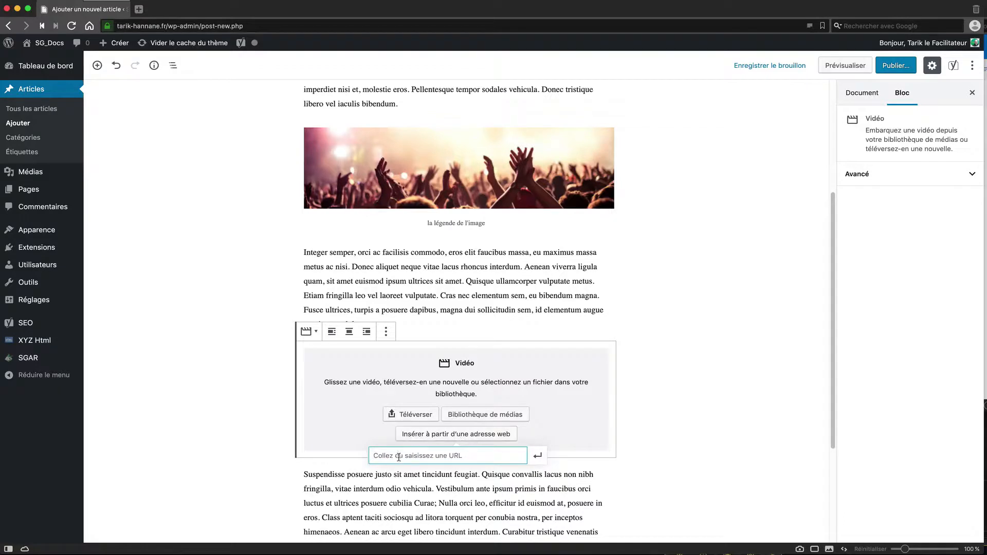
pyautogui.rightClick(385, 457)
pyautogui.click(406, 443)
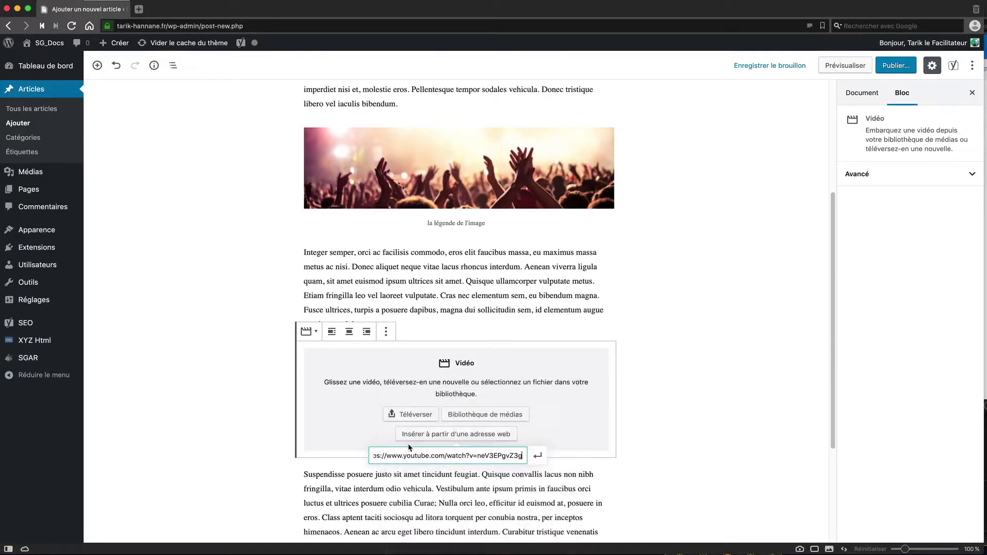
pyautogui.click(538, 455)
pyautogui.scroll(-2, 243, 383)
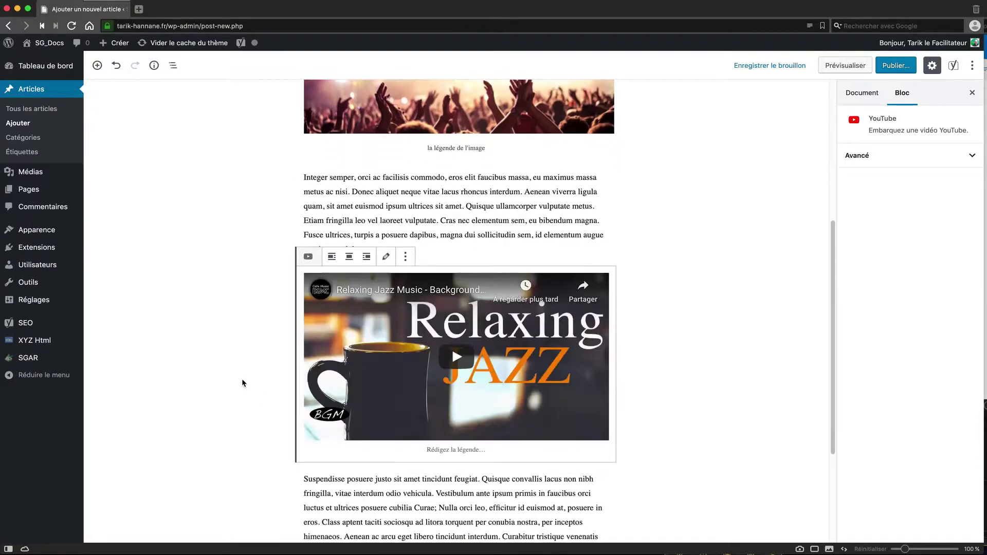
pyautogui.click(656, 377)
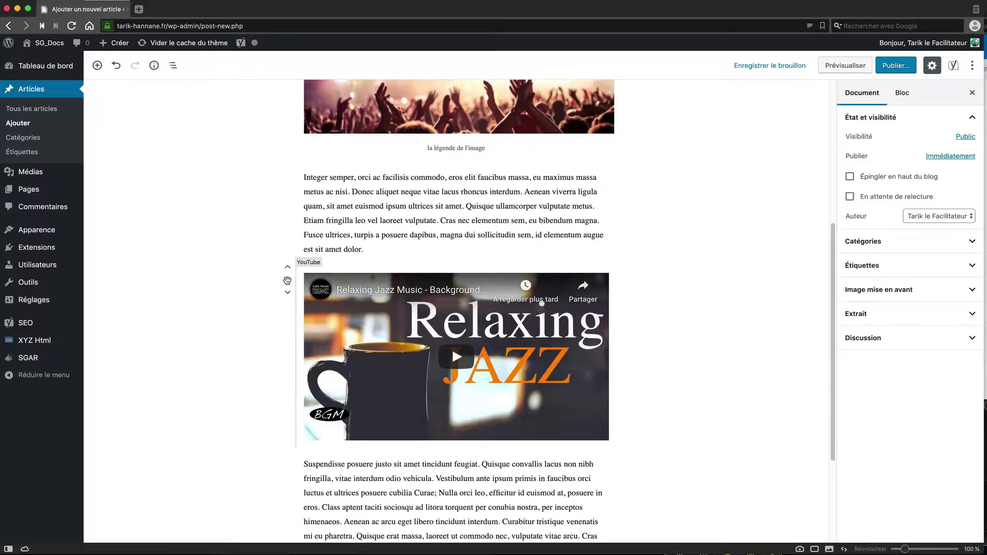
pyautogui.click(287, 280)
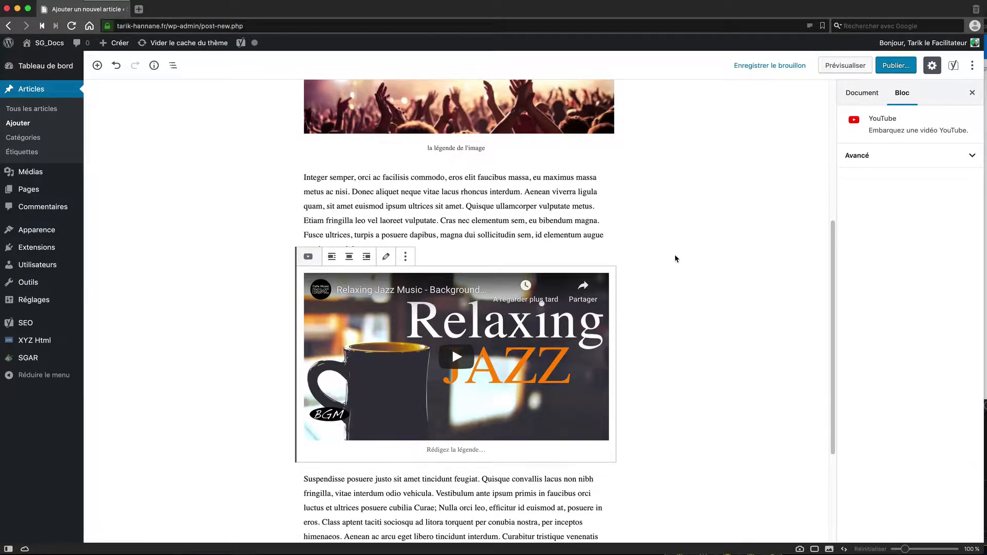
pyautogui.click(686, 302)
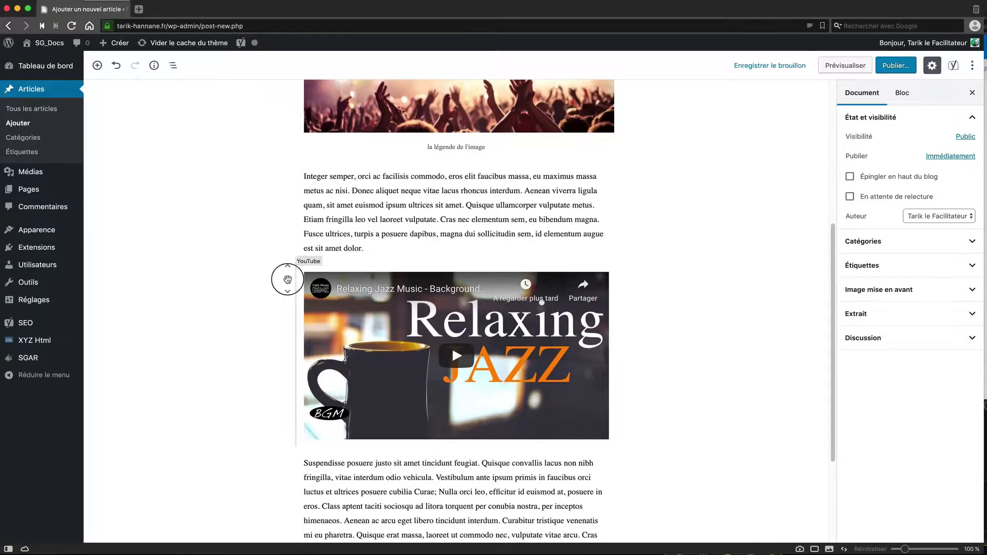
pyautogui.click(287, 279)
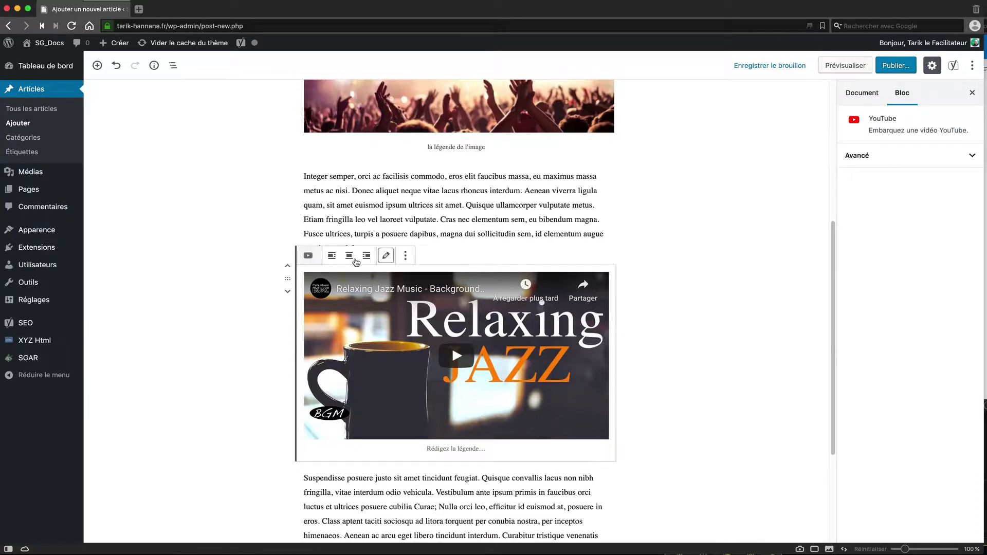
pyautogui.scroll(1, 269, 262)
pyautogui.scroll(4, 269, 262)
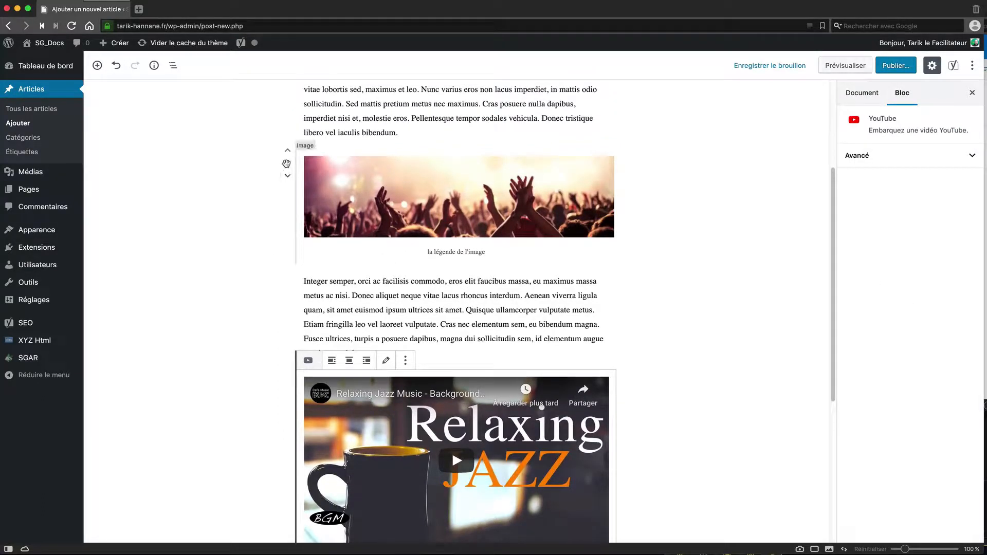
pyautogui.click(285, 162)
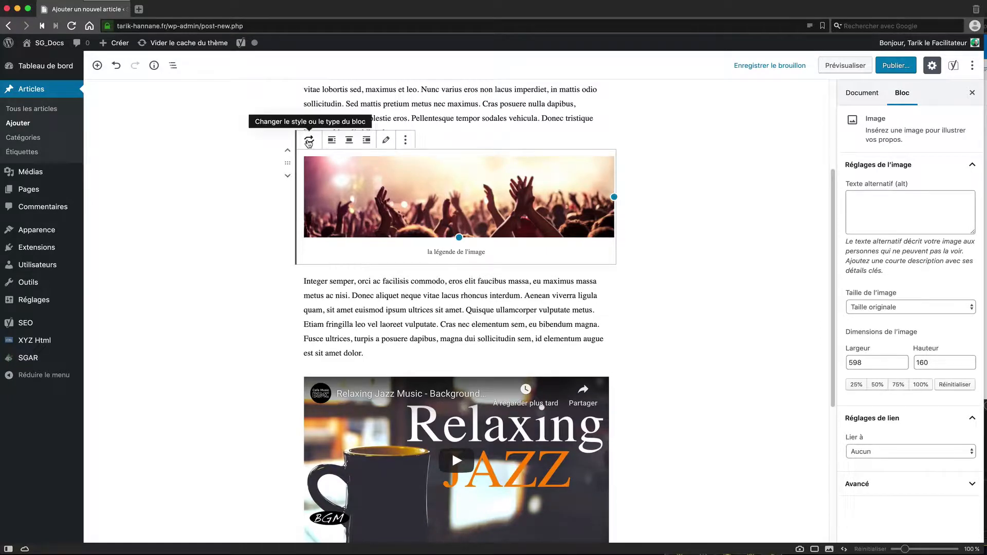
pyautogui.click(309, 140)
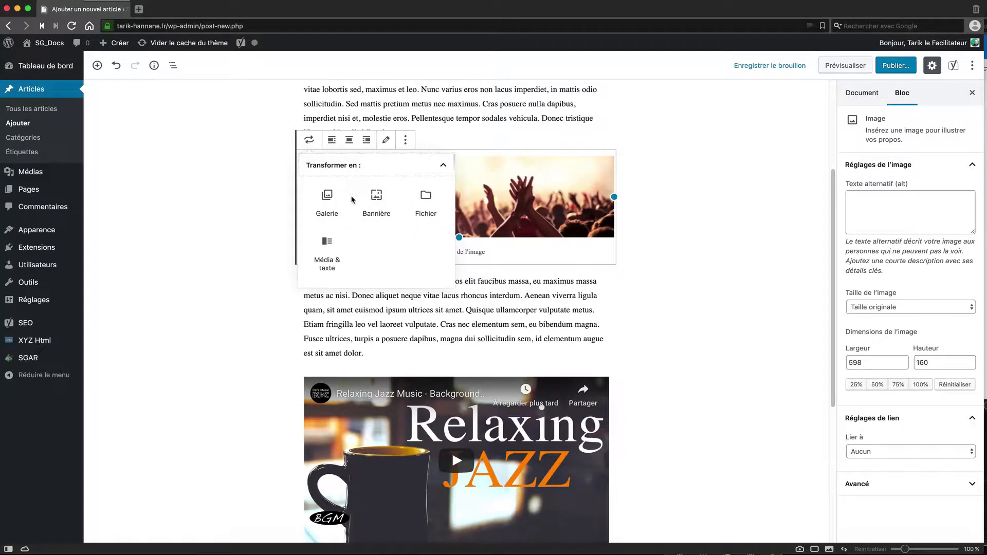
pyautogui.click(234, 204)
pyautogui.scroll(-3, 279, 315)
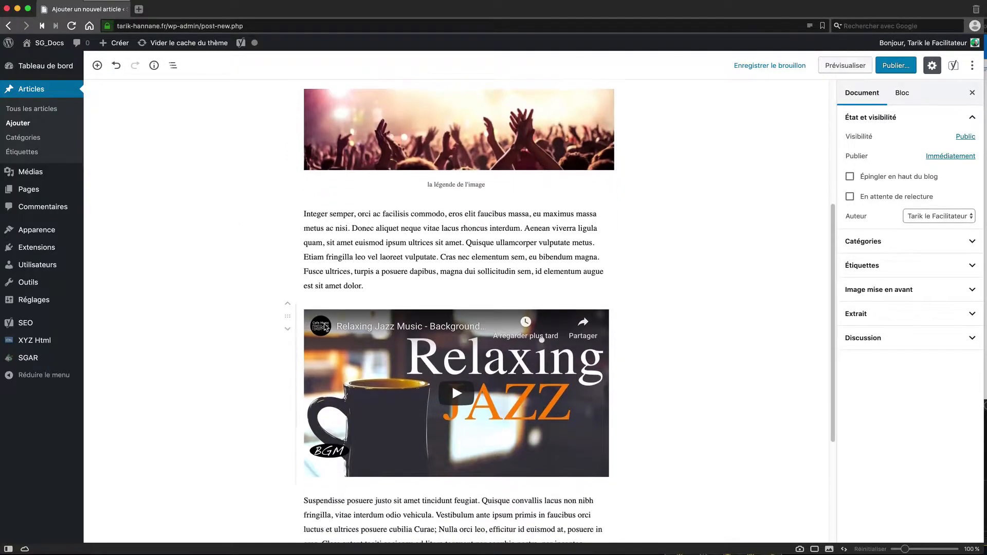
pyautogui.click(286, 316)
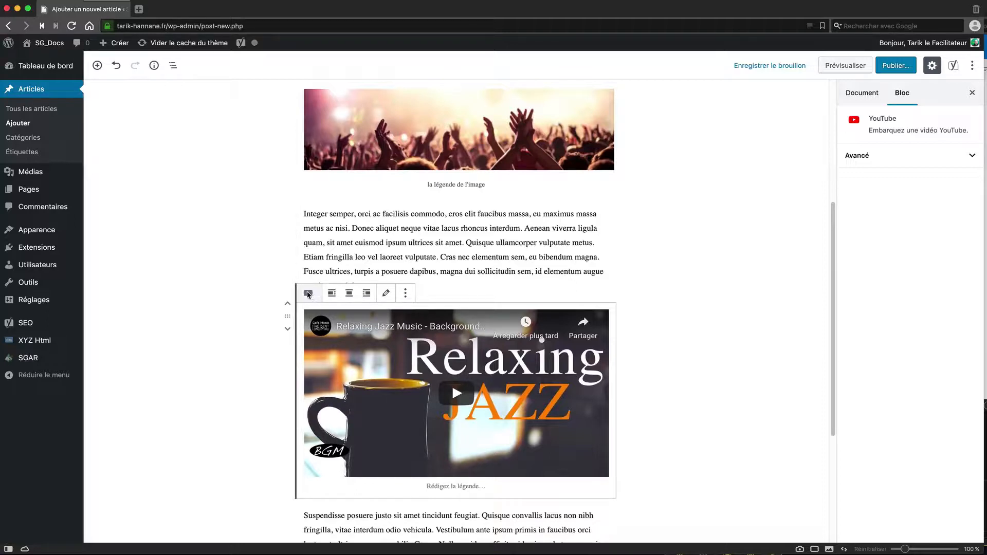
pyautogui.click(404, 294)
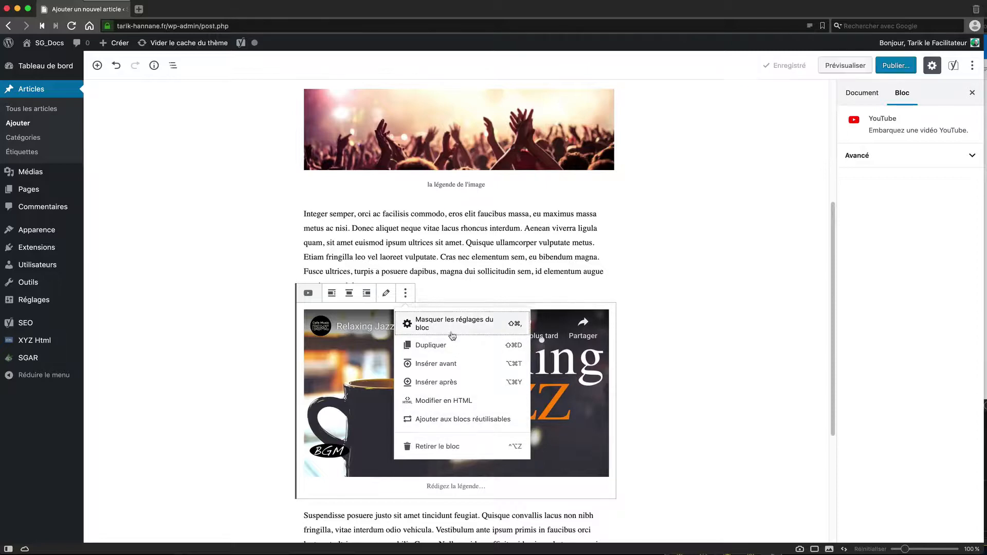
pyautogui.scroll(2, 249, 202)
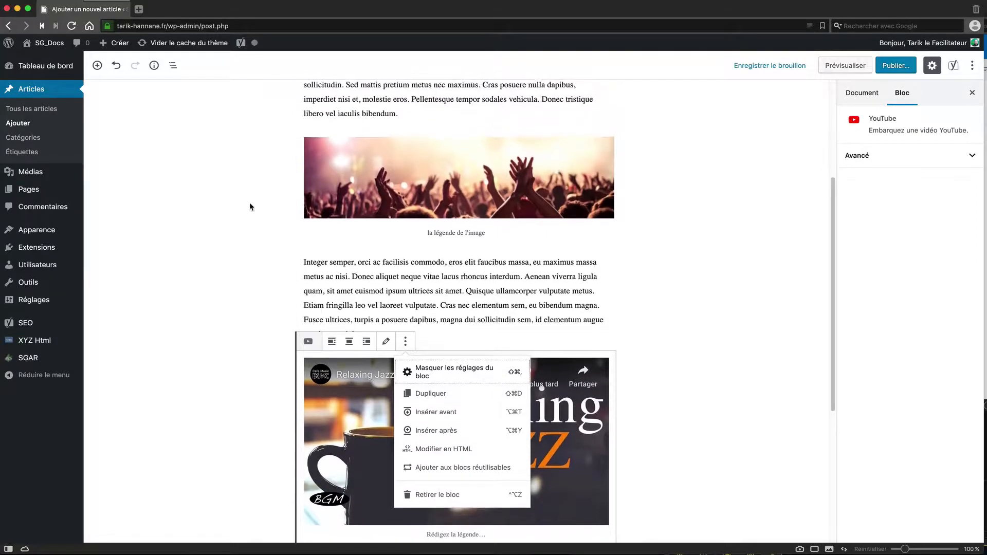
pyautogui.click(284, 140)
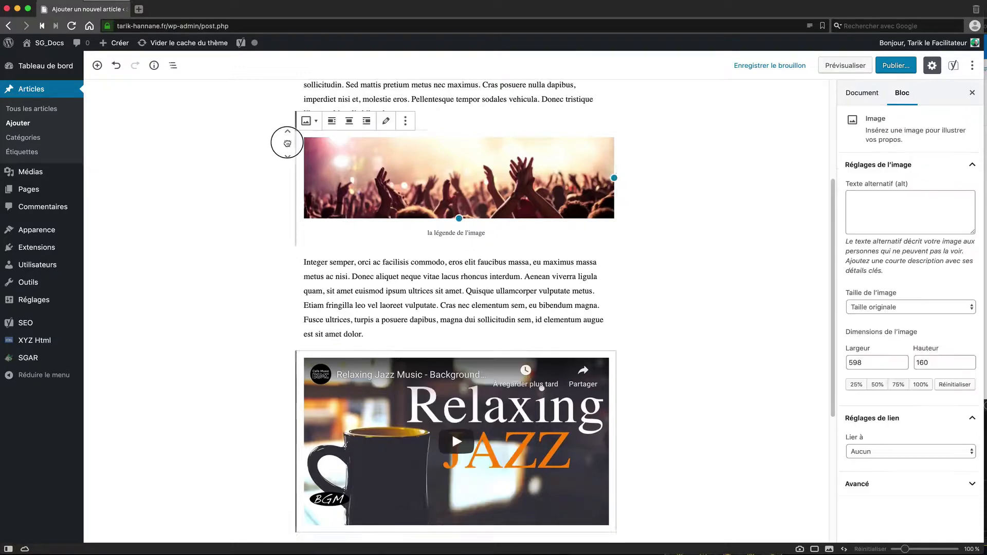
pyautogui.click(406, 121)
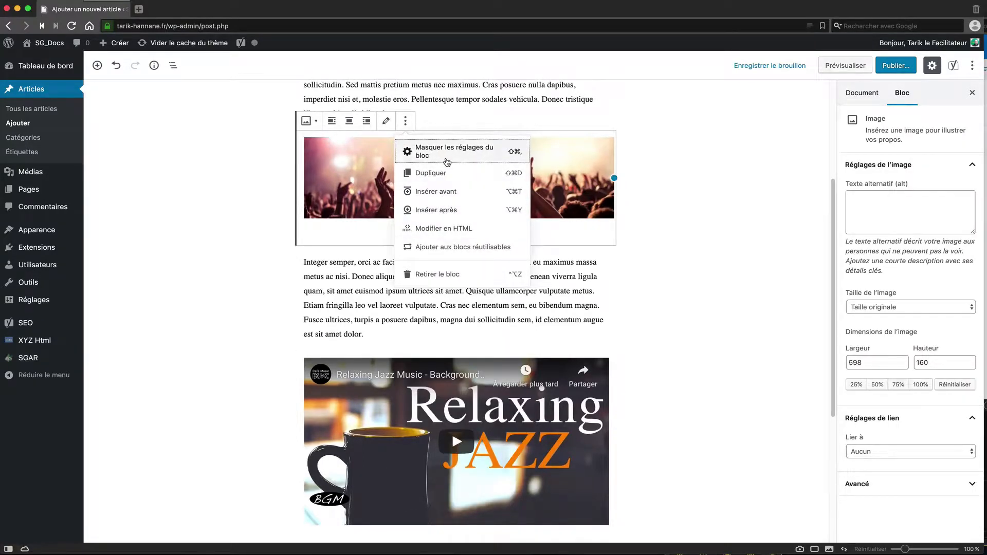
pyautogui.click(683, 331)
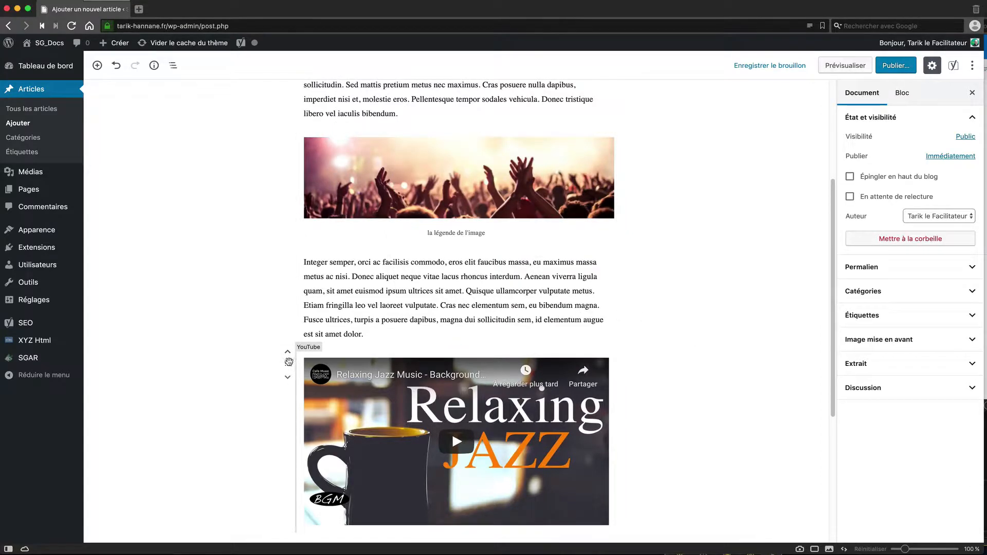
pyautogui.click(289, 362)
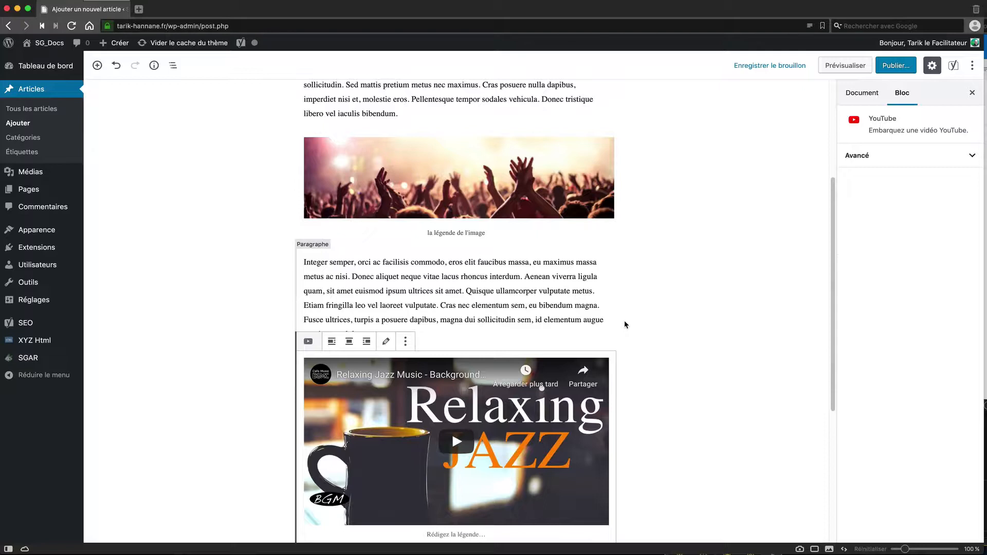
# Step: Try right, then left alignment on the Jazz video, finally centring it
pyautogui.scroll(-3, 632, 319)
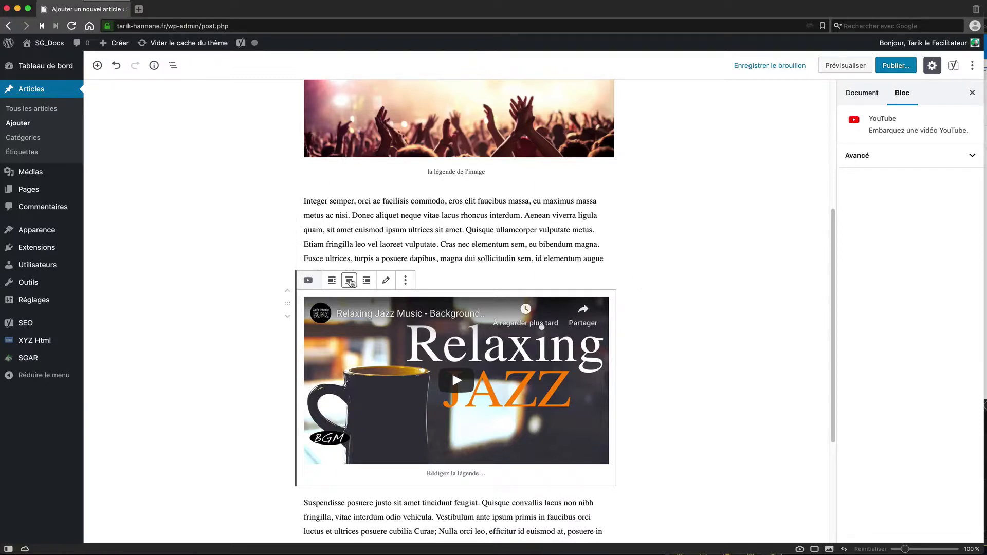
pyautogui.click(366, 282)
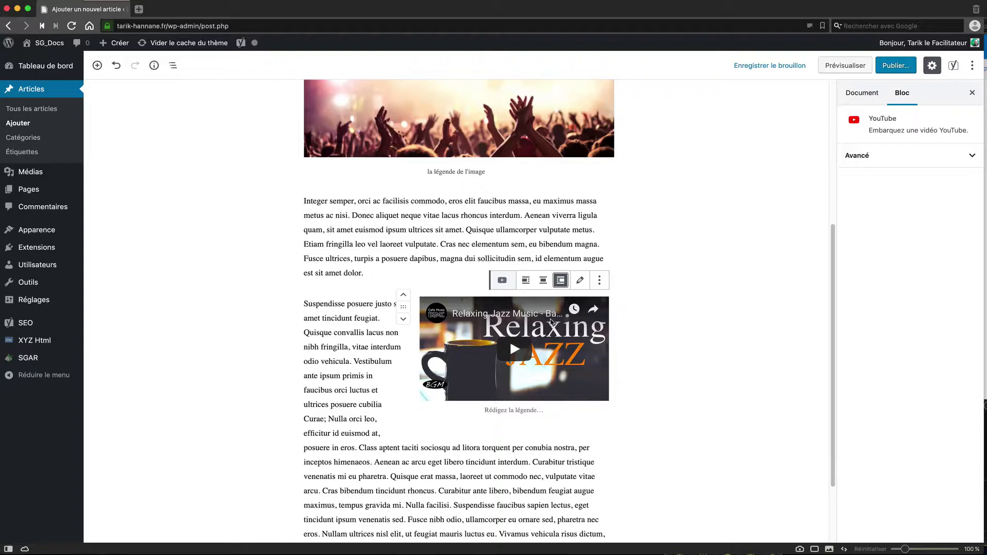
pyautogui.click(525, 280)
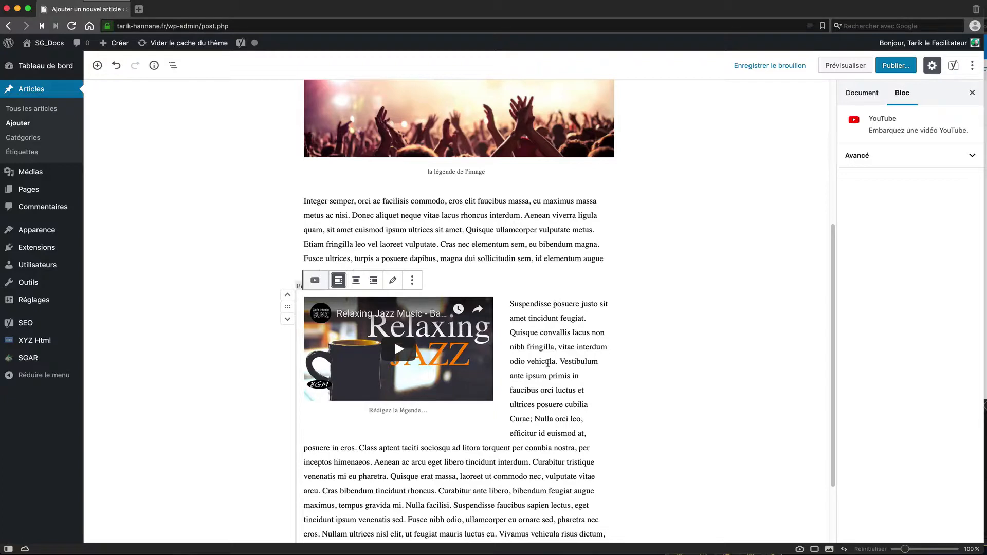
pyautogui.click(361, 284)
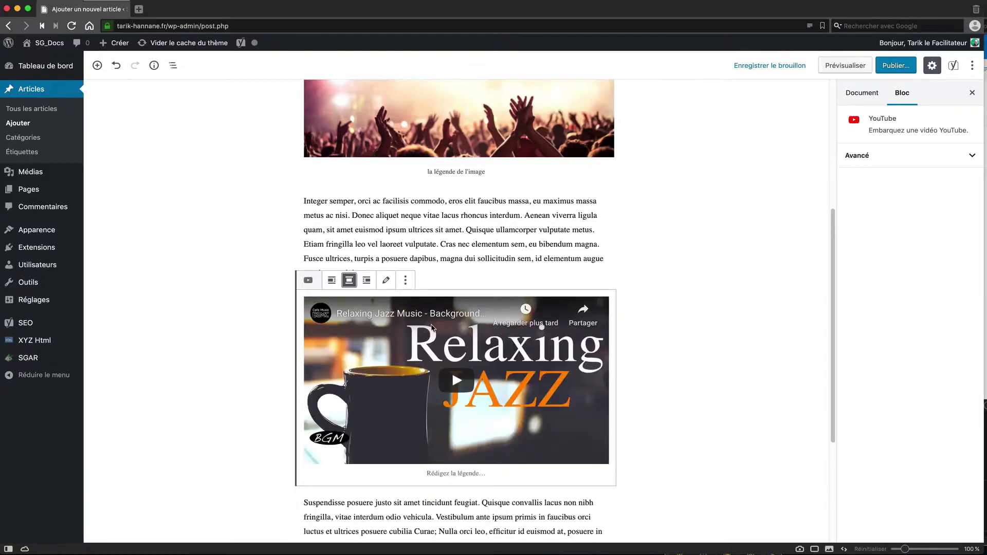
pyautogui.scroll(3, 484, 357)
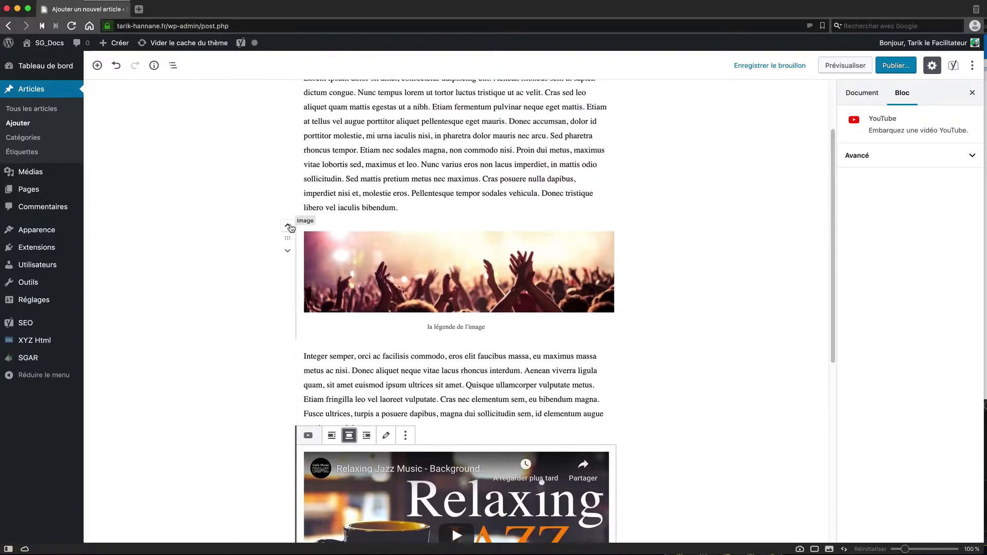
# Step: Resize the concert image to 676 × 181 and try right and left alignment on it
pyautogui.click(286, 236)
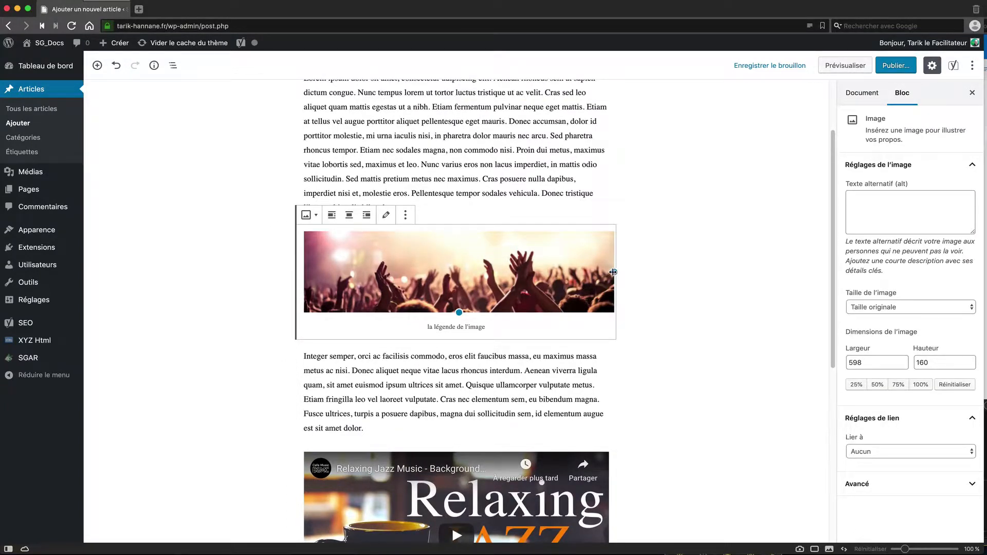
pyautogui.moveTo(612, 272)
pyautogui.mouseDown()
pyautogui.moveTo(511, 262)
pyautogui.moveTo(684, 280)
pyautogui.moveTo(613, 272)
pyautogui.mouseUp()
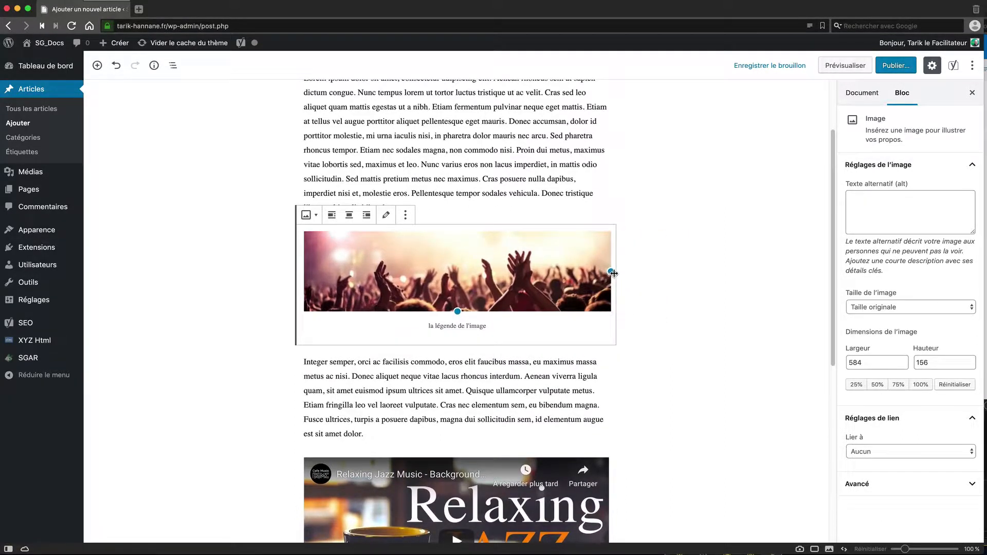
pyautogui.scroll(2, 515, 182)
pyautogui.scroll(1, 514, 182)
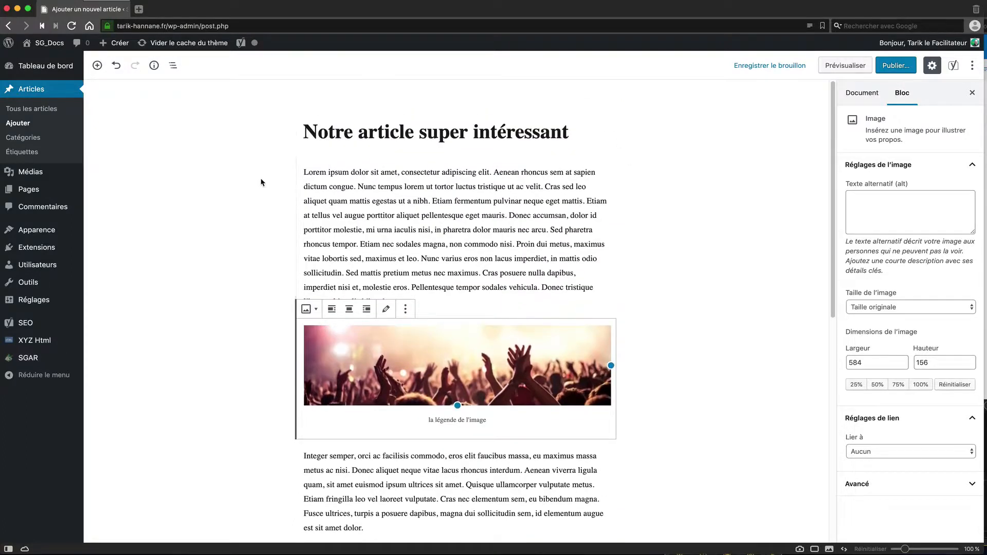
pyautogui.scroll(-3, 558, 240)
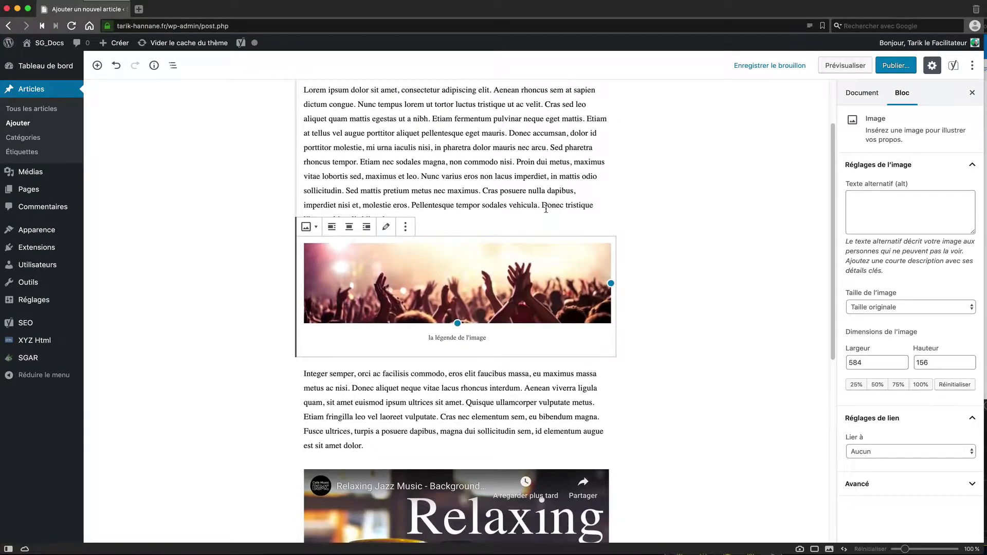
pyautogui.moveTo(610, 283); pyautogui.dragTo(659, 290)
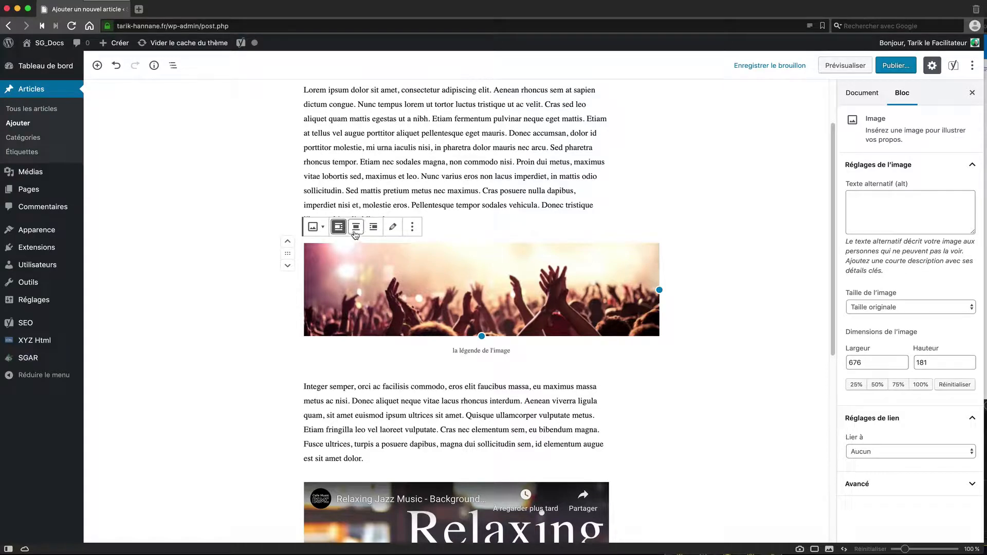
pyautogui.click(374, 226)
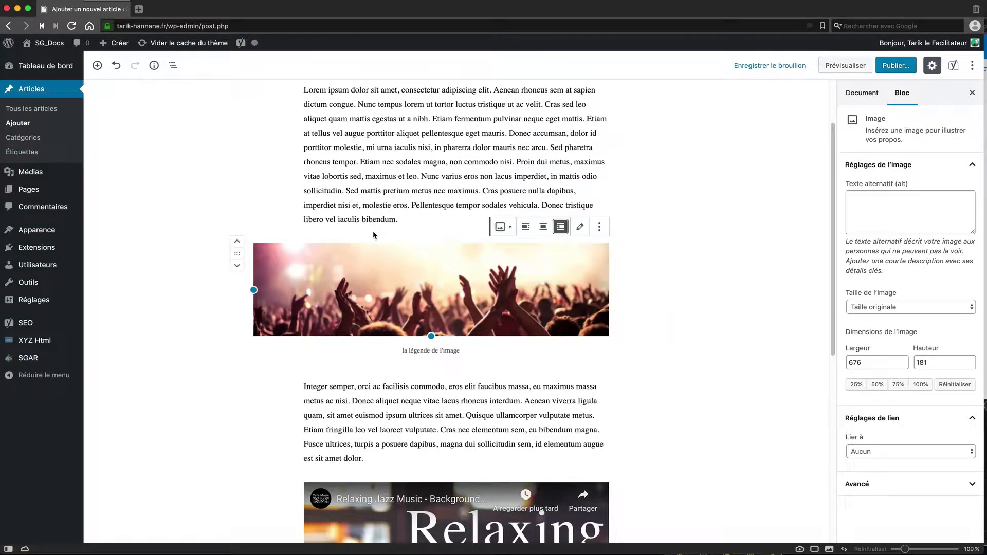
pyautogui.click(525, 227)
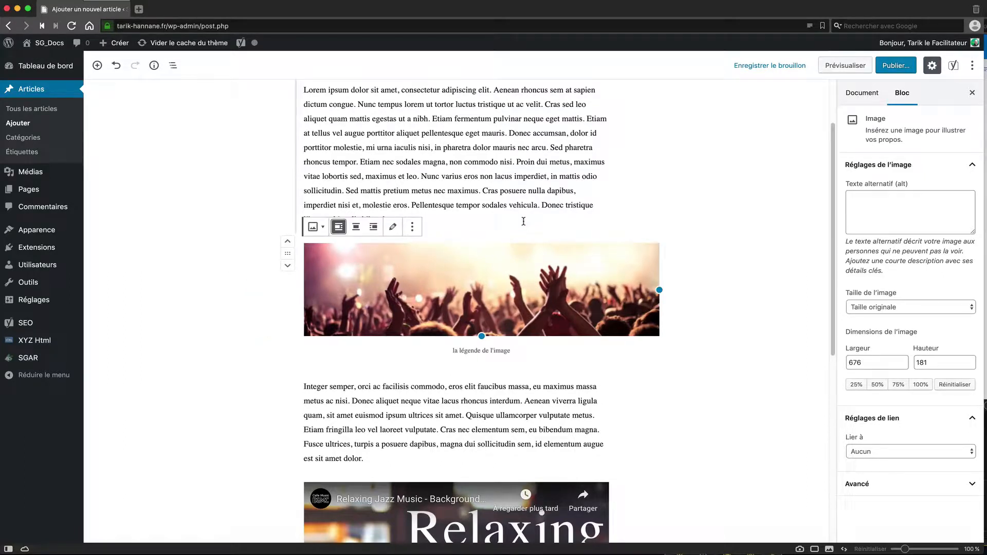
# Step: Try left alignment on the YouTube video, then centre it below the paragraph
pyautogui.scroll(-5, 452, 358)
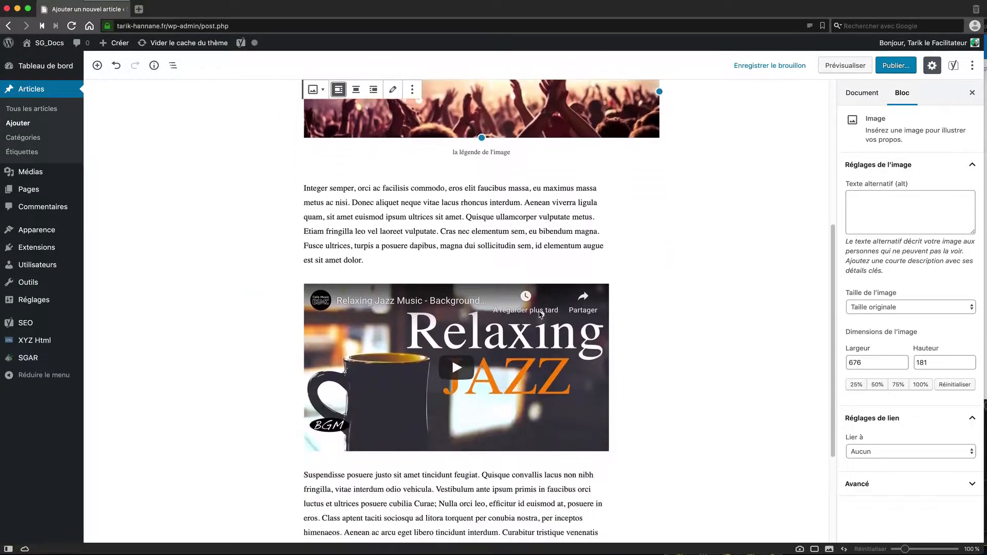
pyautogui.click(286, 267)
pyautogui.click(331, 241)
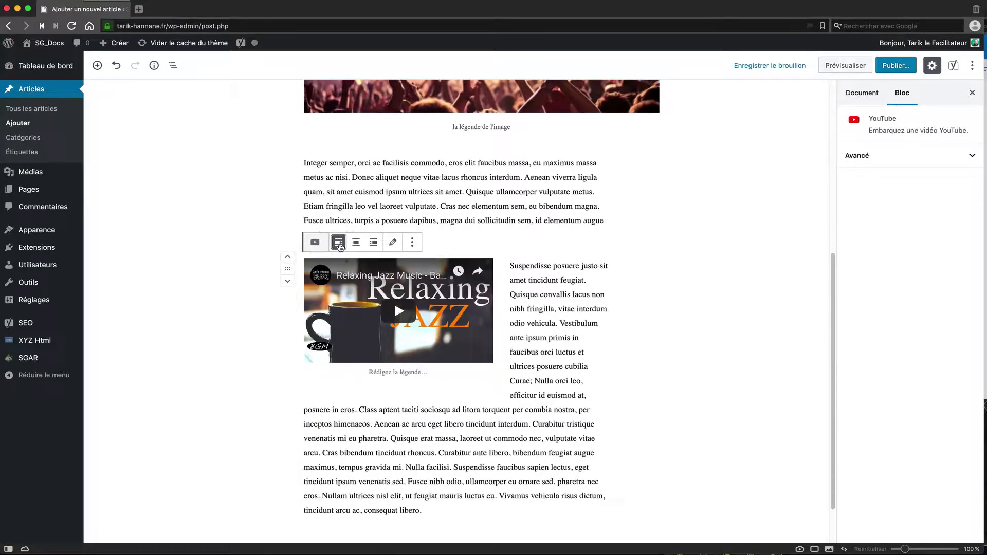
pyautogui.click(355, 242)
# Step: Widen the concert image slightly to 698 × 187
pyautogui.scroll(5, 245, 279)
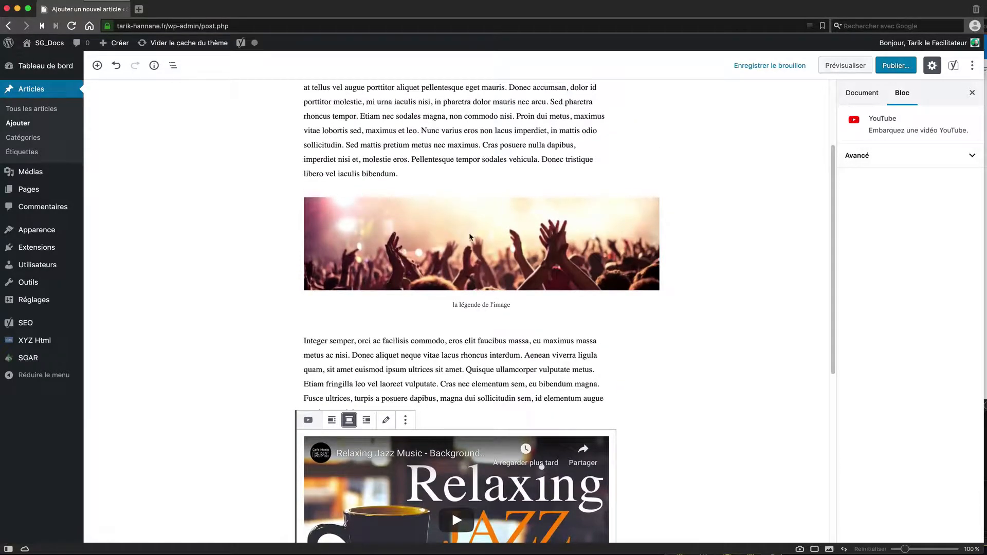
pyautogui.click(354, 215)
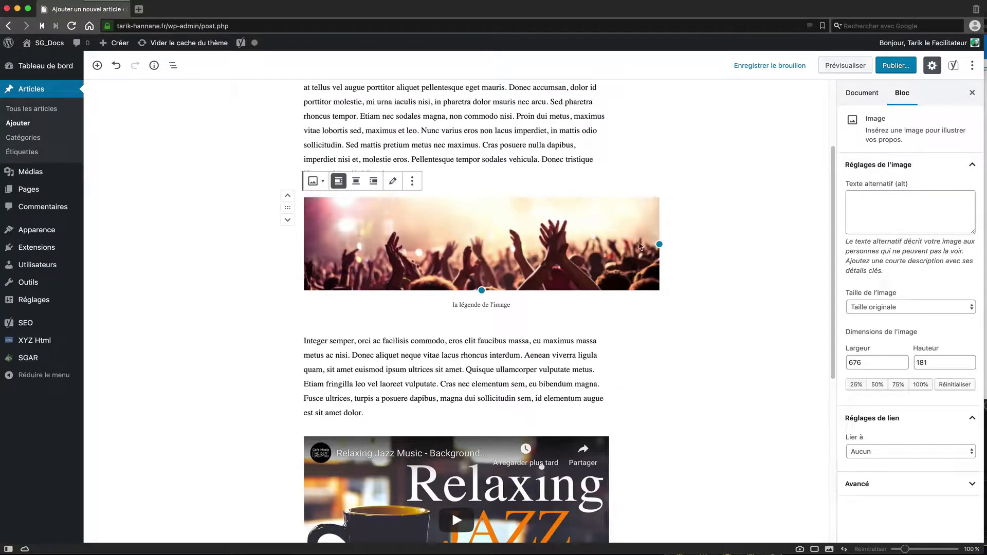
pyautogui.moveTo(659, 244); pyautogui.dragTo(667, 244)
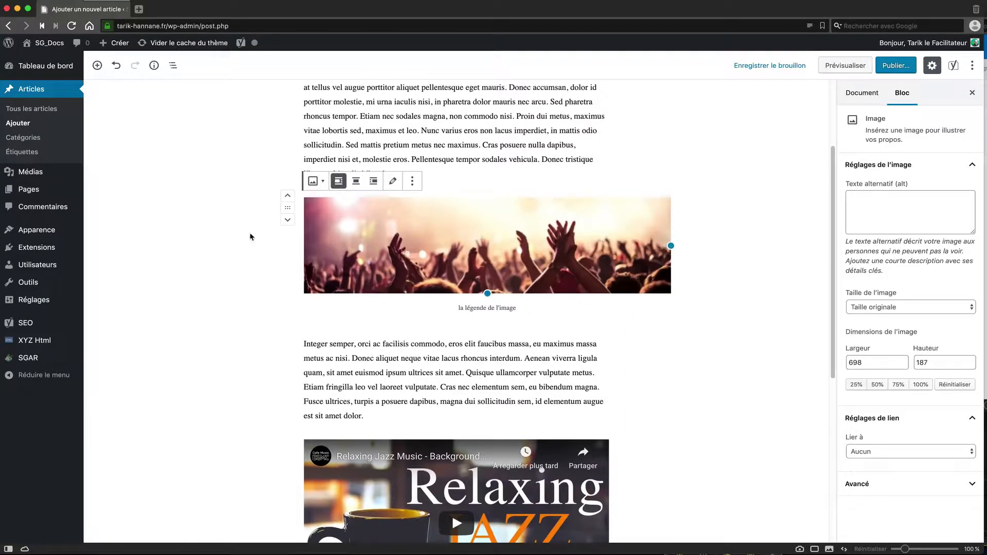
# Step: Deselect the image and bring up the pre-publish check showing Public visibility and immediate publication
pyautogui.click(231, 243)
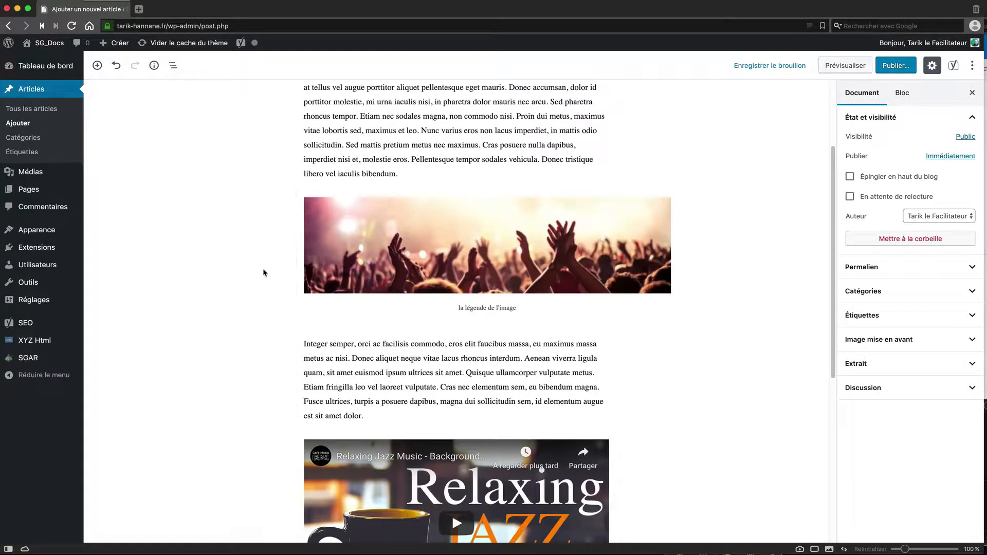
pyautogui.click(892, 67)
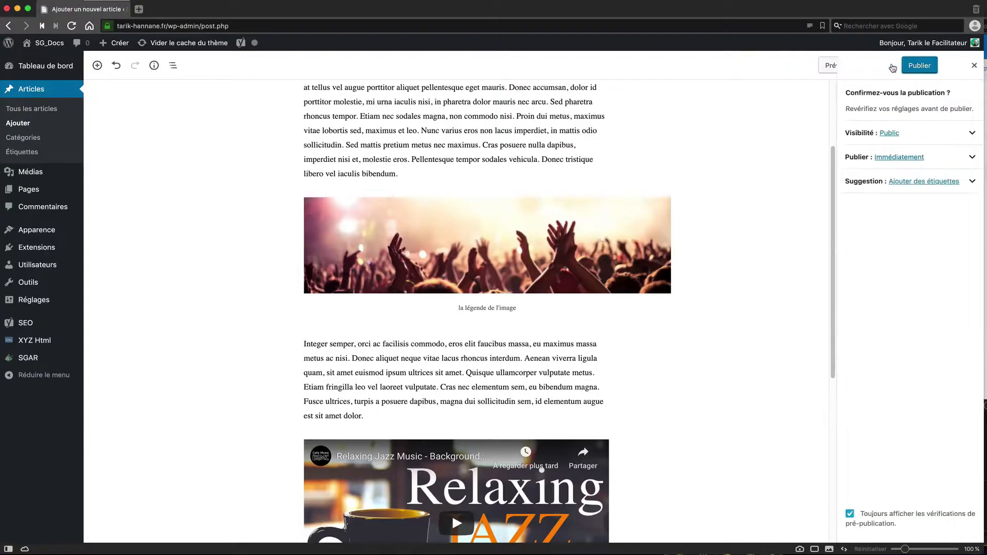
pyautogui.click(974, 65)
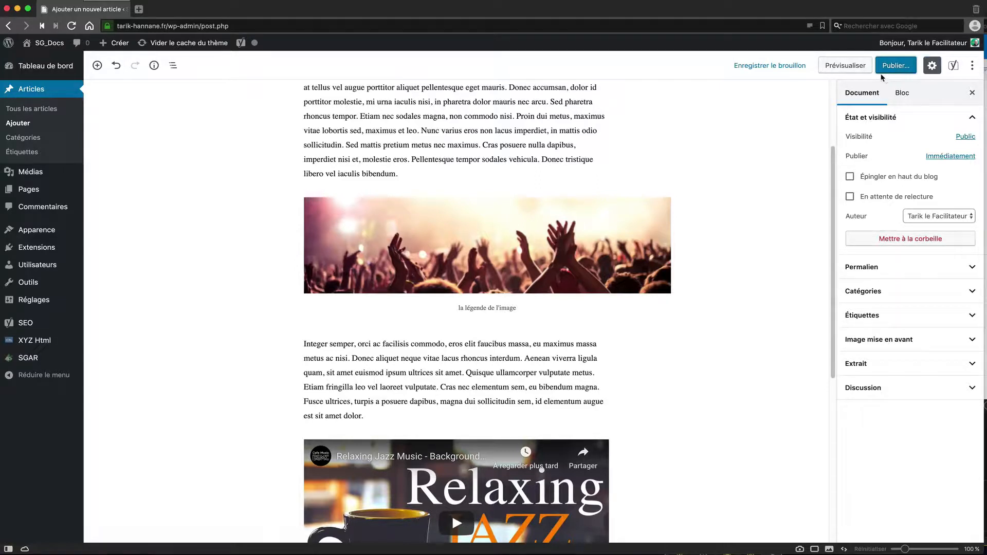
pyautogui.click(896, 67)
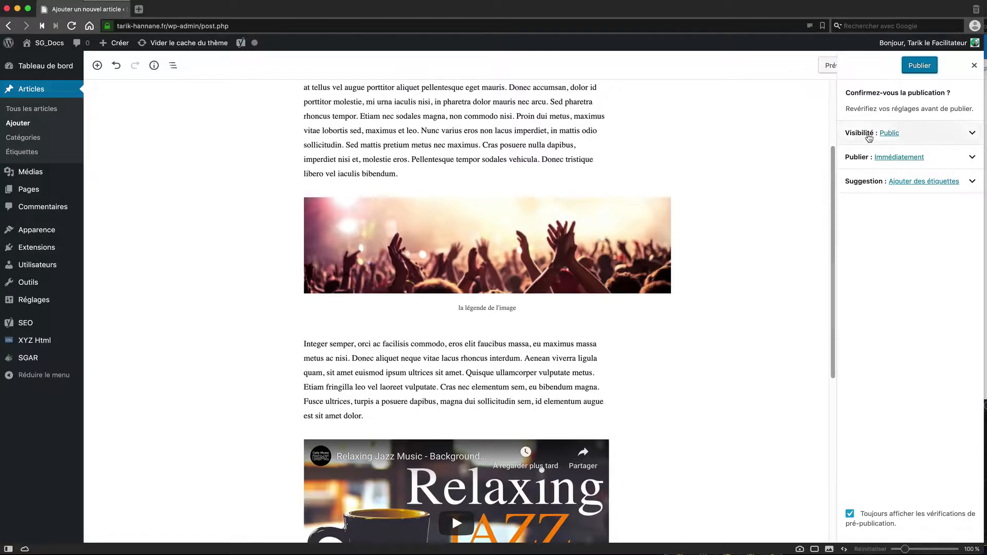
# Step: Change the pre-publish visibility to Privé and confirm publishing the post privately
pyautogui.click(972, 134)
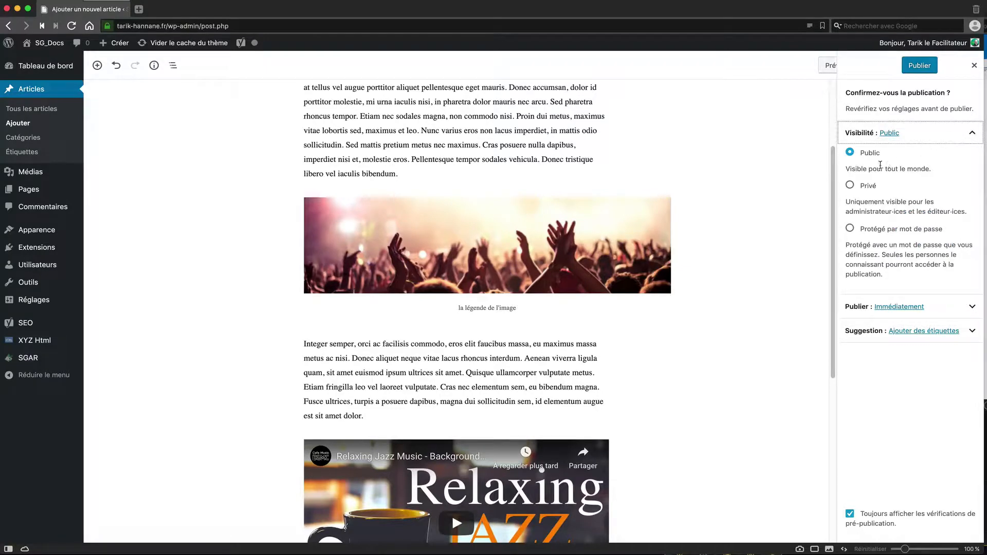
pyautogui.click(850, 185)
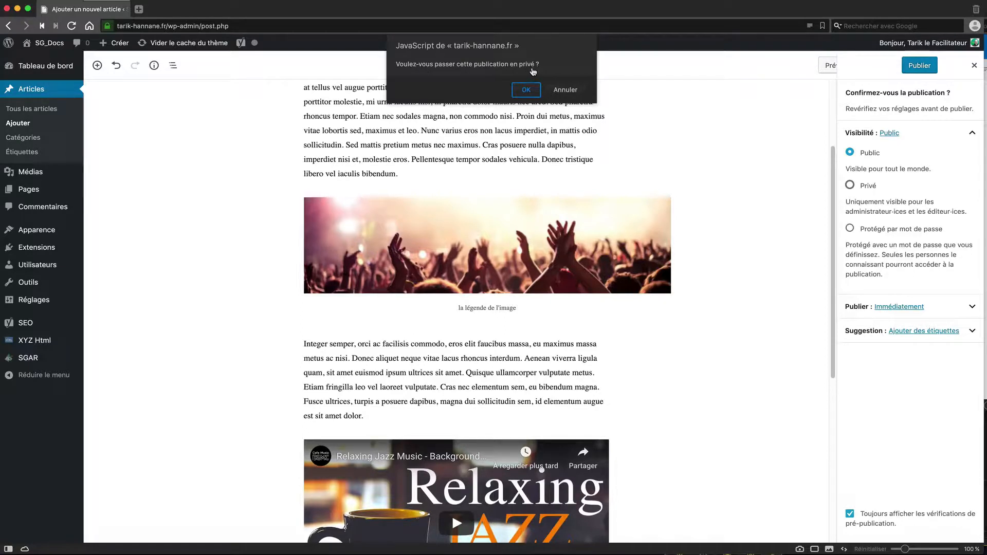
pyautogui.click(526, 90)
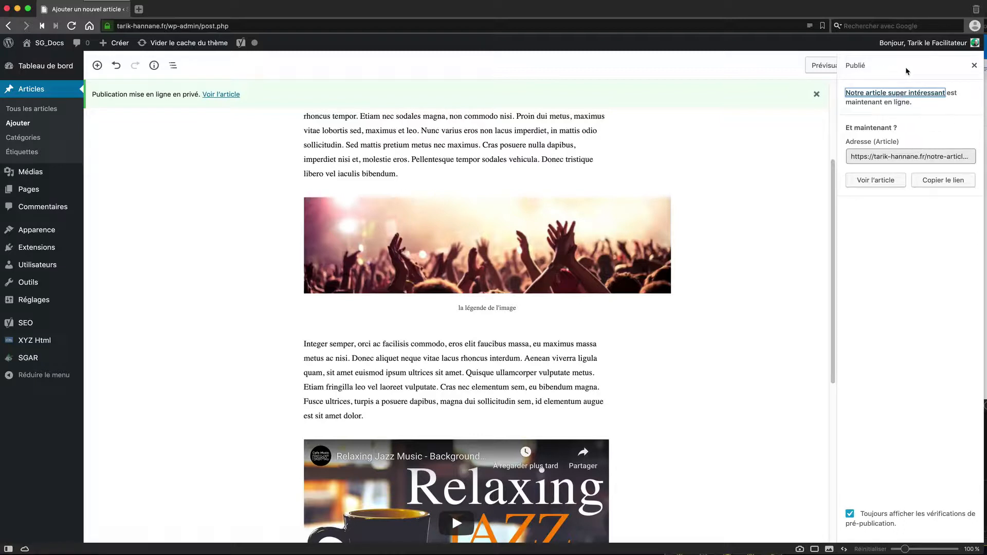
# Step: Dismiss the Publié panel and check the post's Privé visibility options in the document settings
pyautogui.click(974, 66)
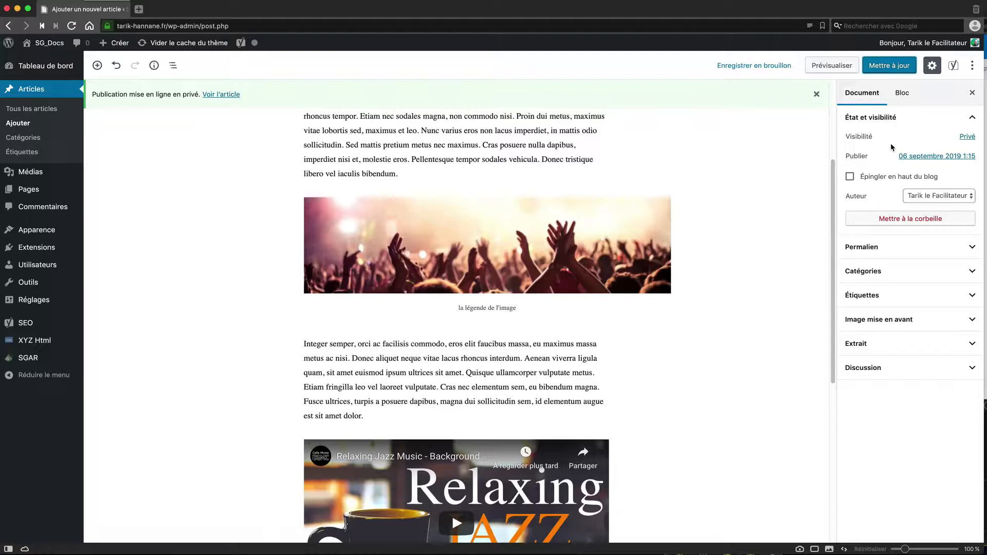
pyautogui.click(966, 138)
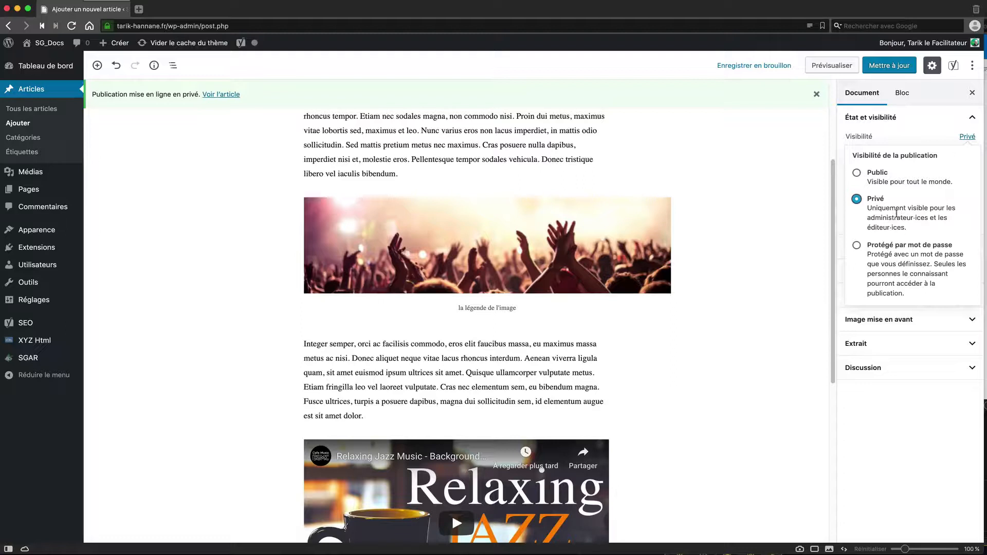
pyautogui.click(182, 240)
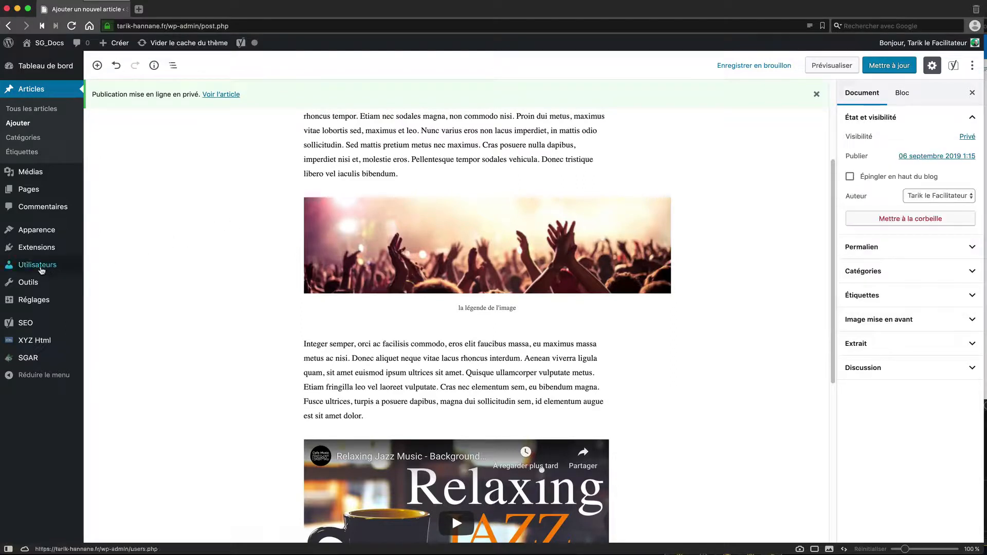
pyautogui.moveTo(39, 268)
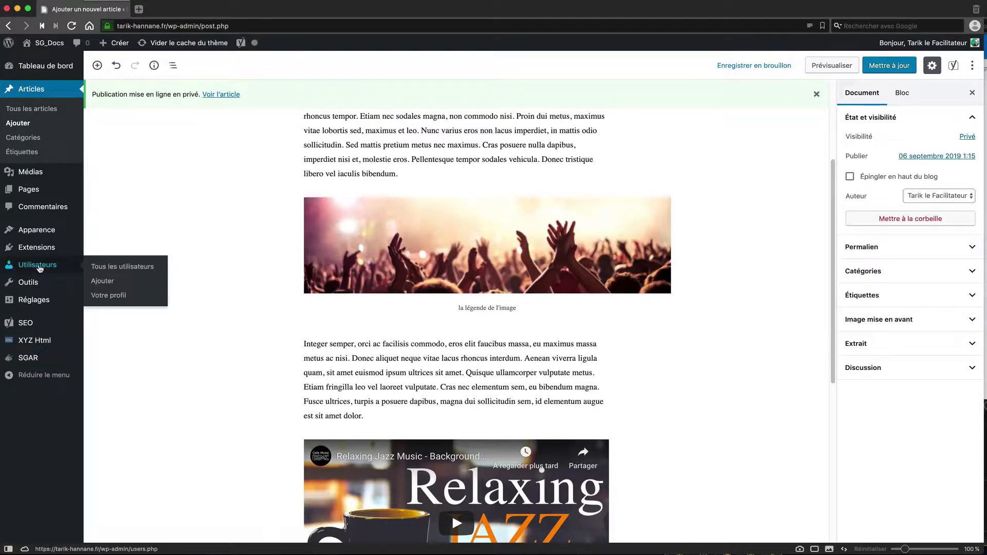
pyautogui.rightClick(108, 268)
pyautogui.click(144, 273)
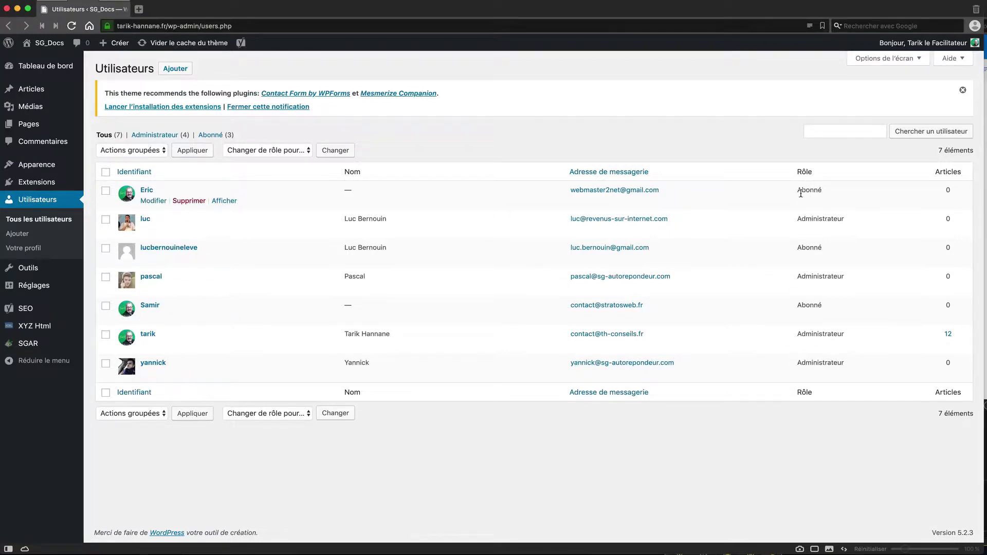
pyautogui.click(154, 201)
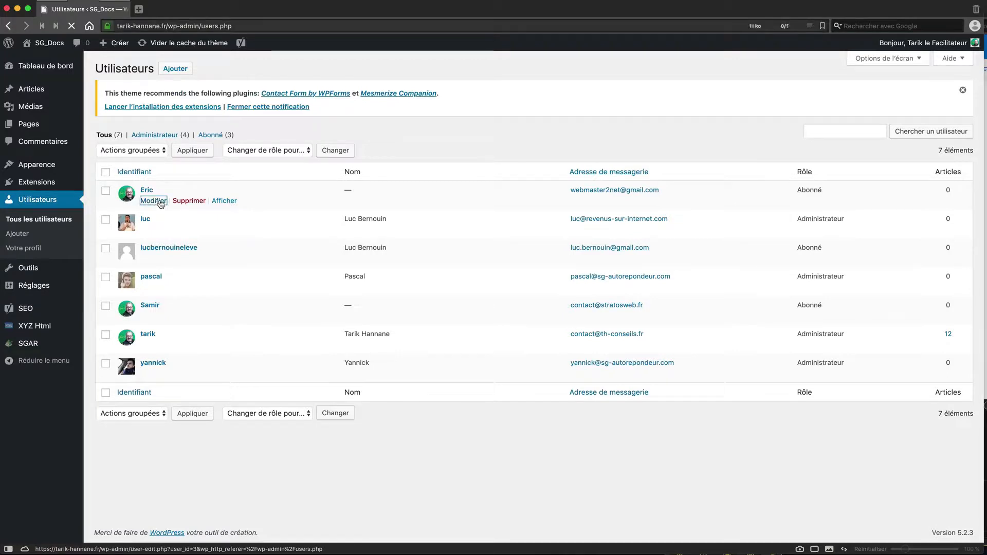
pyautogui.scroll(-5, 475, 351)
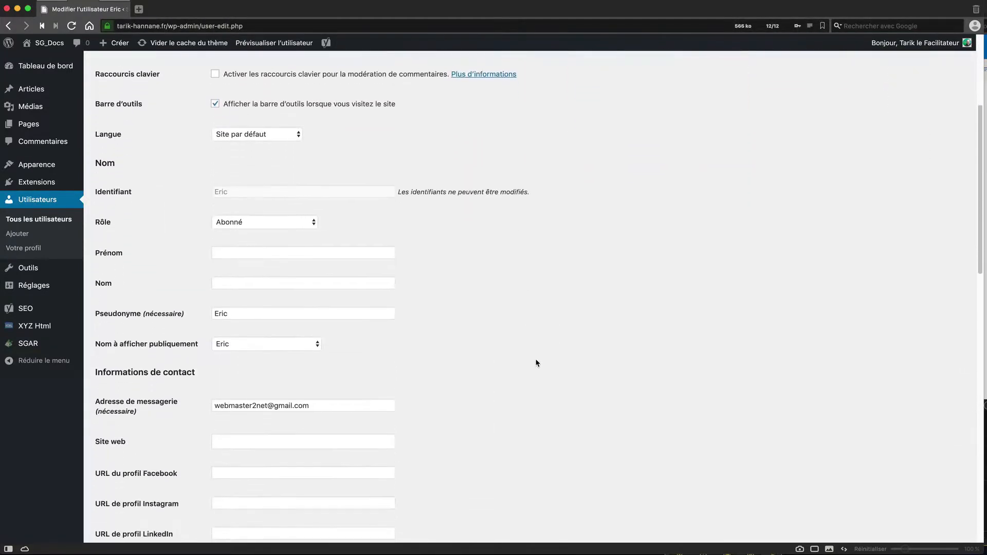
pyautogui.click(312, 171)
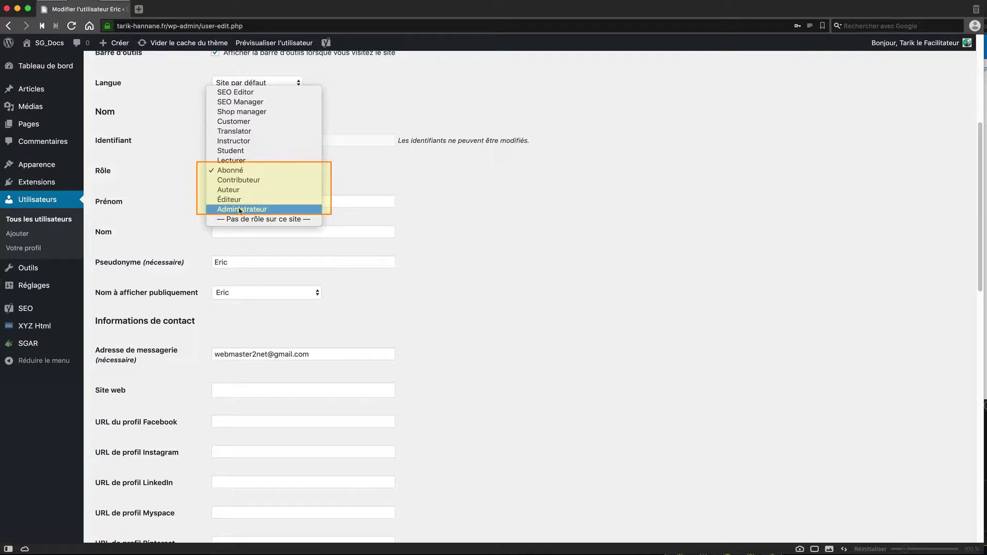
pyautogui.click(78, 13)
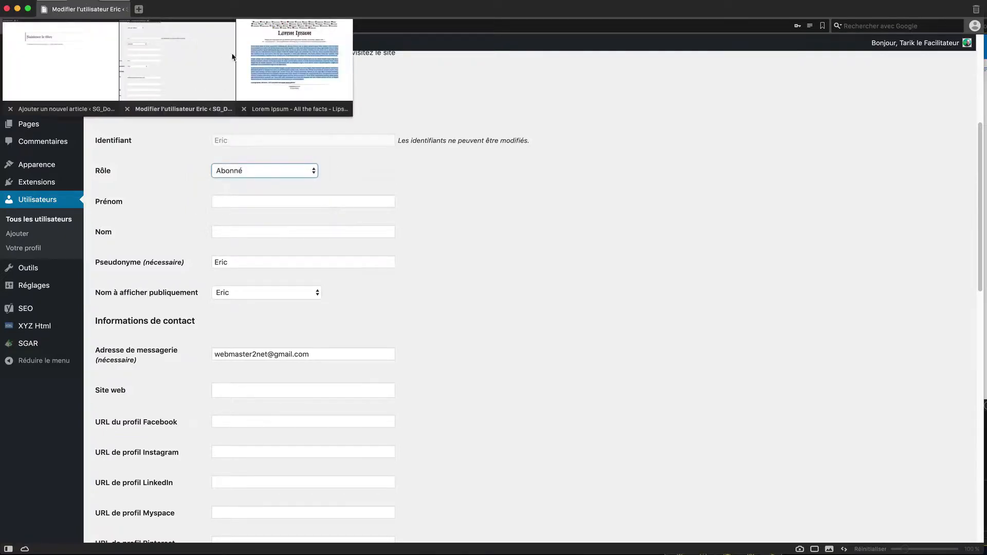
pyautogui.click(128, 109)
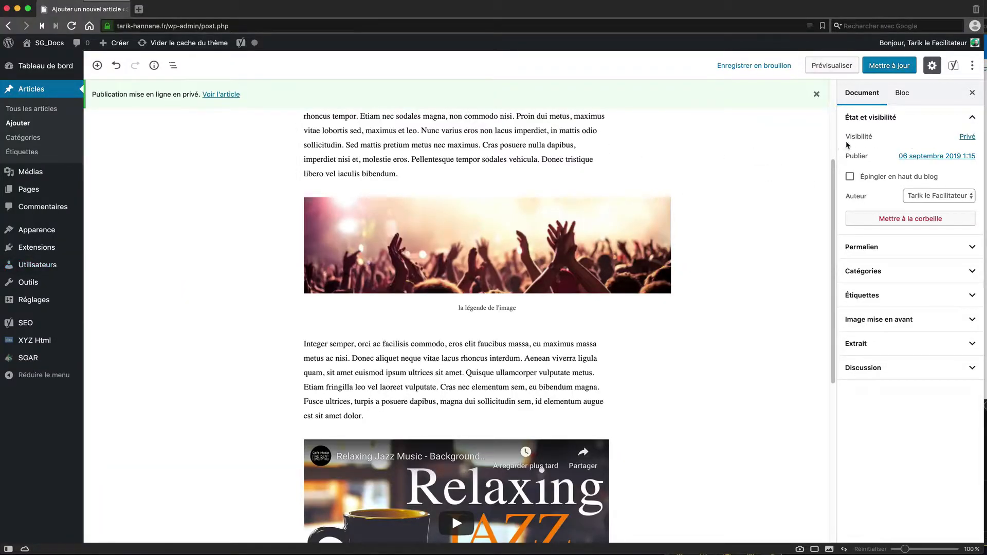
# Step: Switch the post's visibility from Privé to Public and save it with Mettre à jour
pyautogui.click(967, 137)
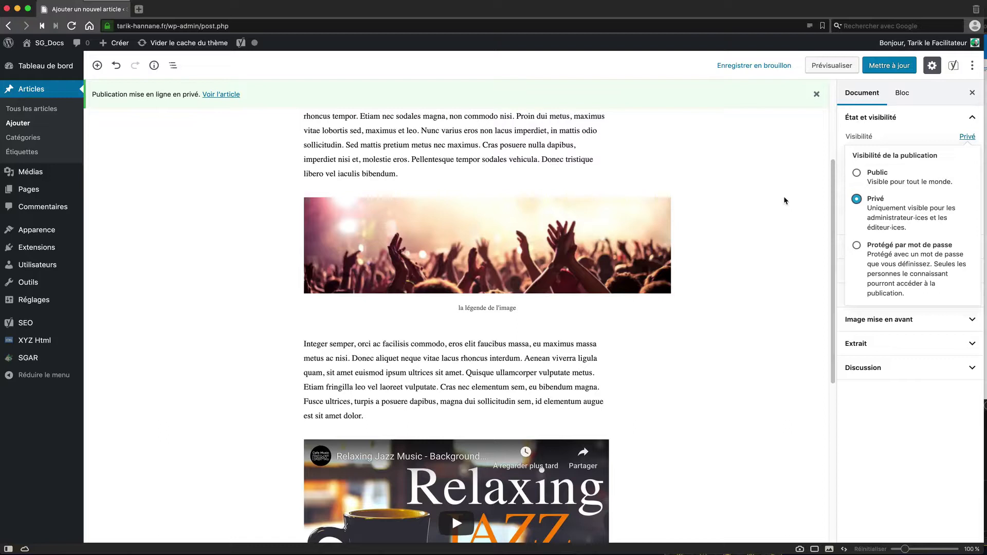
pyautogui.click(856, 174)
pyautogui.click(891, 69)
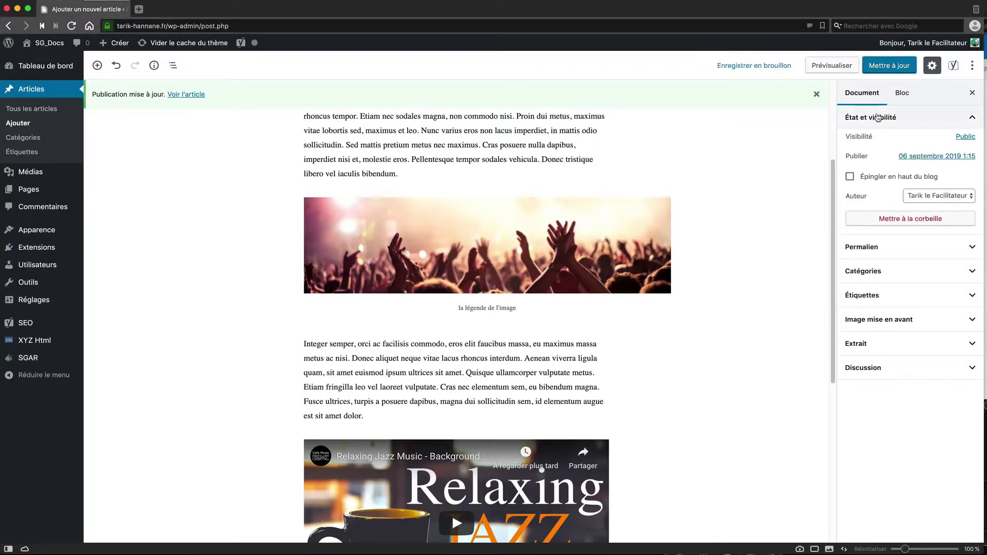
pyautogui.click(969, 120)
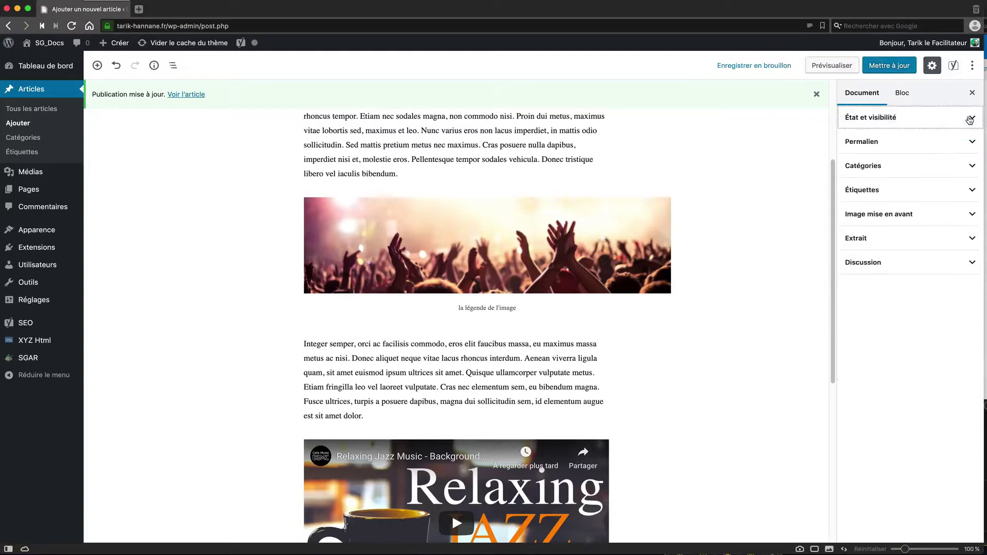
pyautogui.click(970, 119)
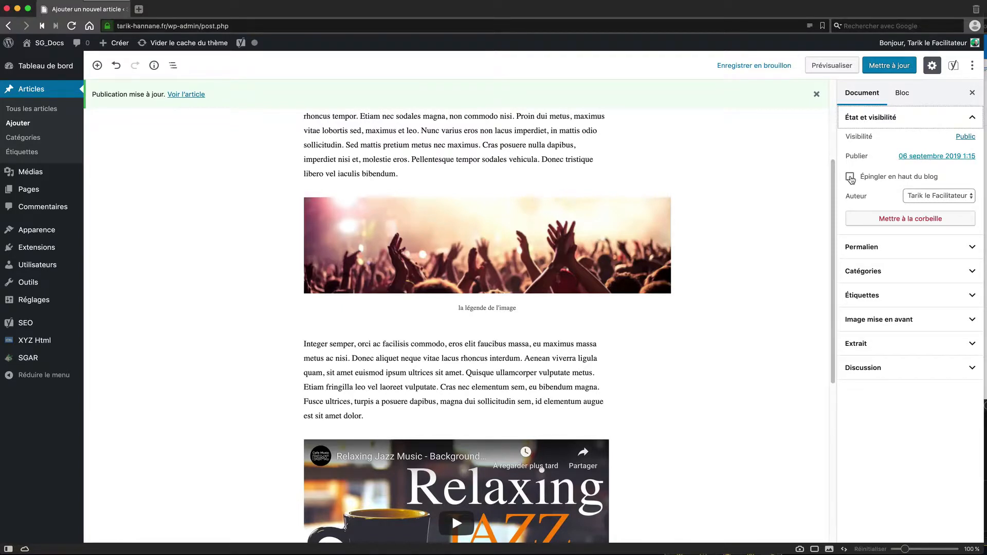
pyautogui.click(881, 67)
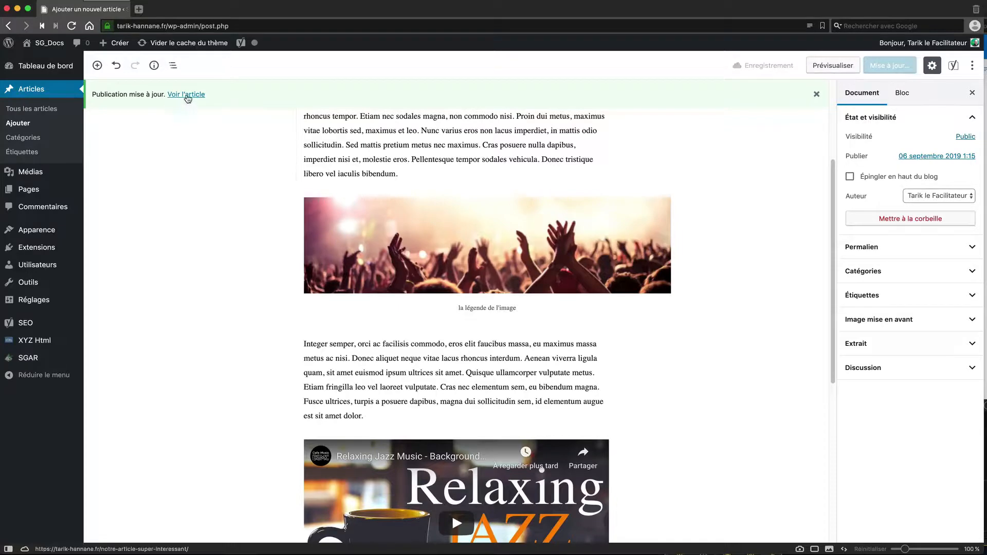
# Step: View the published article on the live site and scroll through it
pyautogui.click(187, 95)
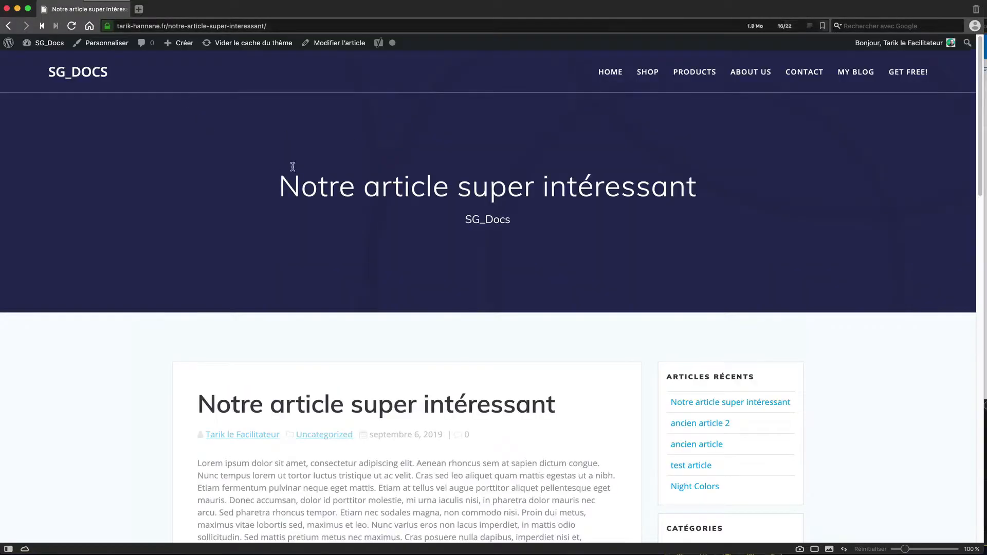
pyautogui.scroll(-5, 403, 237)
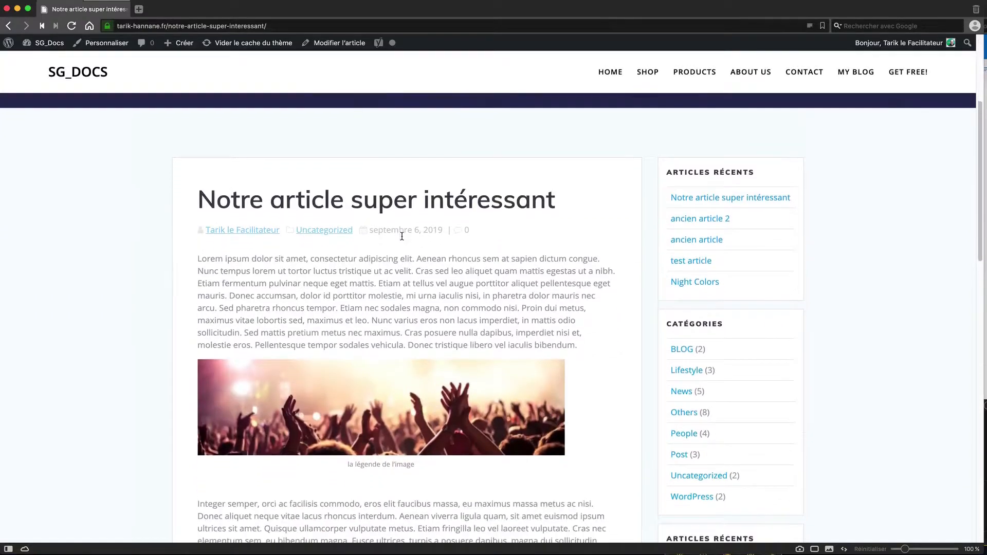
pyautogui.scroll(1, 401, 237)
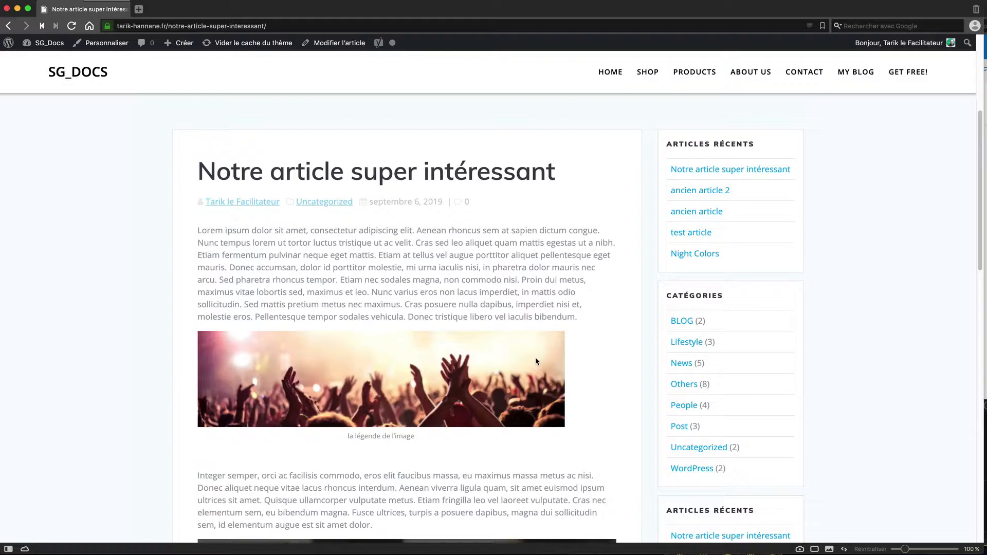
# Step: Return to the post editor through 'Modifier l'article' in the admin bar
pyautogui.moveTo(91, 11)
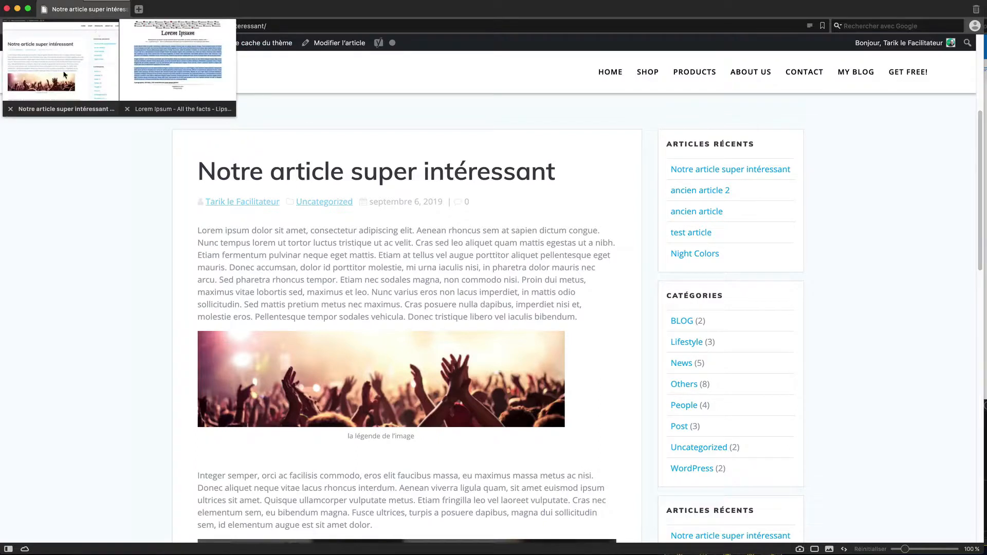
pyautogui.click(425, 94)
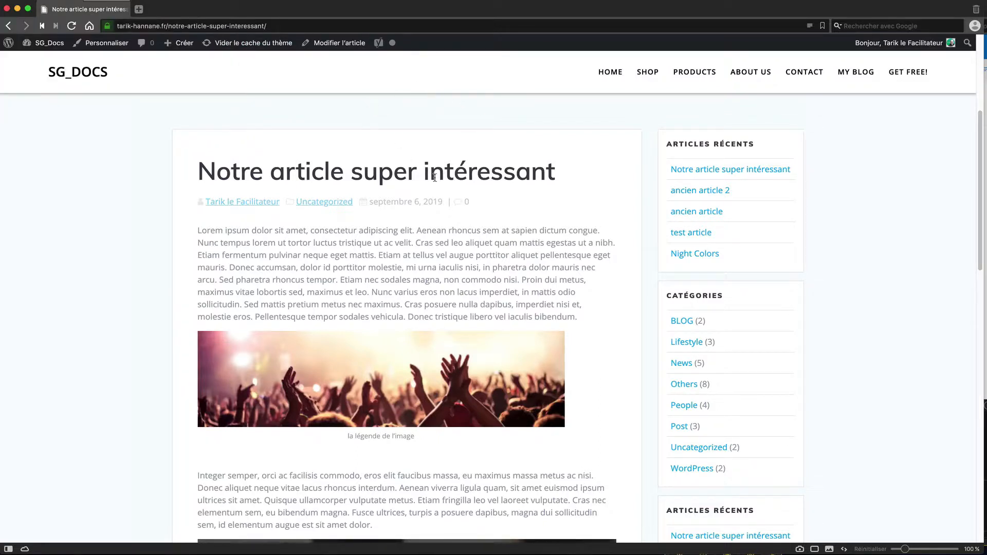
pyautogui.click(335, 43)
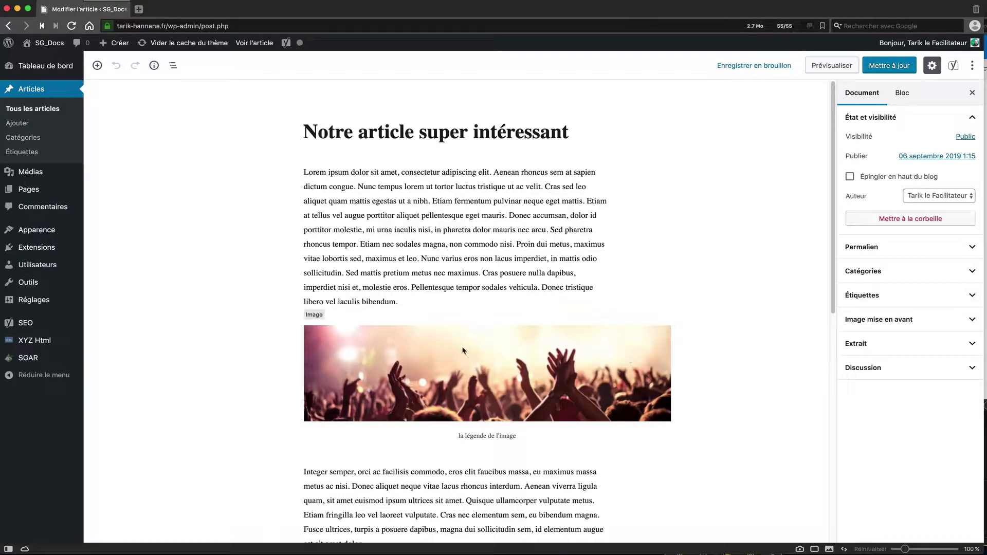
pyautogui.click(607, 343)
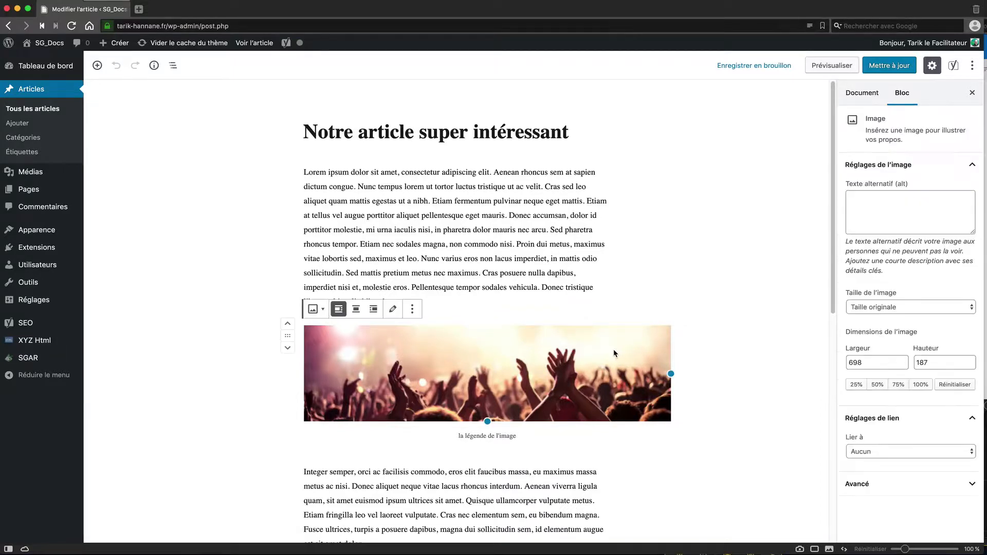
pyautogui.click(216, 340)
pyautogui.click(294, 332)
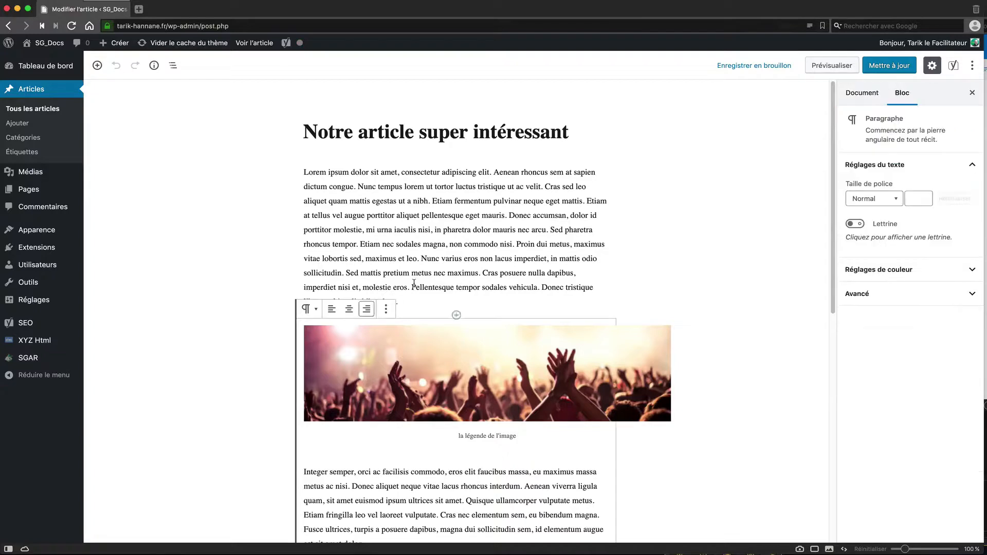
pyautogui.scroll(-5, 637, 457)
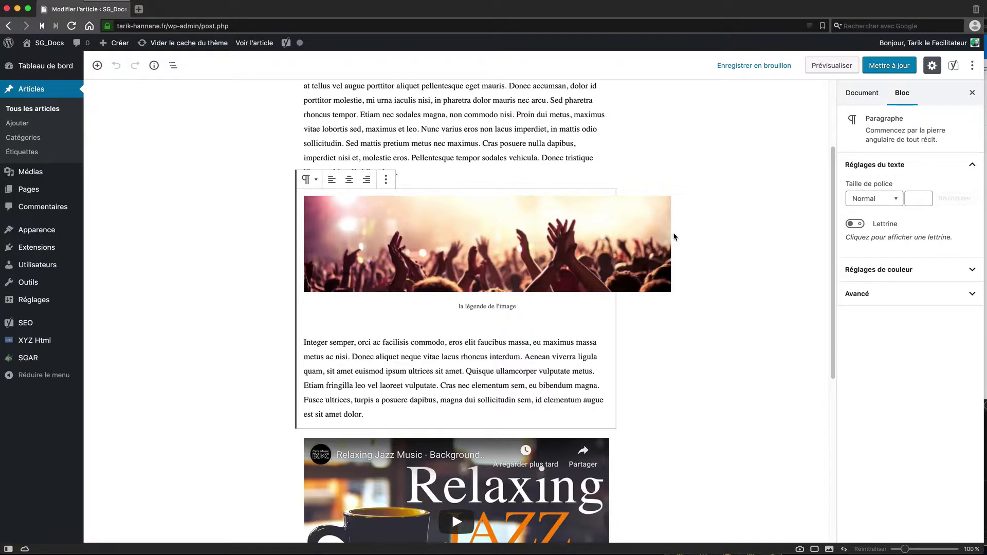
pyautogui.scroll(-3, 686, 253)
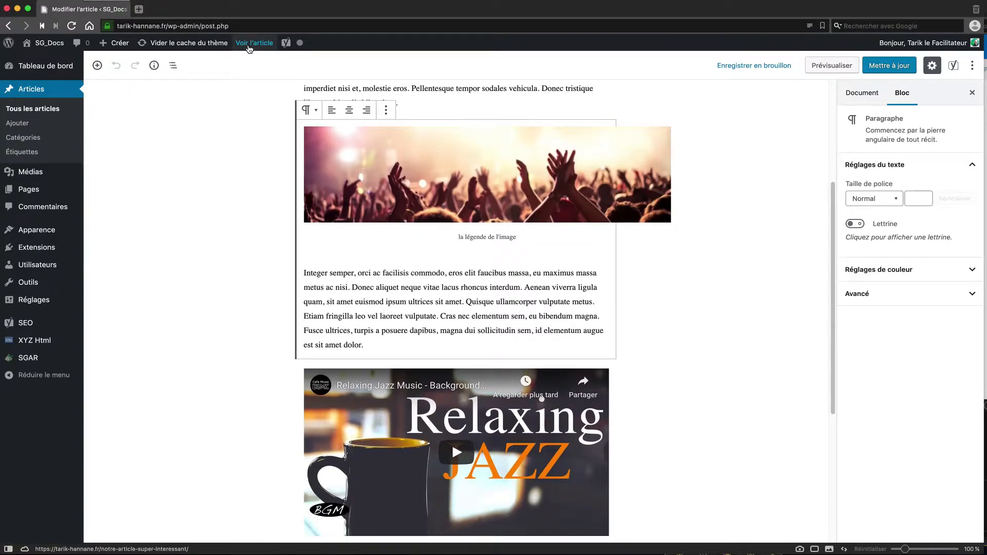
# Step: View the live article with its image and jazz video, briefly return to editing, then view it again
pyautogui.click(248, 45)
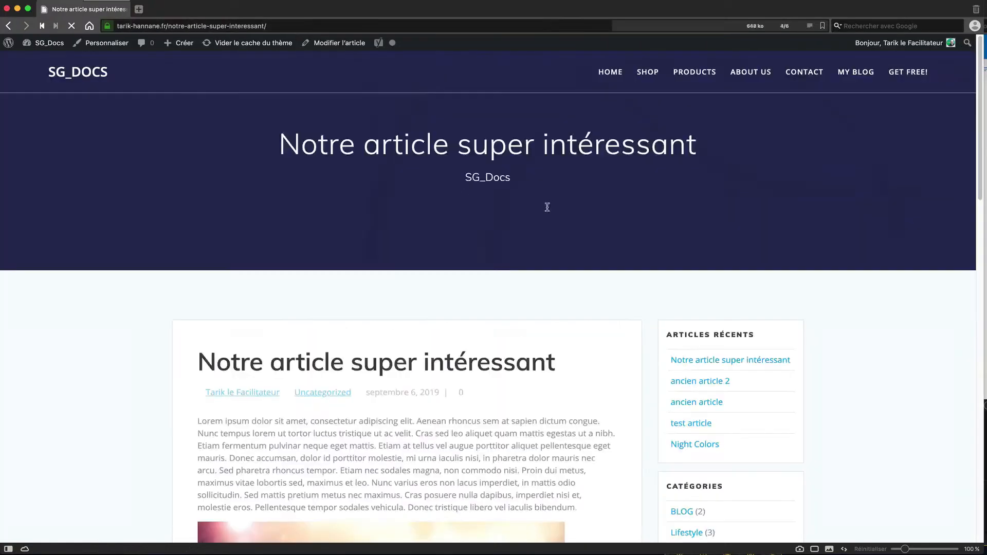
pyautogui.scroll(-3, 610, 283)
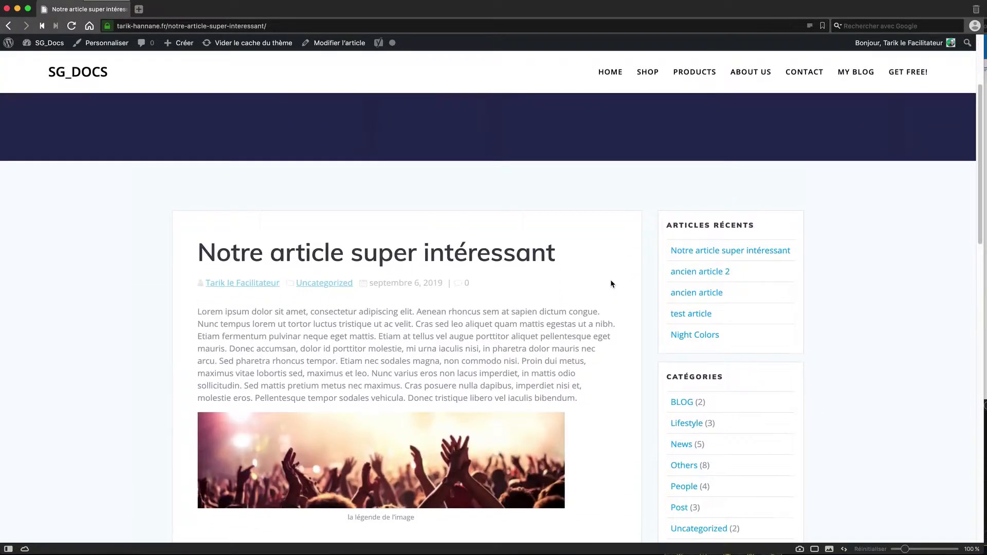
pyautogui.scroll(-2, 610, 284)
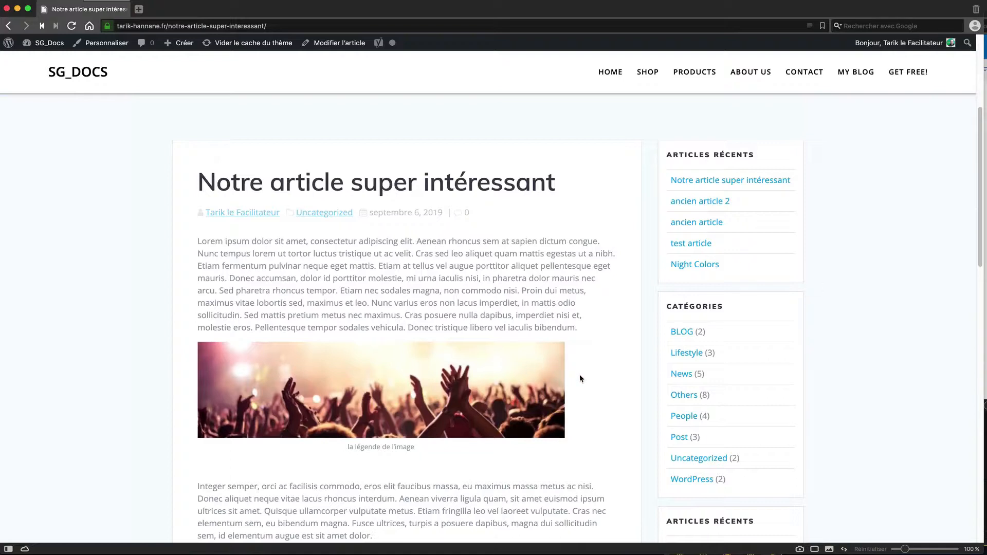
pyautogui.scroll(-8, 578, 378)
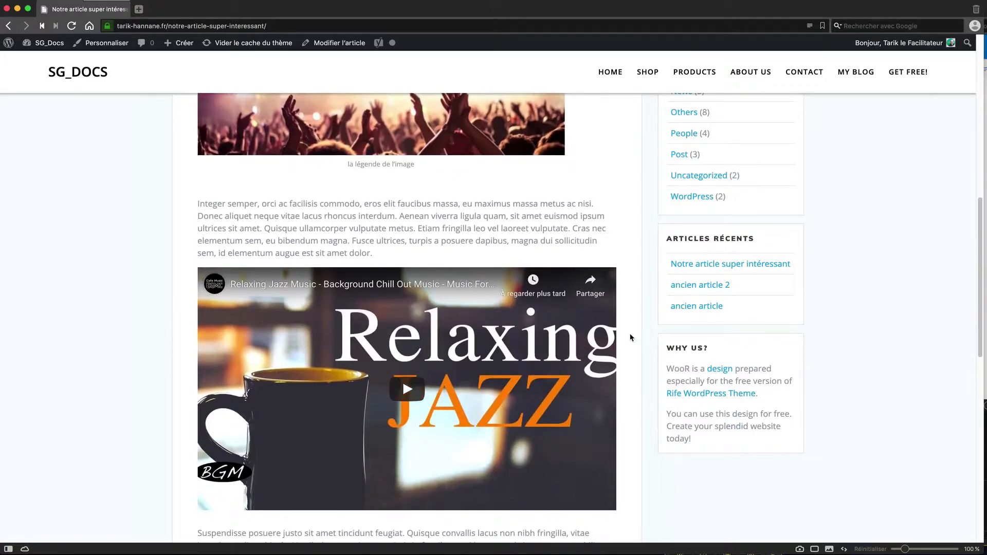
pyautogui.scroll(6, 631, 337)
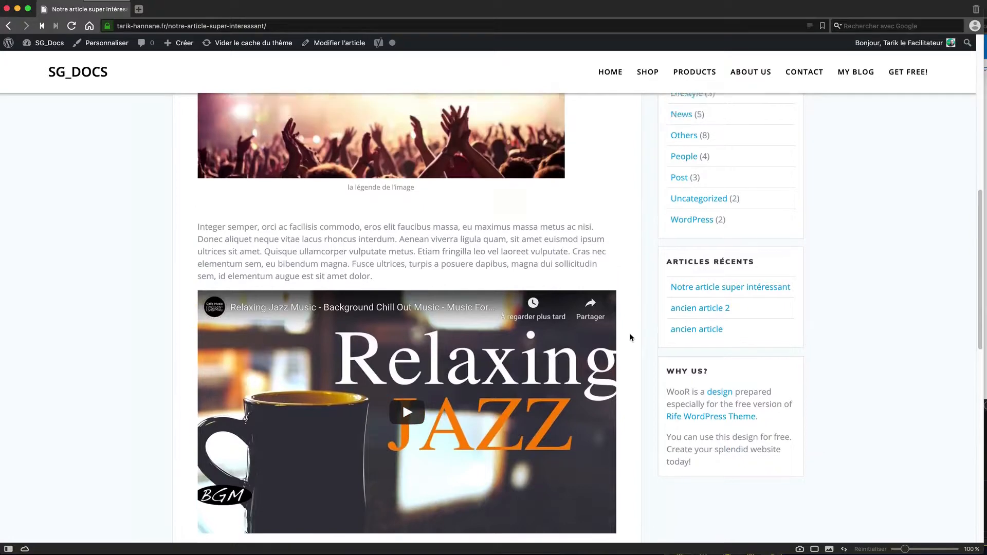
pyautogui.scroll(-3, 664, 336)
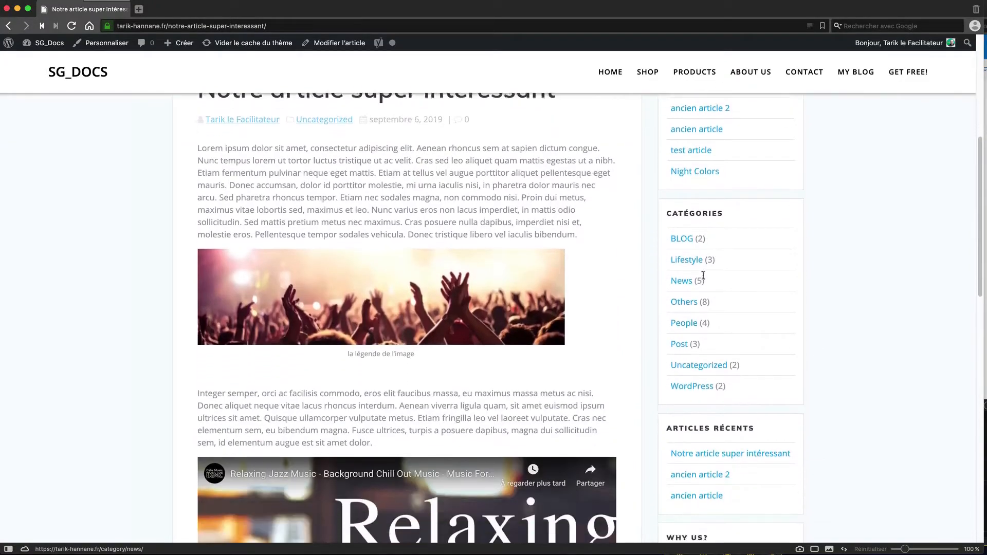
pyautogui.click(335, 45)
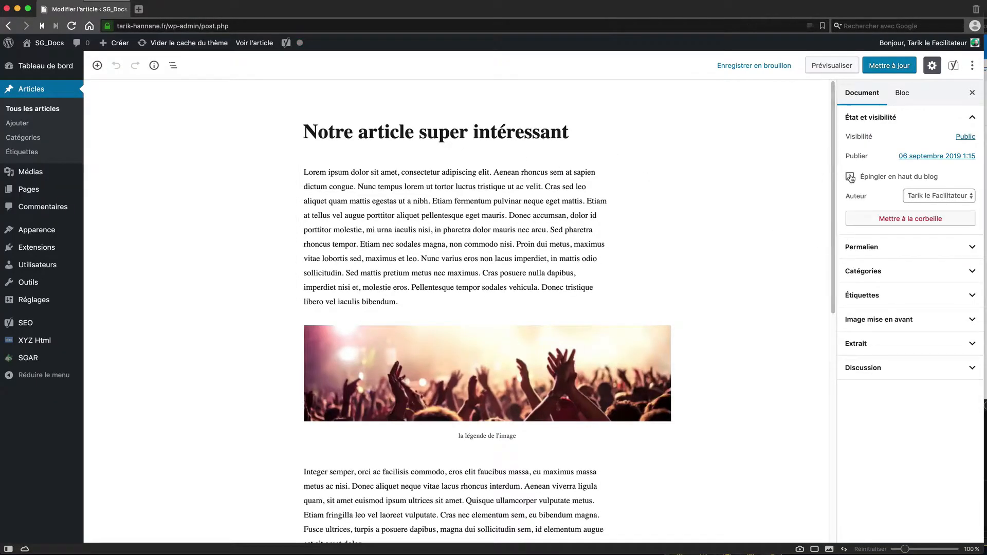
pyautogui.click(257, 45)
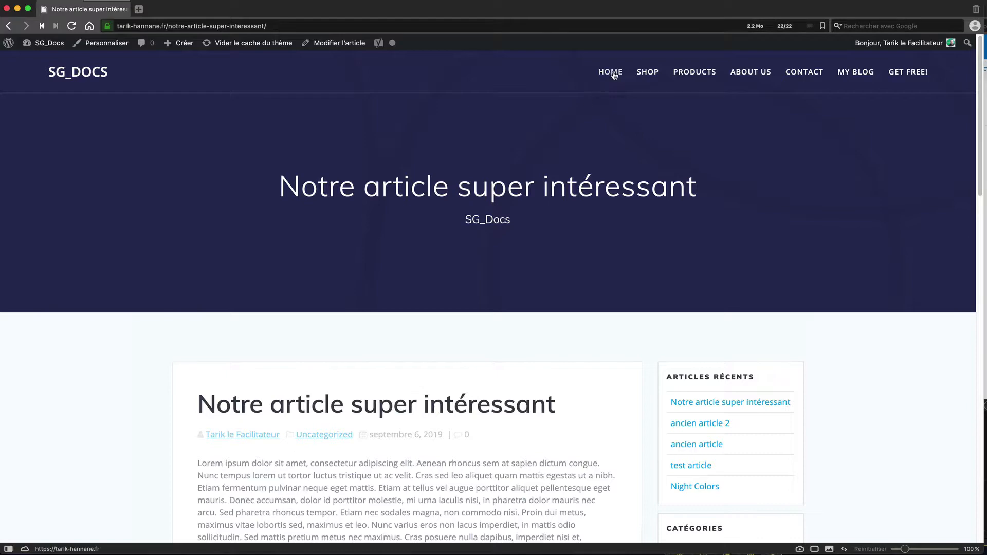
# Step: Go to the SG_Docs home page and scroll through its welcome and product sections
pyautogui.click(611, 72)
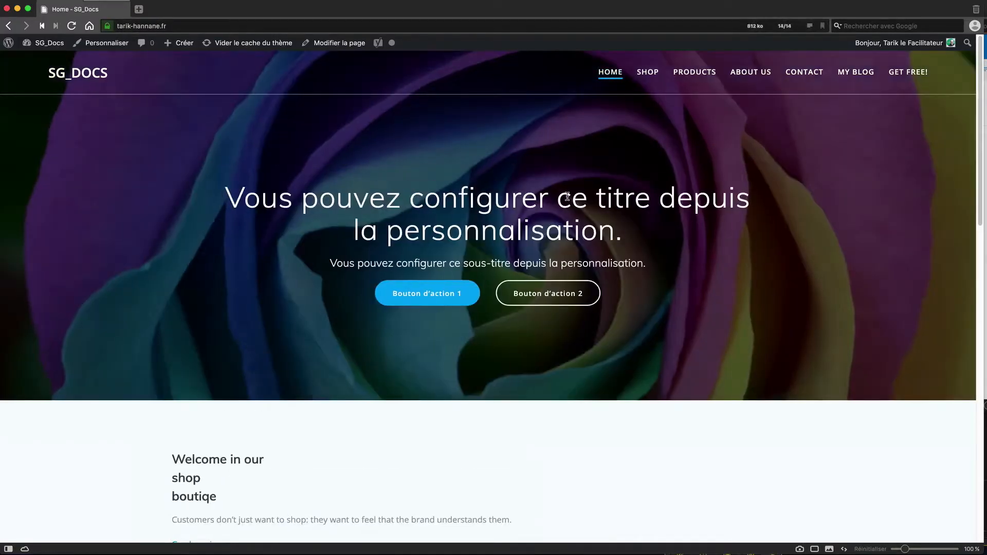
pyautogui.scroll(-2, 572, 197)
pyautogui.scroll(-3, 572, 197)
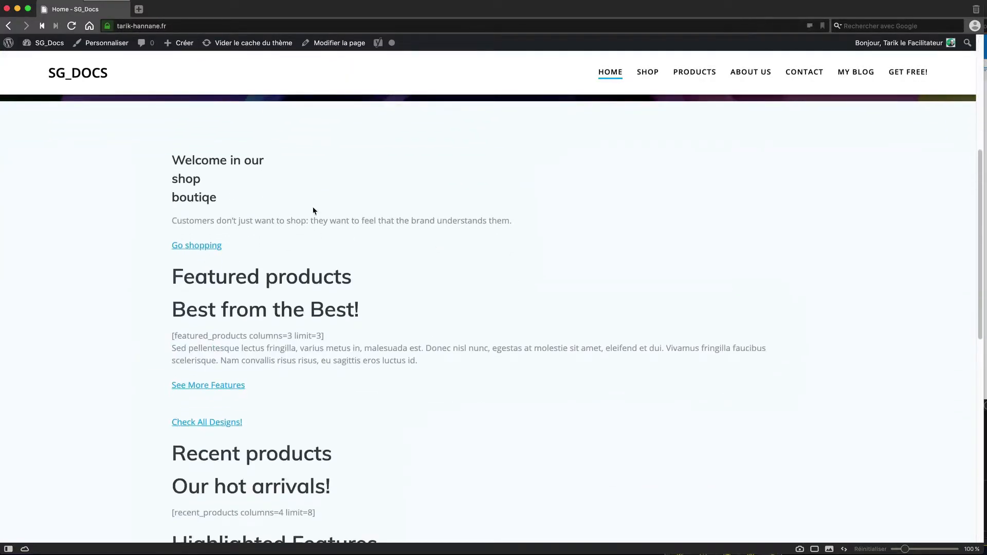
pyautogui.scroll(-5, 418, 261)
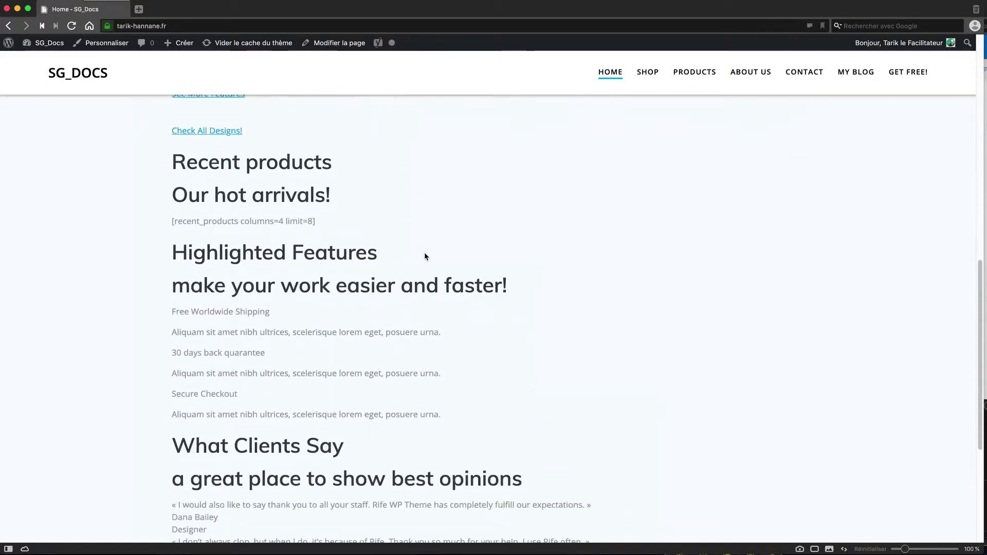
pyautogui.scroll(8, 423, 243)
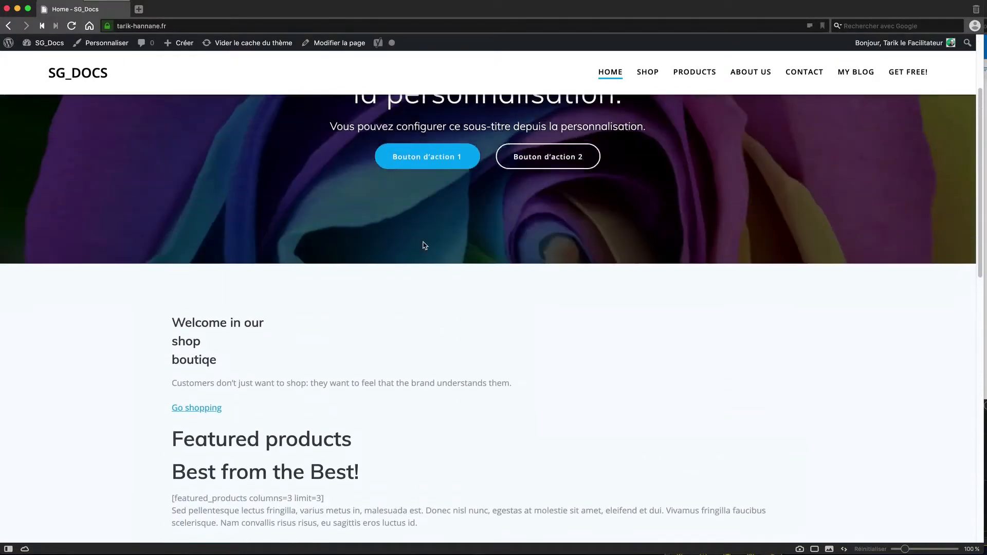
pyautogui.scroll(-3, 425, 245)
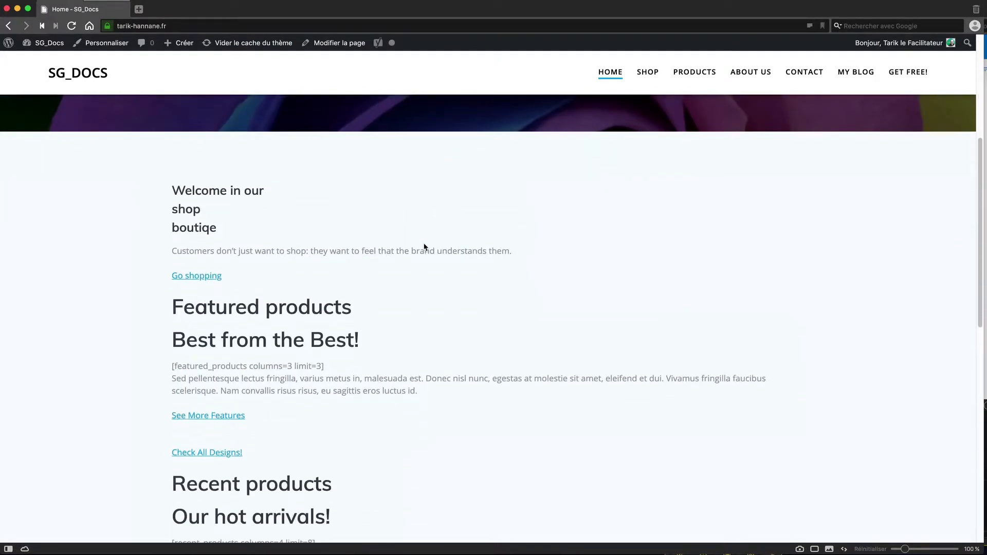
# Step: Browse the MY BLOG archive listing ancien article 2 and ancien article, then return to the dashboard
pyautogui.click(855, 71)
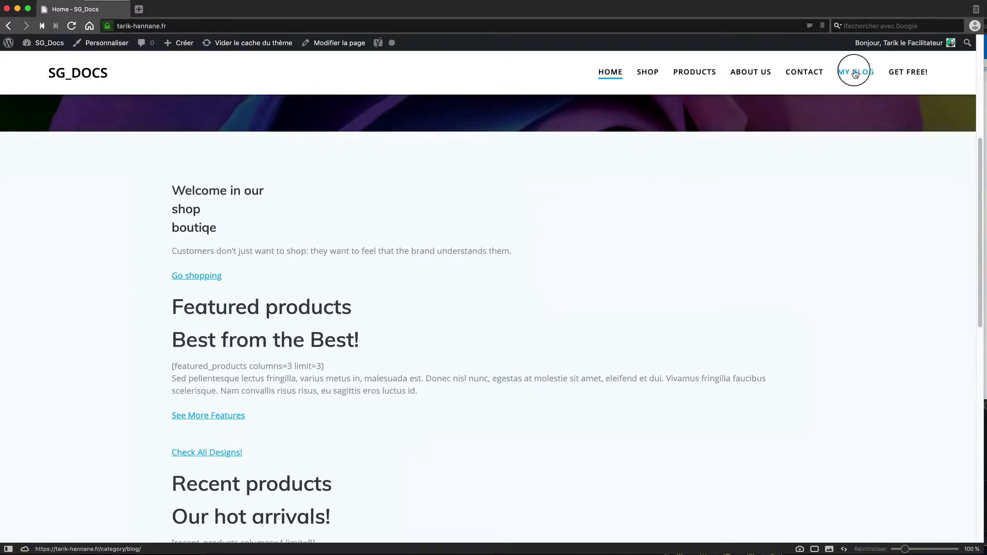
pyautogui.scroll(-8, 603, 334)
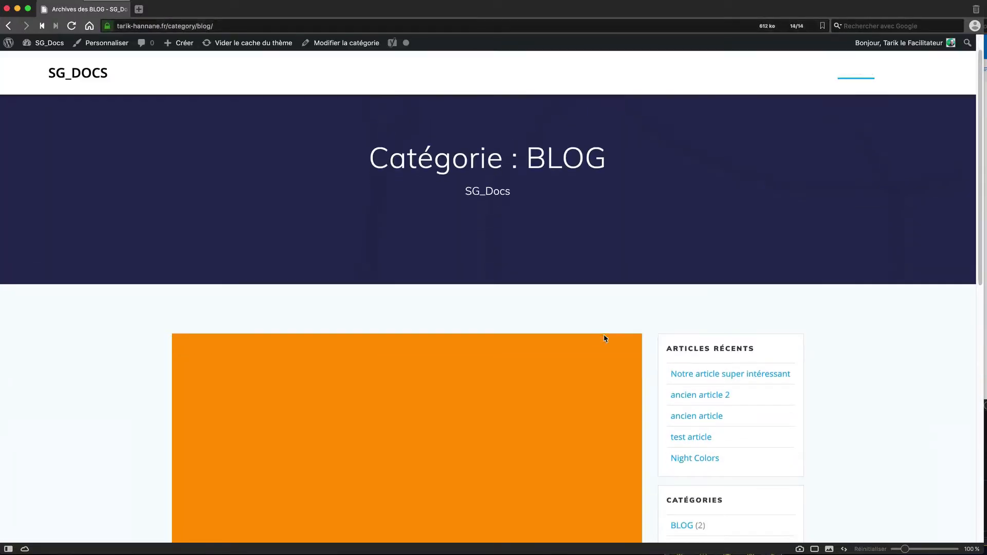
pyautogui.scroll(-2, 586, 335)
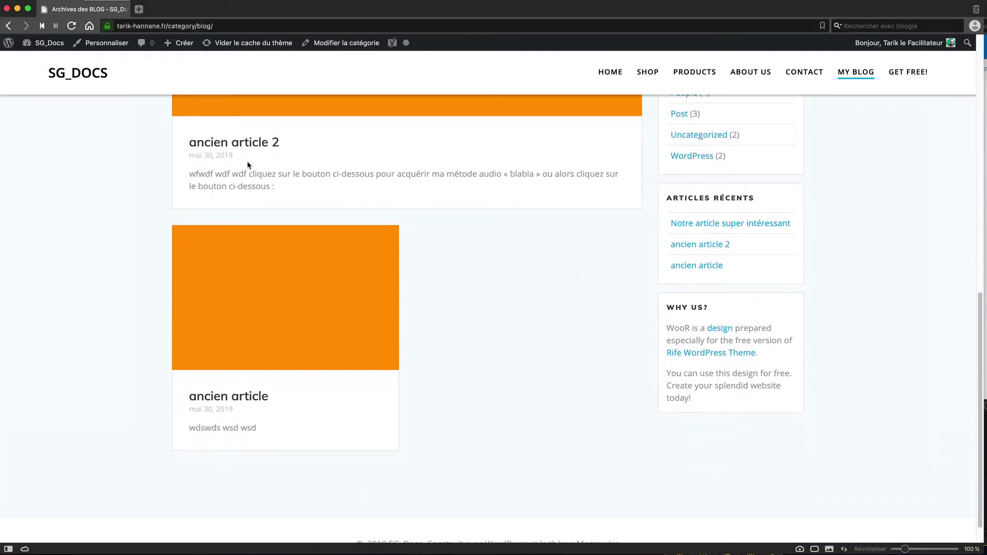
pyautogui.scroll(-1, 371, 401)
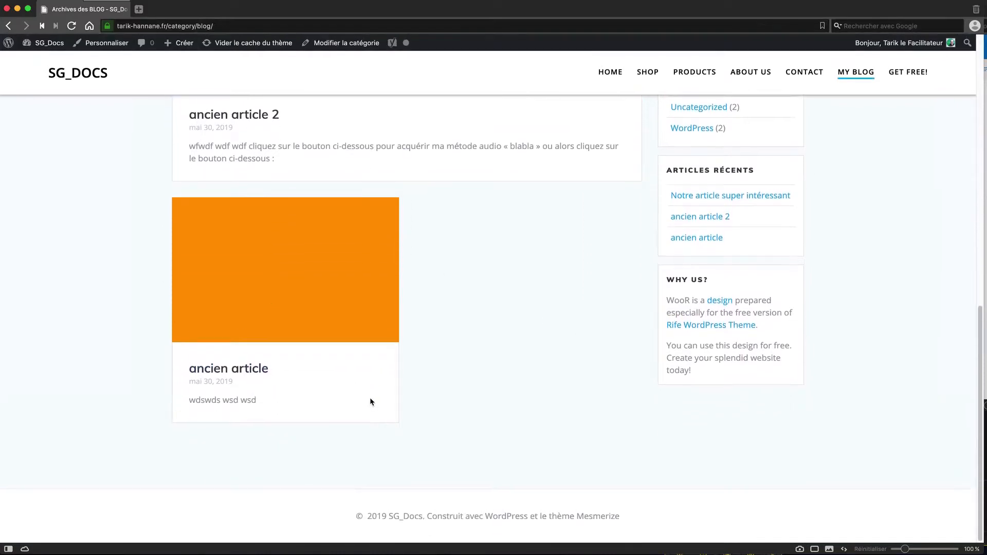
pyautogui.scroll(4, 454, 260)
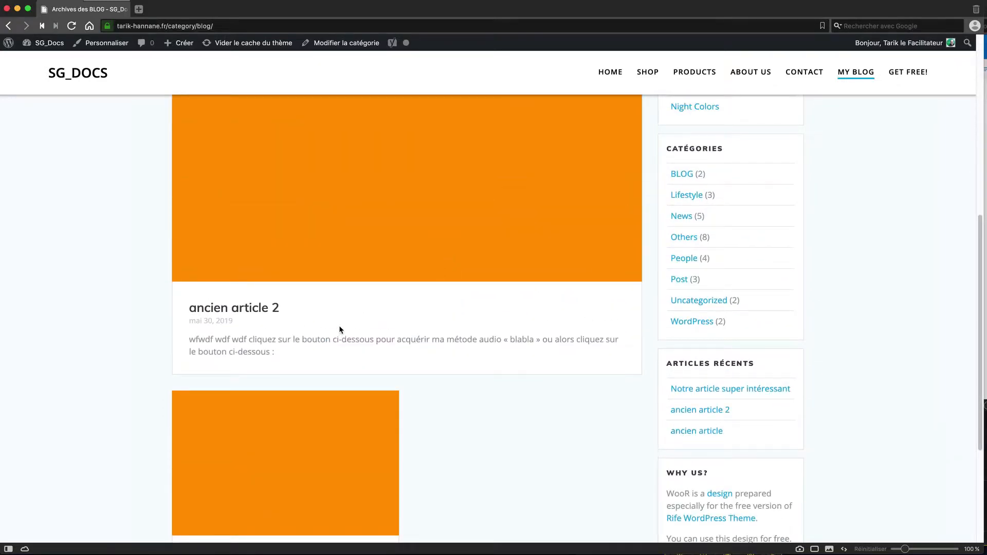
pyautogui.scroll(3, 341, 329)
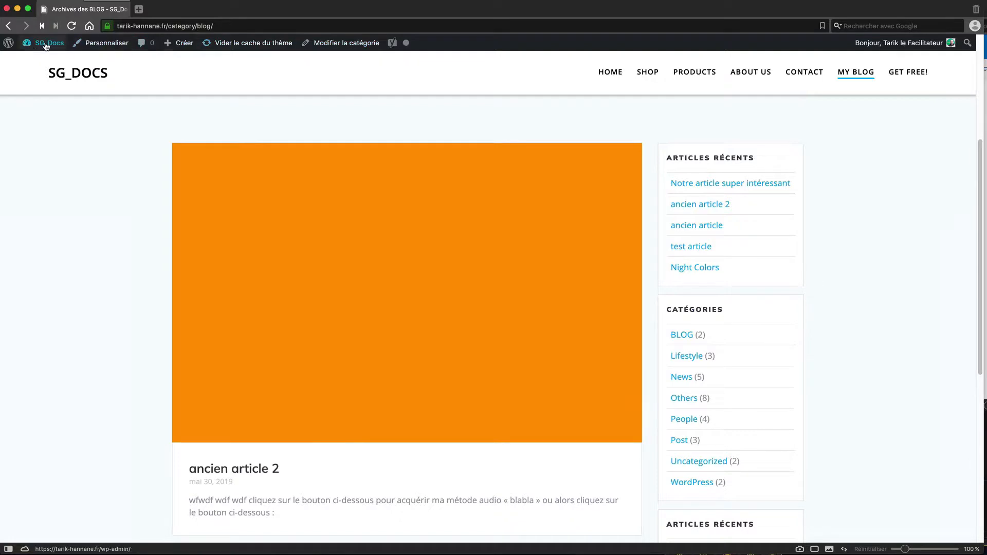
pyautogui.moveTo(46, 46)
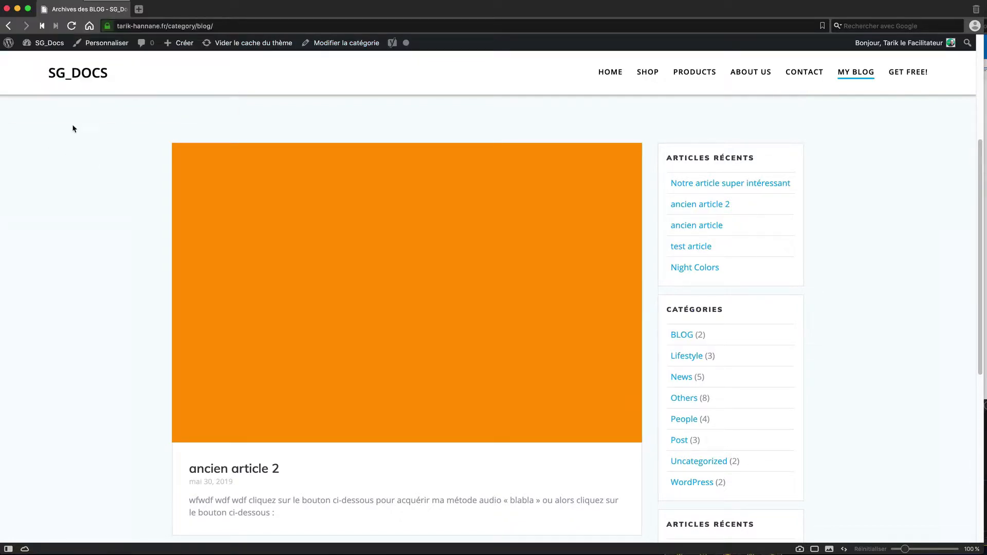
pyautogui.click(47, 62)
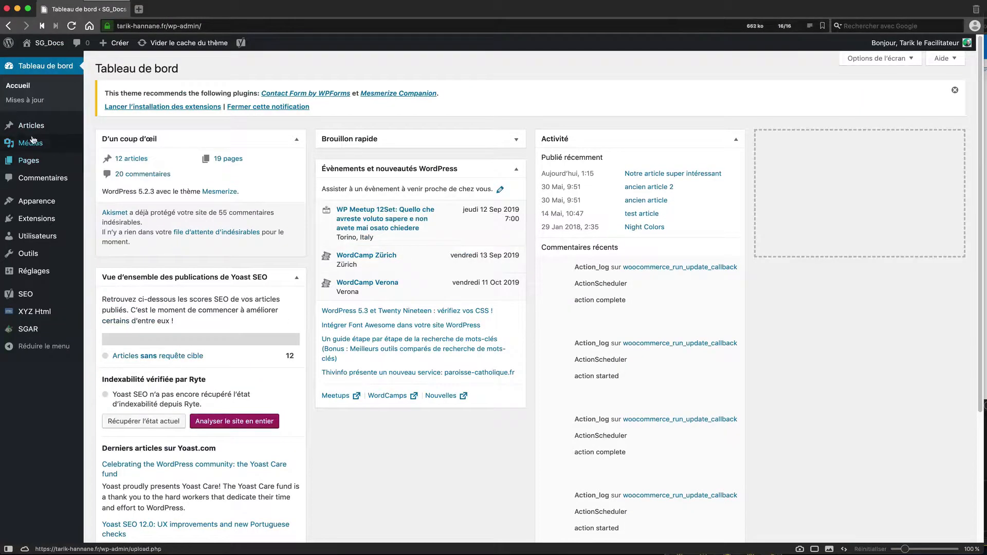
# Step: Reopen 'Notre article super intéressant', pin it to the top of the blog, and show its Permalien panel
pyautogui.click(31, 125)
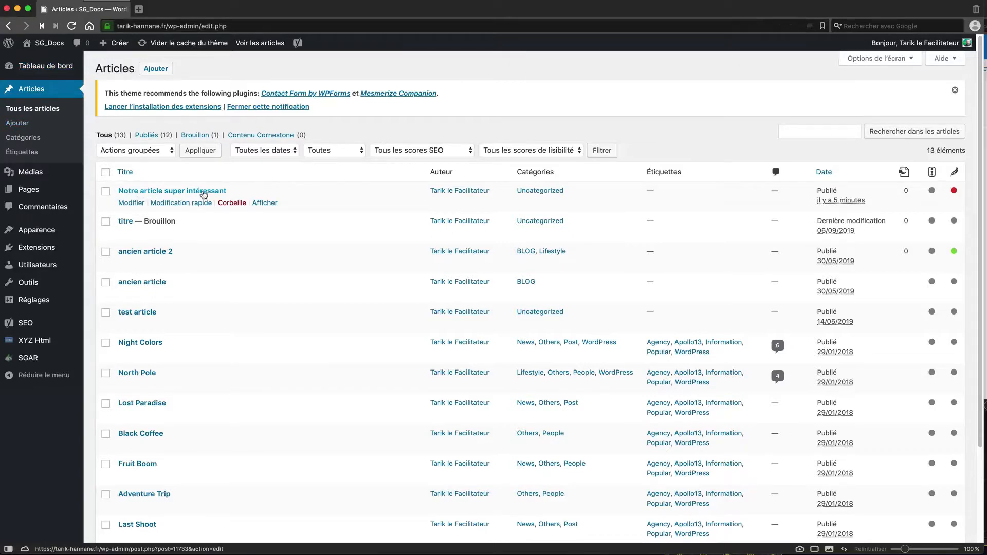
pyautogui.click(132, 204)
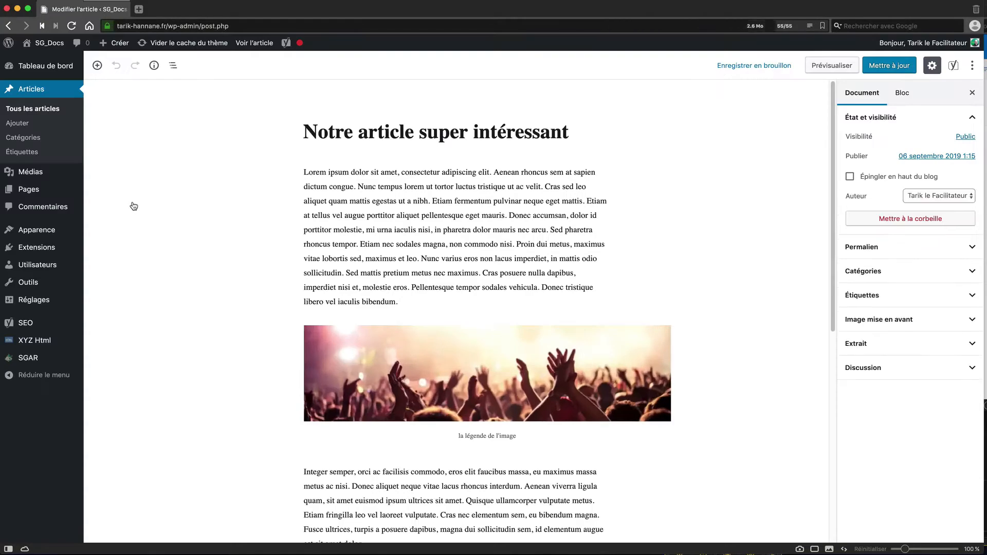
pyautogui.scroll(-3, 705, 271)
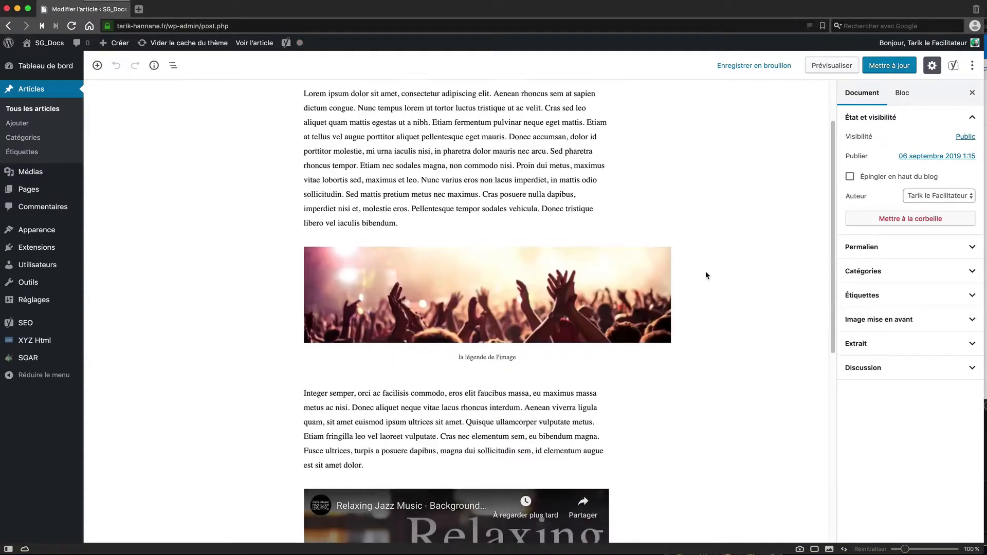
pyautogui.click(850, 177)
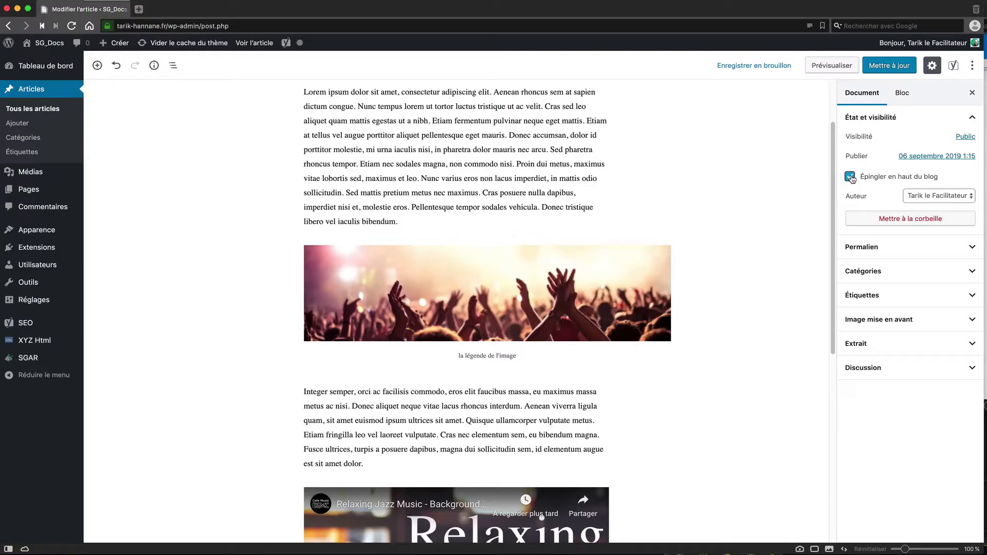
pyautogui.click(972, 248)
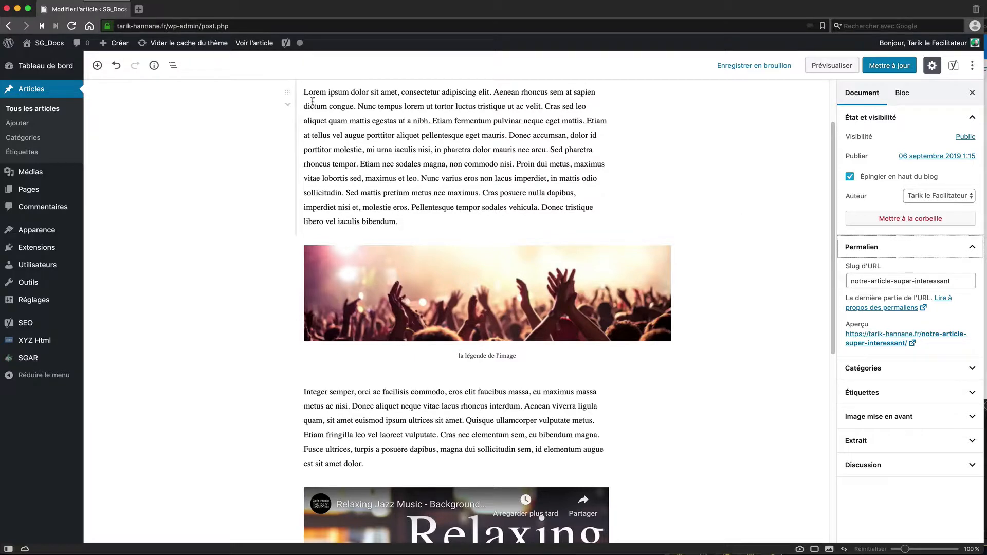
# Step: Open the live article in a new browser tab, browse it, then switch back to the editor tab
pyautogui.rightClick(249, 45)
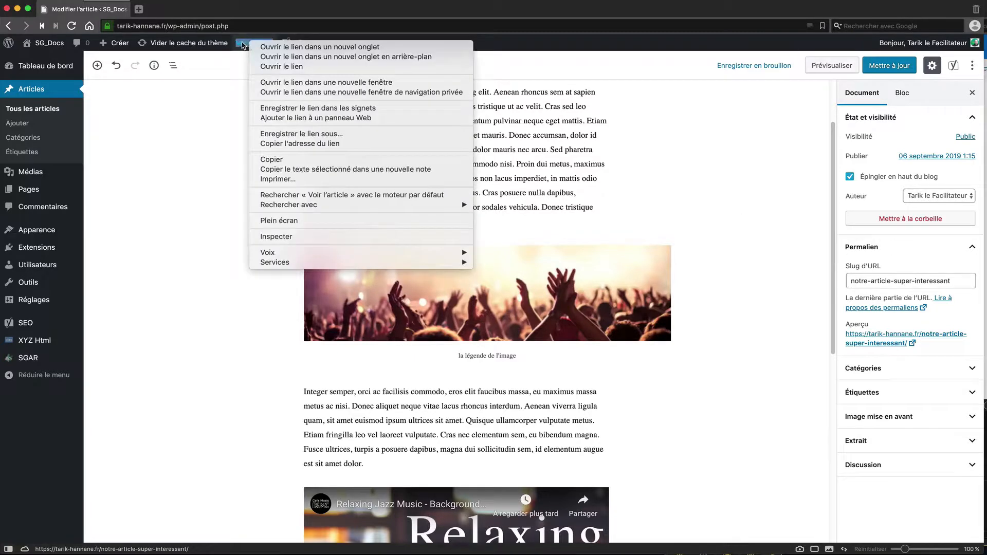
pyautogui.click(268, 47)
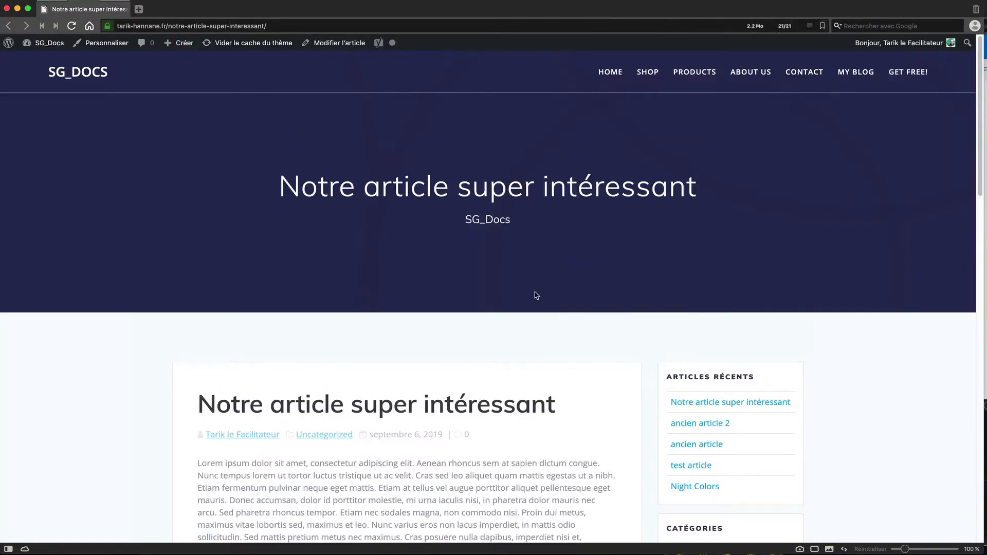
pyautogui.scroll(-1, 535, 295)
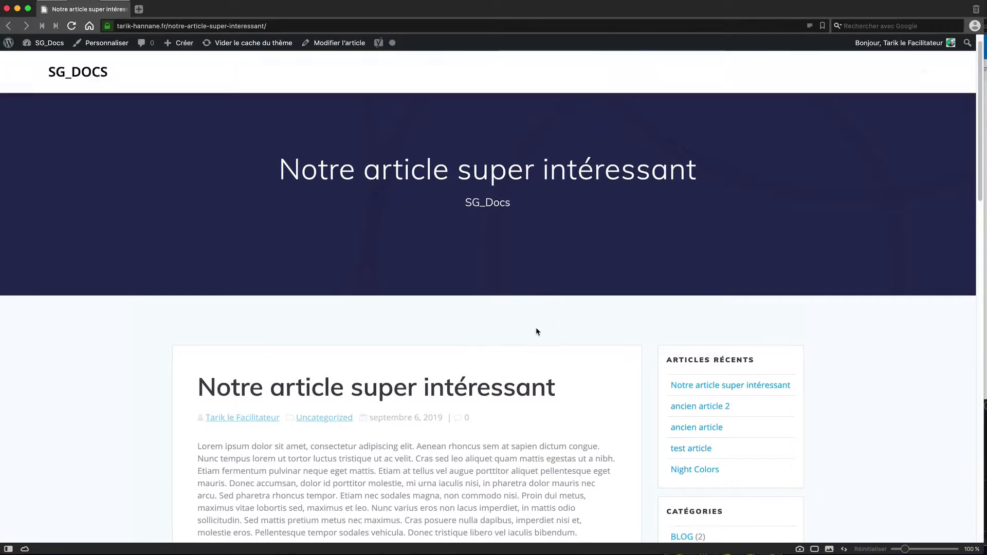
pyautogui.scroll(-3, 535, 328)
pyautogui.scroll(3, 536, 329)
pyautogui.click(284, 28)
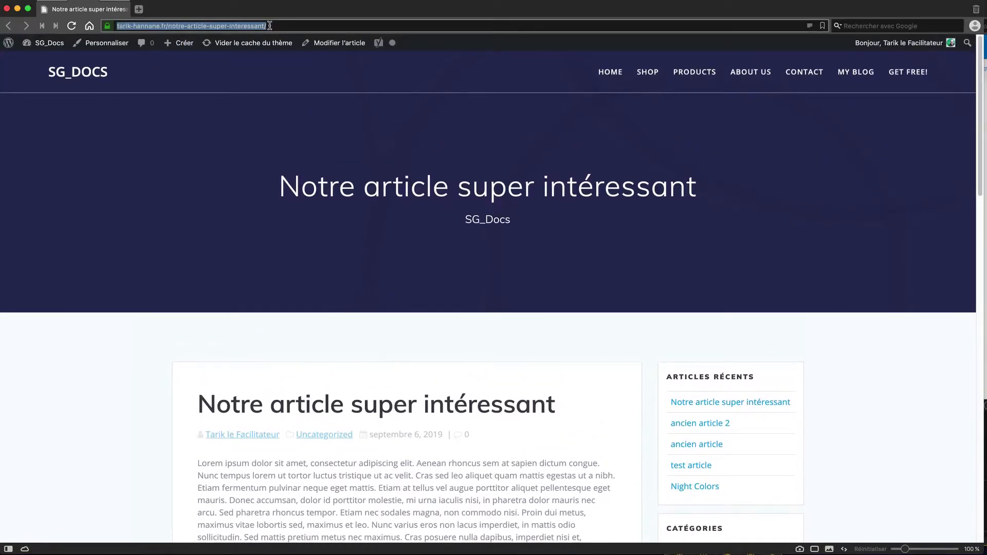
pyautogui.moveTo(99, 9)
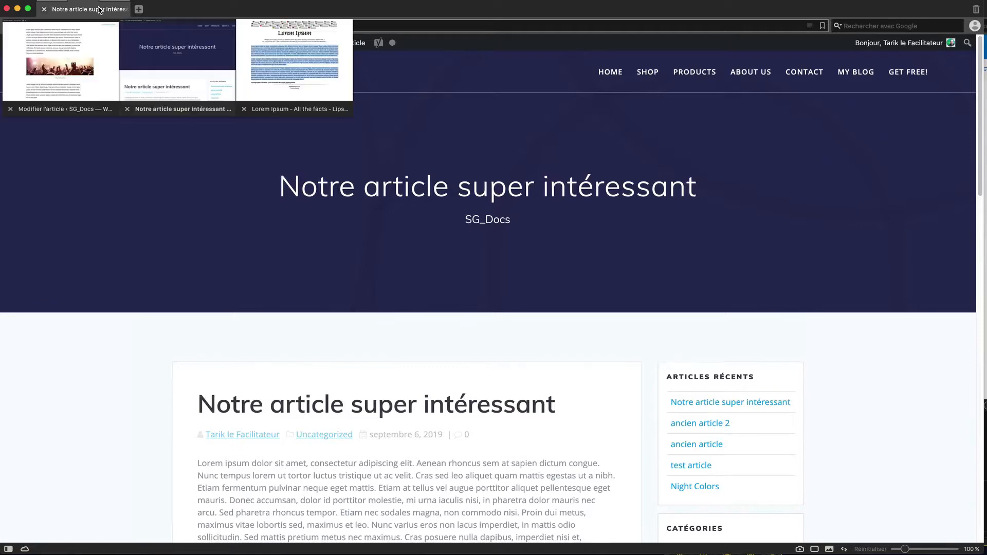
pyautogui.click(61, 62)
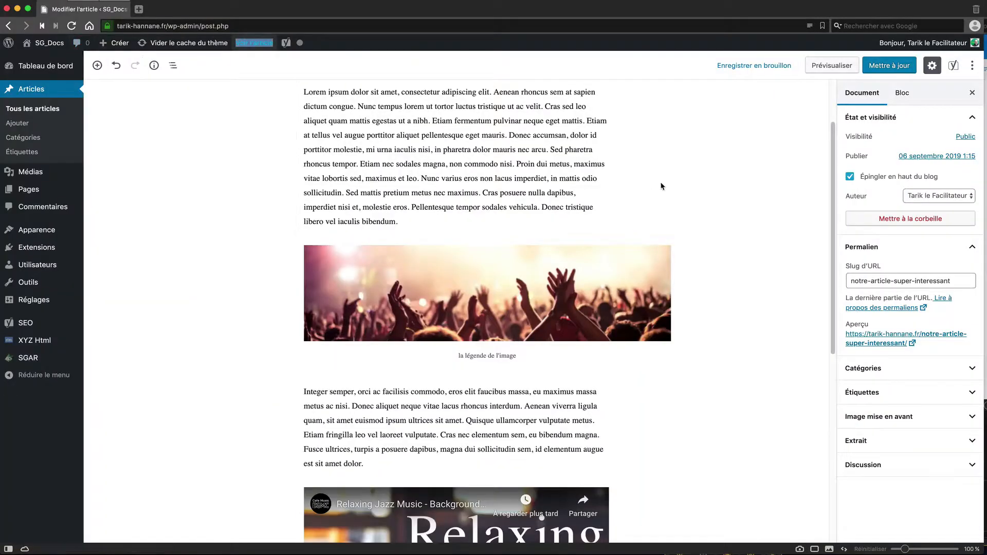
# Step: Change the post's slug to notre-super-article and save the update
pyautogui.scroll(2, 697, 185)
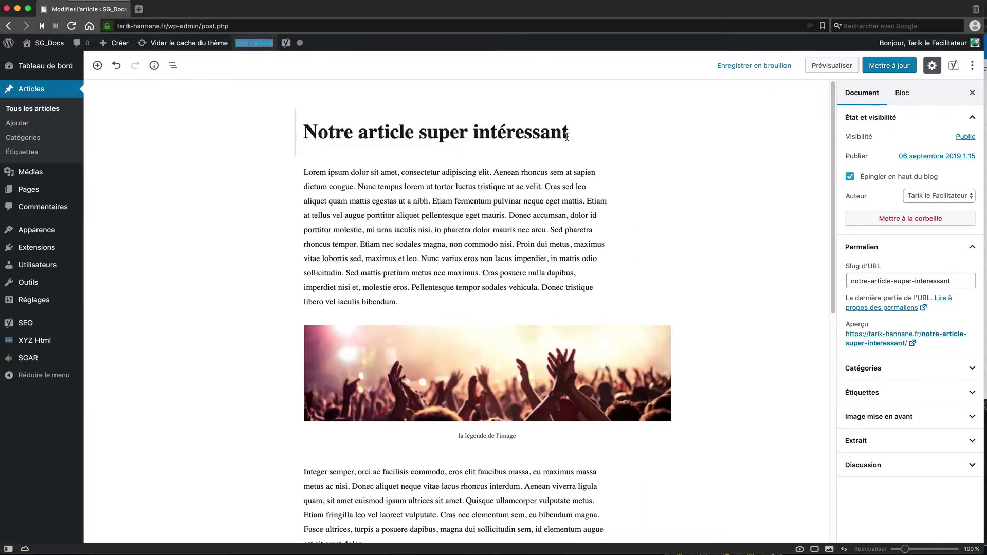
pyautogui.click(872, 282)
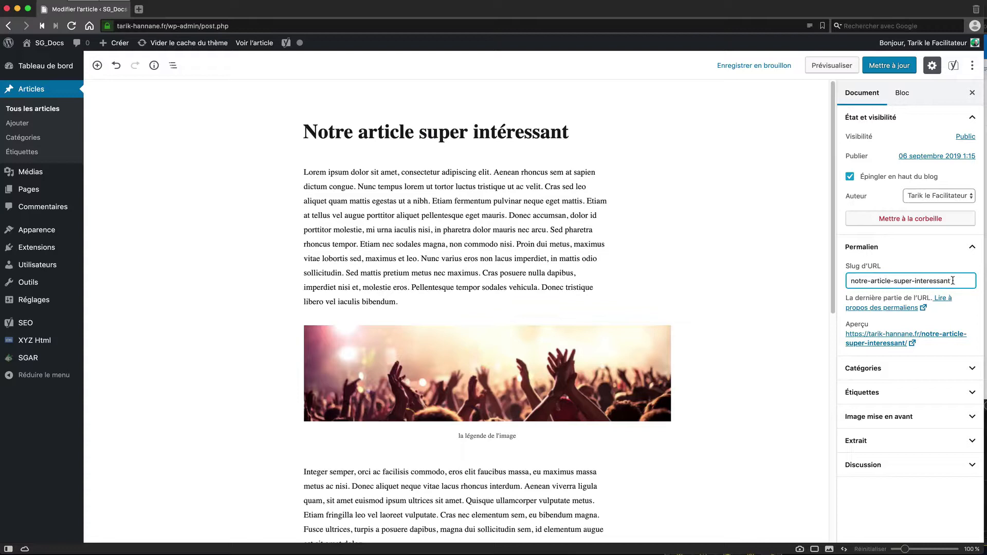
pyautogui.moveTo(954, 280); pyautogui.dragTo(870, 282)
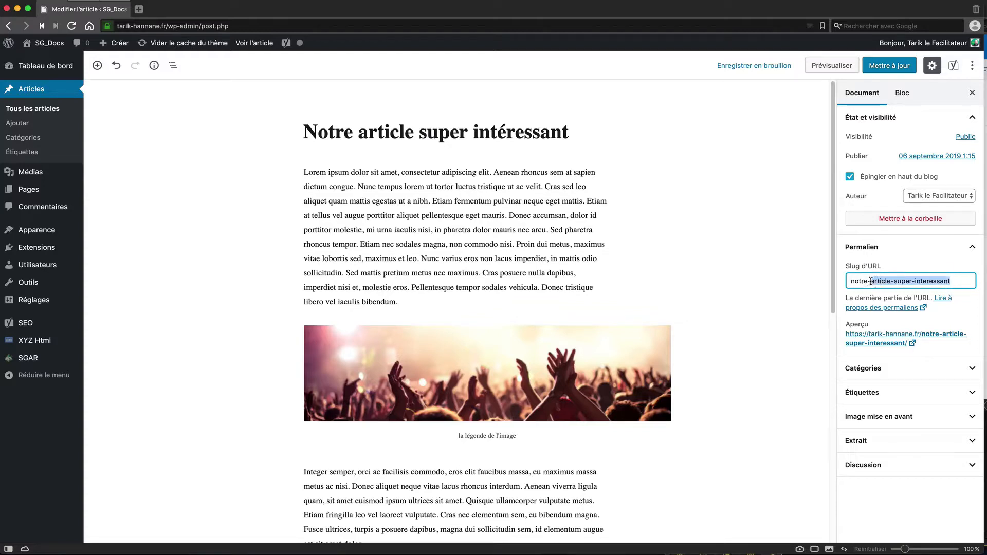
pyautogui.write('super')
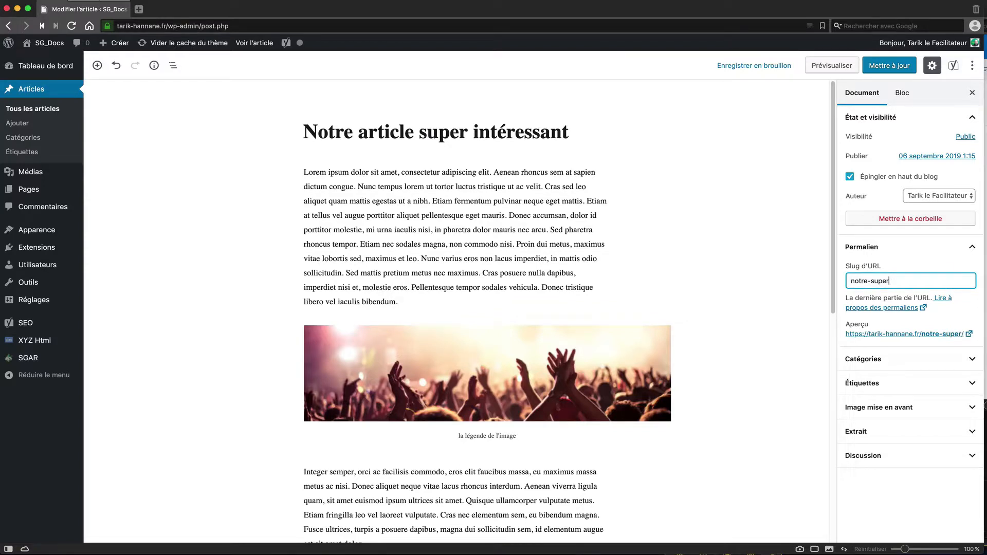
pyautogui.write('-article')
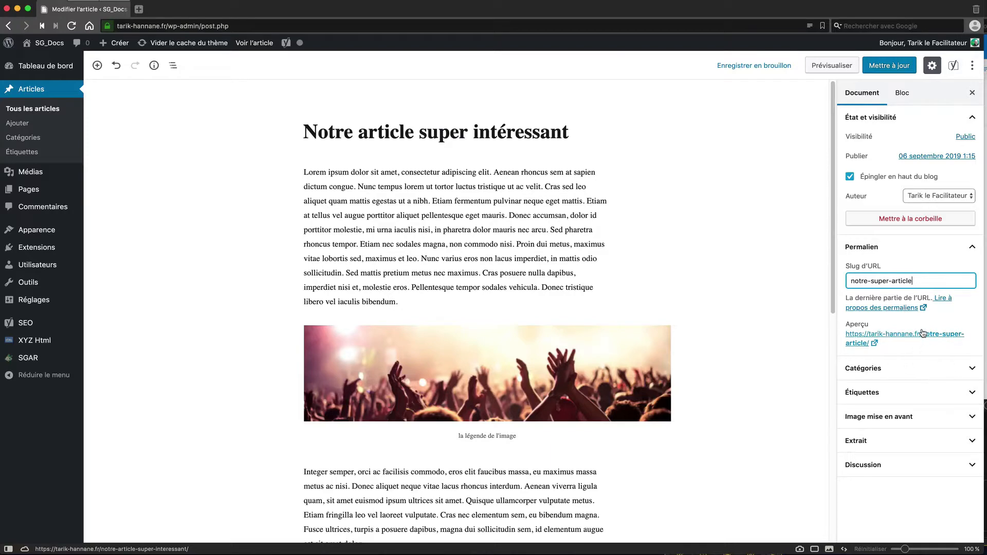
pyautogui.click(889, 66)
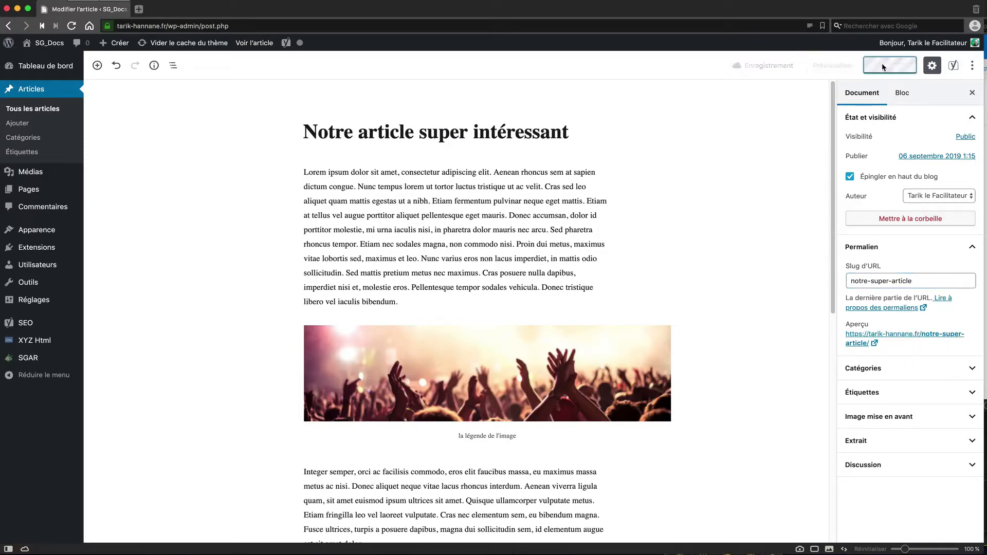
# Step: Reload the live article, check its notre-super-article web address, then return to the post editor
pyautogui.moveTo(88, 9)
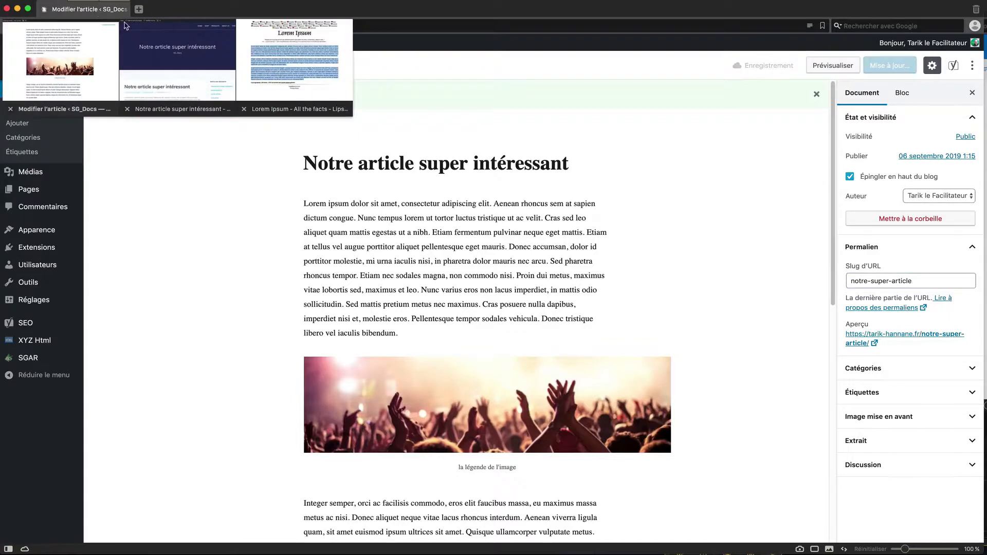
pyautogui.click(187, 59)
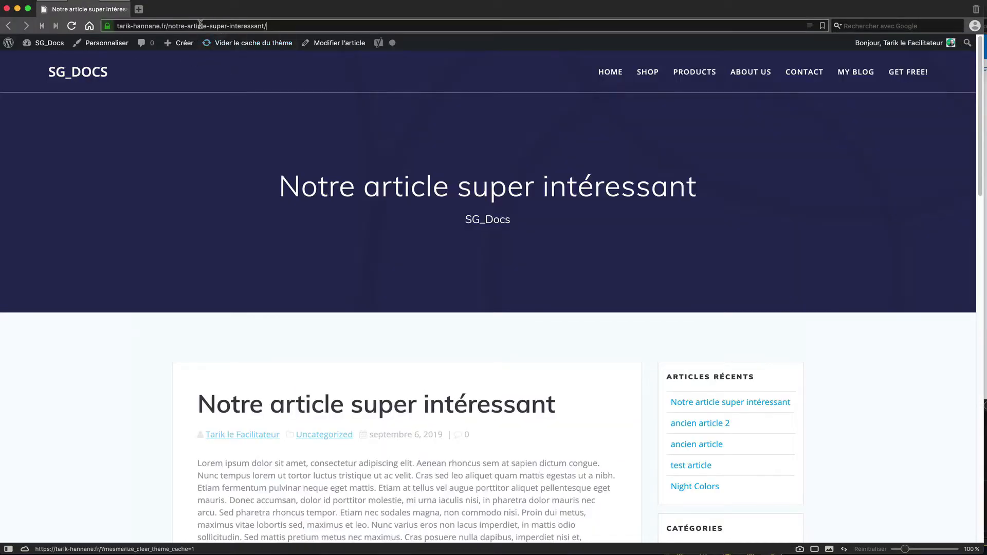
pyautogui.click(71, 27)
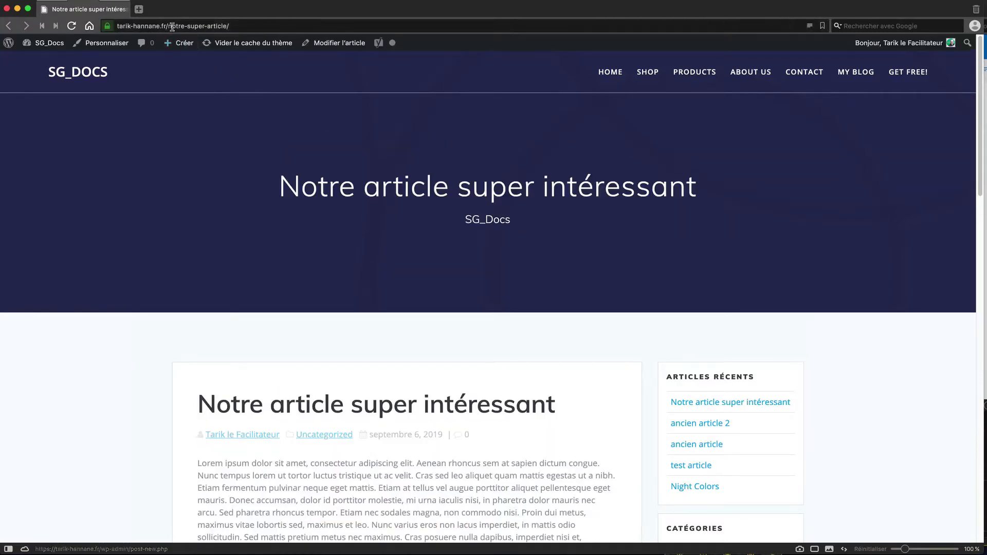
pyautogui.click(231, 26)
pyautogui.click(173, 25)
pyautogui.moveTo(160, 26); pyautogui.dragTo(237, 26)
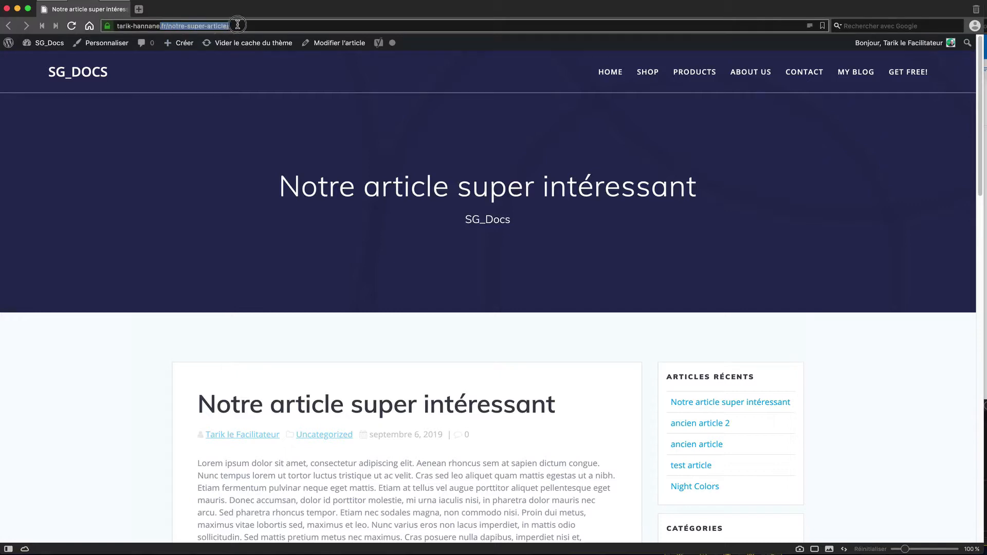
pyautogui.click(218, 25)
pyautogui.moveTo(334, 192); pyautogui.dragTo(567, 191)
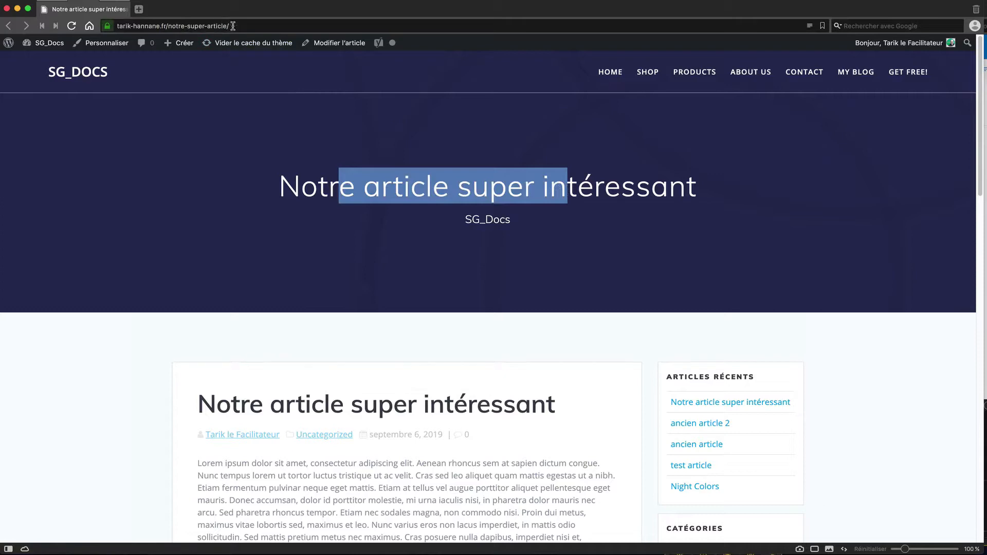
pyautogui.click(237, 26)
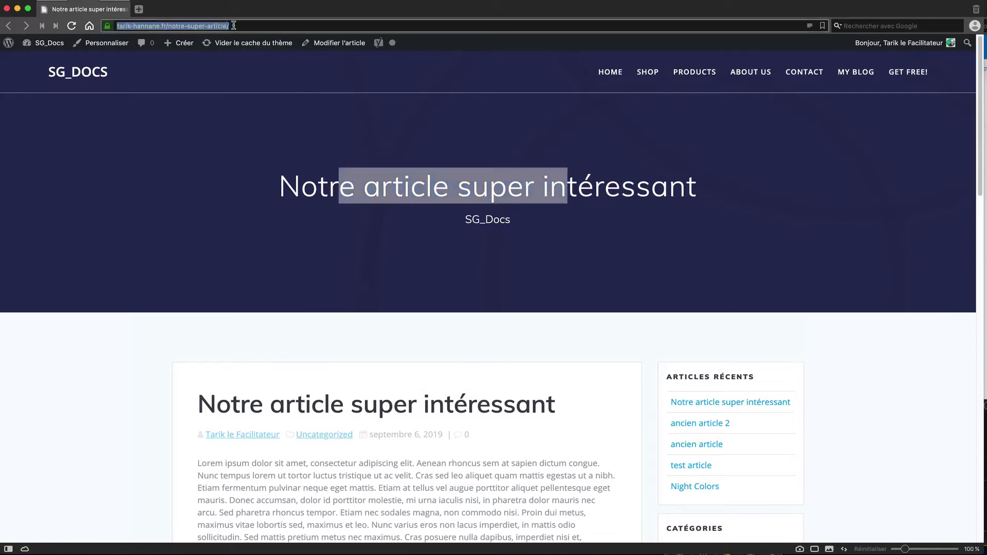
pyautogui.click(235, 26)
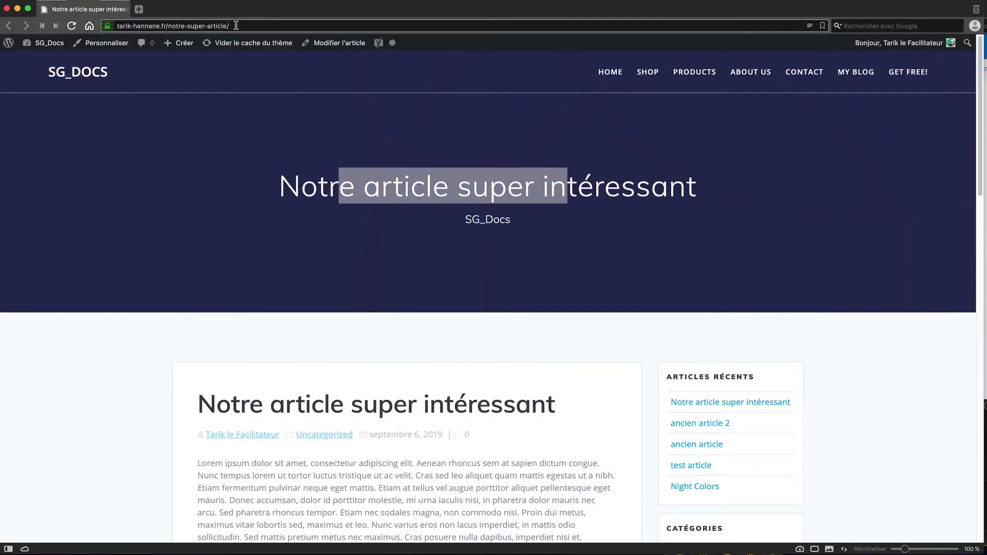
pyautogui.moveTo(89, 9)
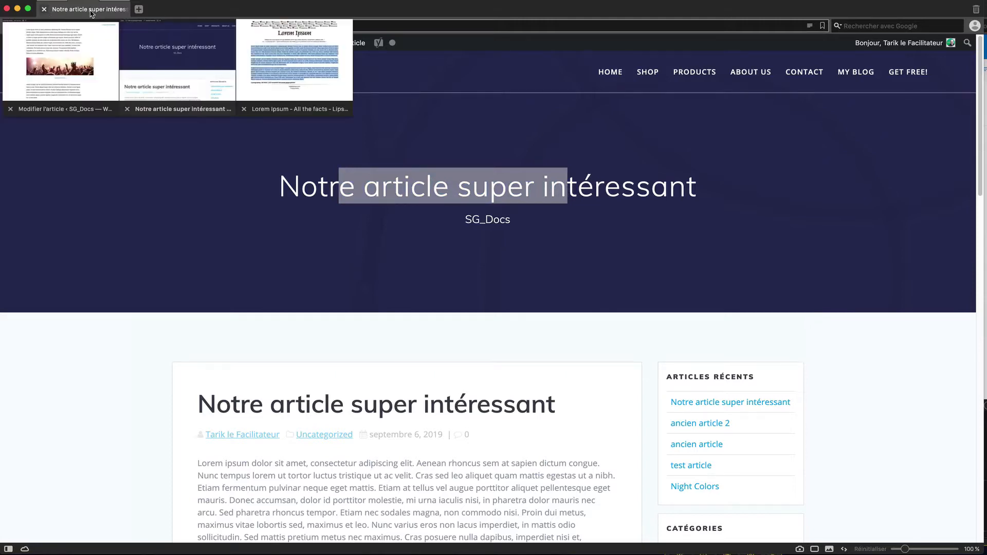
pyautogui.click(85, 48)
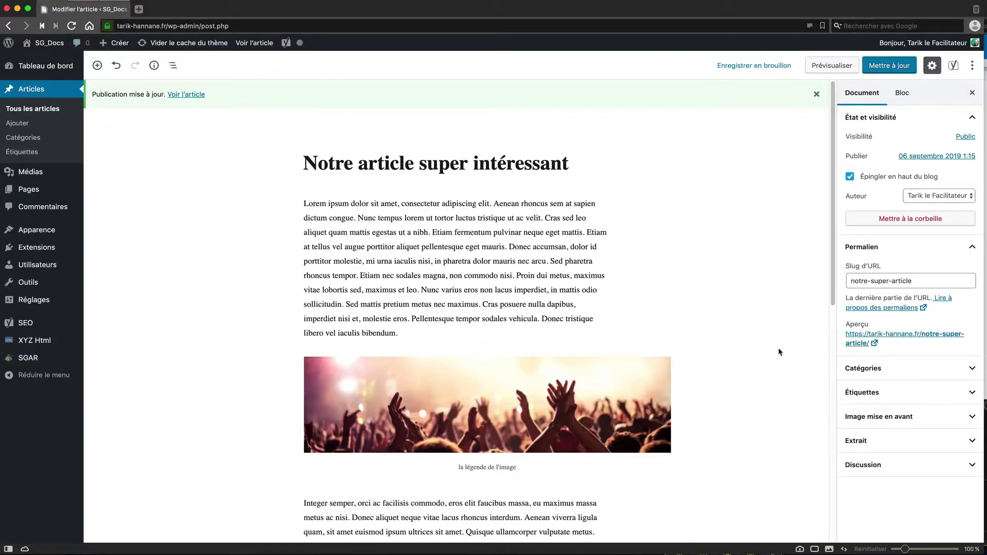
# Step: File the post under the BLOG category instead of Uncategorized
pyautogui.click(971, 368)
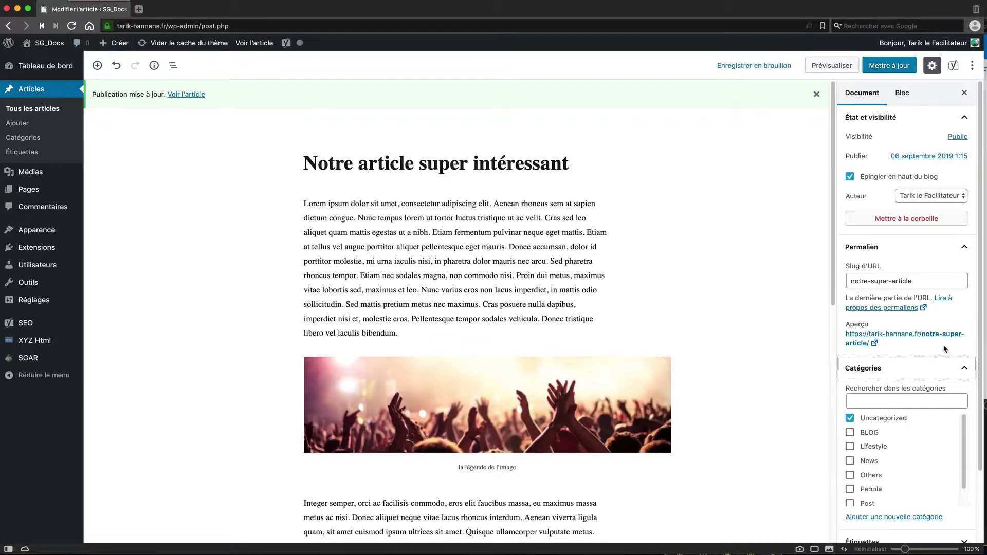
pyautogui.scroll(-3, 940, 360)
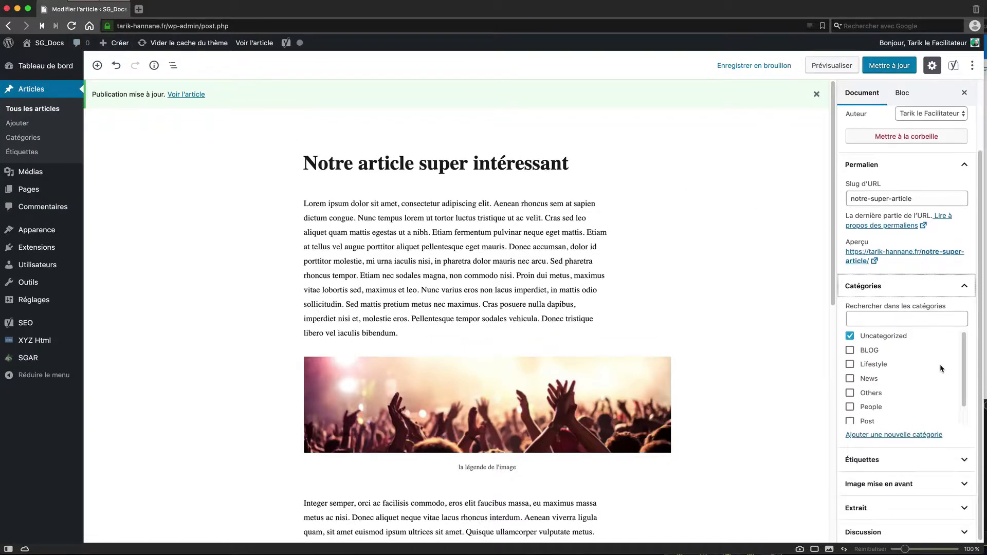
pyautogui.click(850, 350)
pyautogui.click(849, 335)
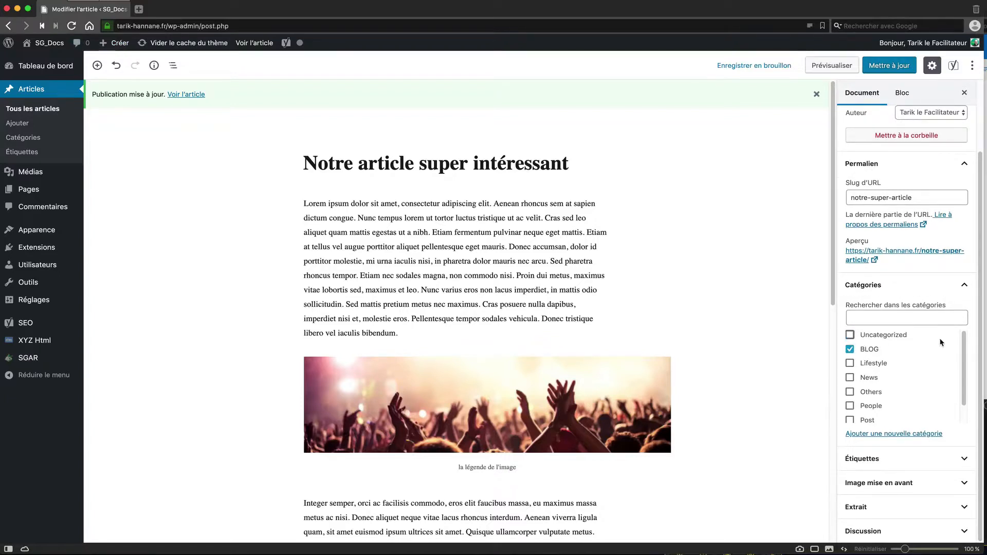
pyautogui.click(962, 284)
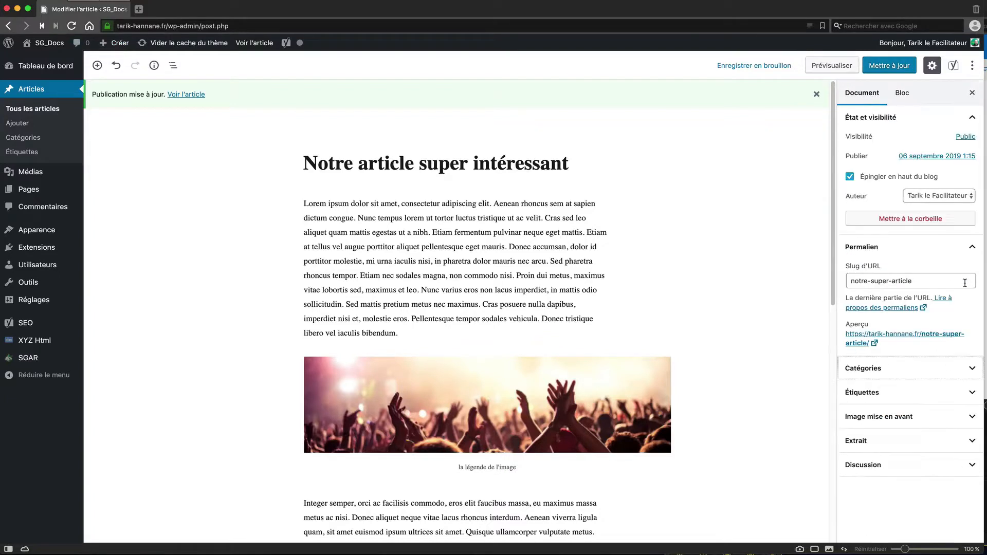
pyautogui.click(970, 392)
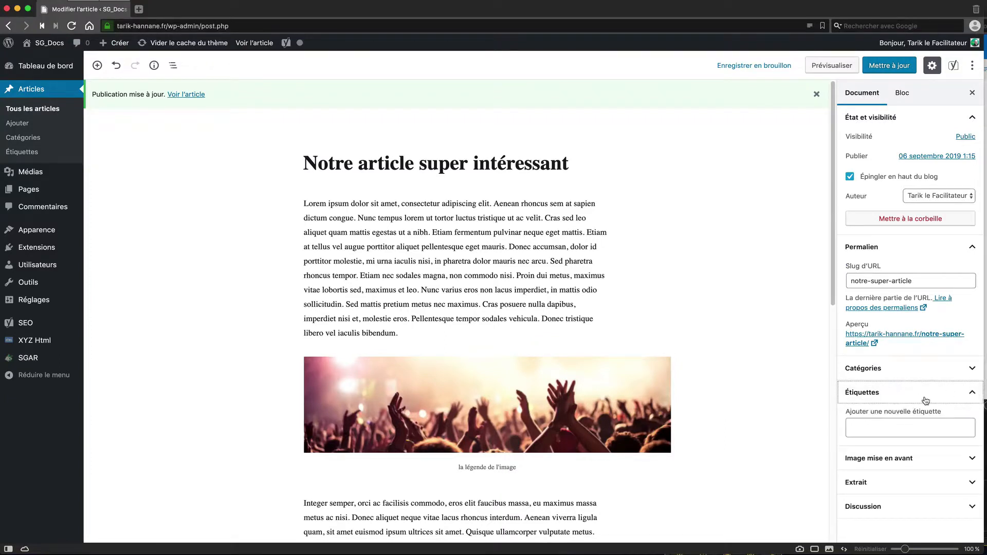
pyautogui.click(970, 392)
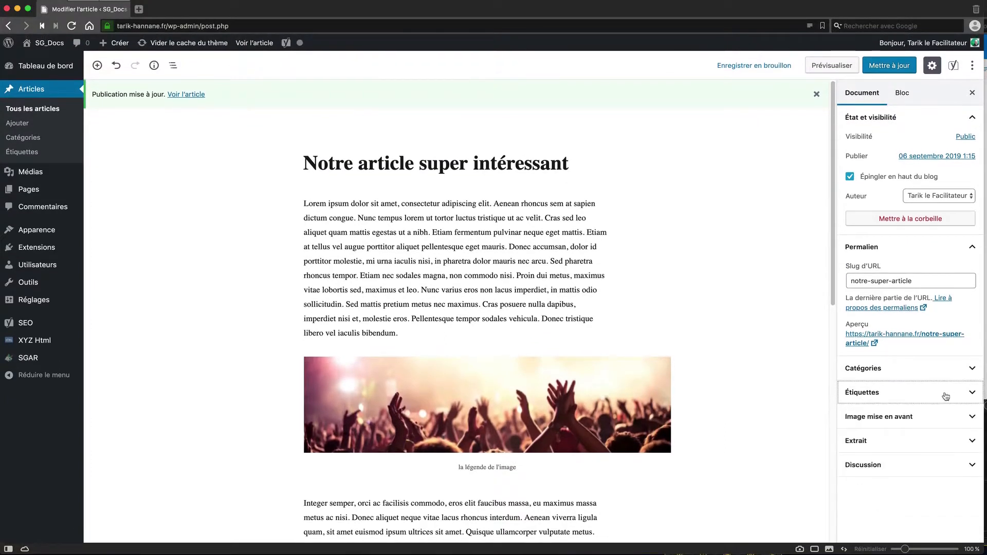
# Step: Set woor.jpg as the featured image and save the post
pyautogui.click(949, 416)
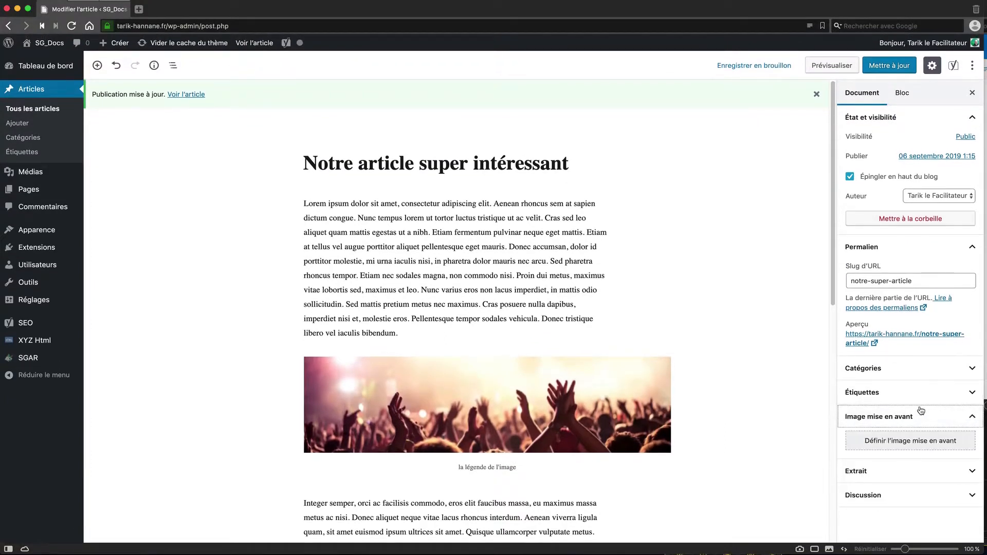
pyautogui.click(912, 438)
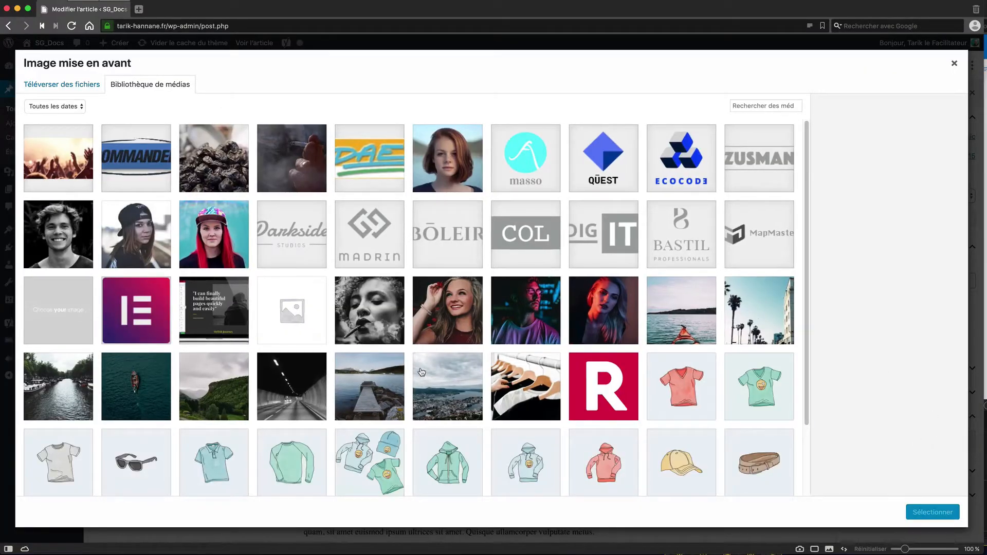
pyautogui.click(450, 384)
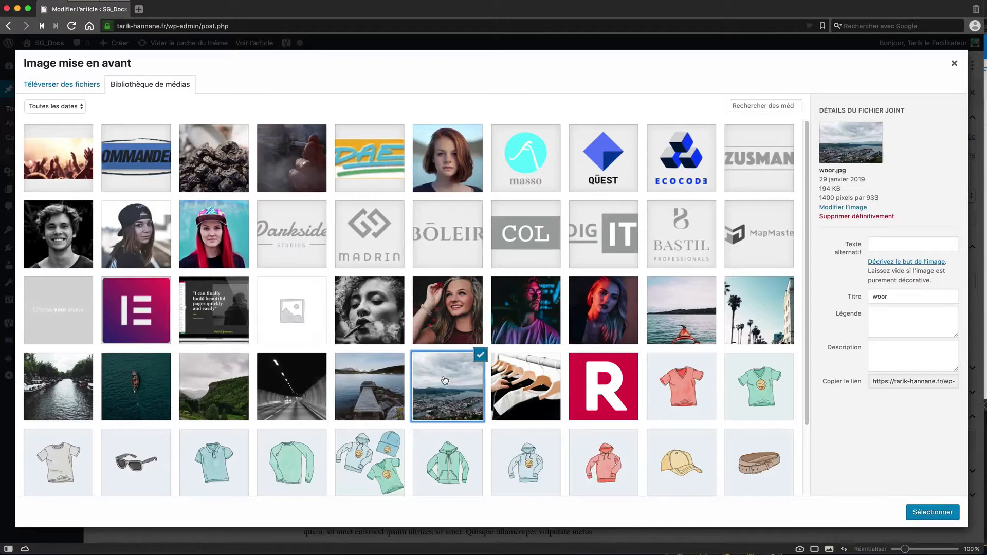
pyautogui.click(933, 512)
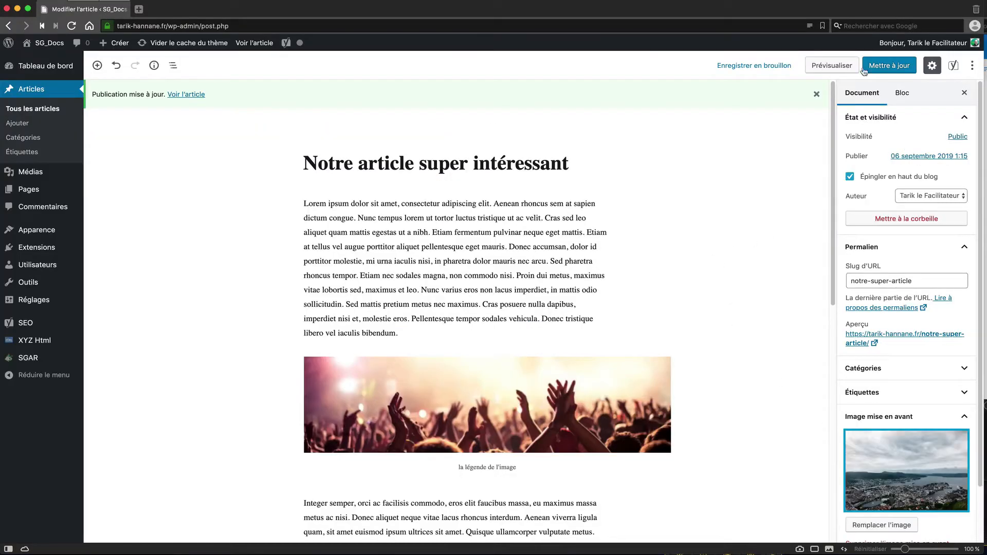
pyautogui.click(864, 71)
pyautogui.moveTo(94, 13)
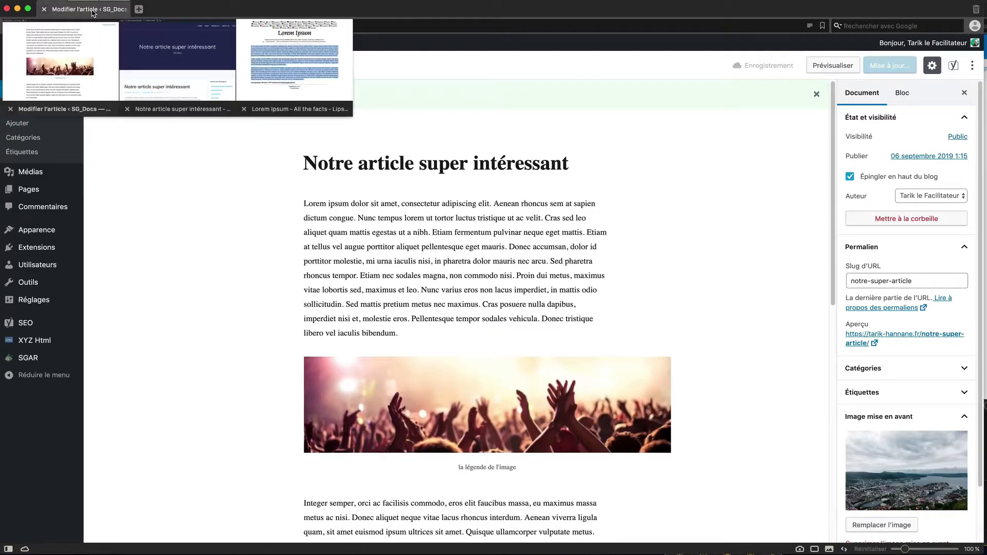
pyautogui.click(198, 72)
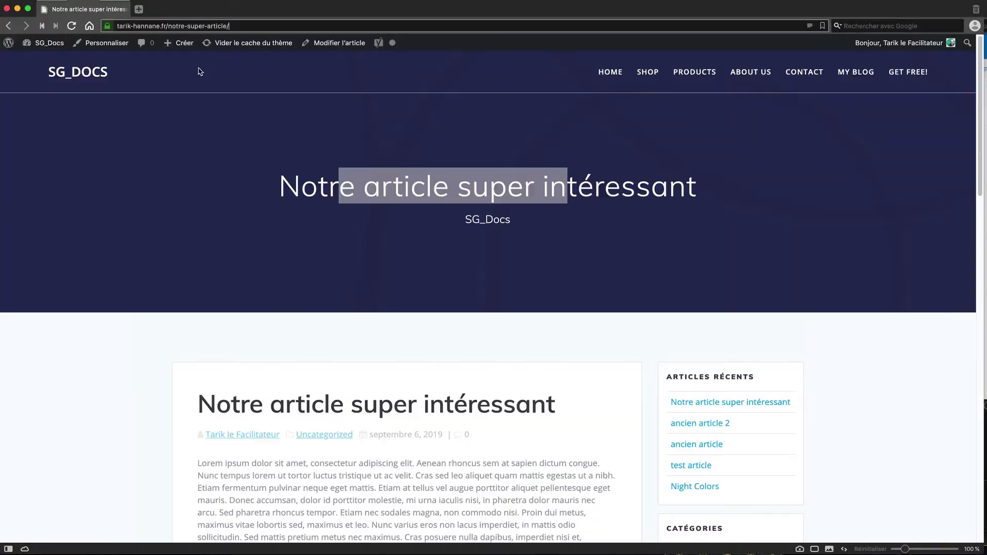
# Step: Reload the live article and scroll through it, now showing the coastal city image and BLOG category
pyautogui.click(72, 26)
pyautogui.scroll(-1, 641, 410)
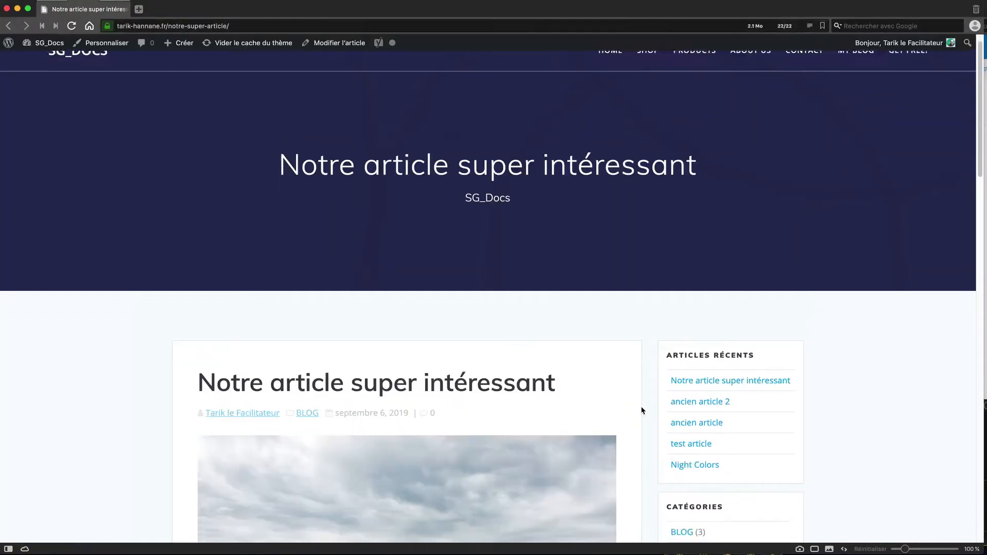
pyautogui.scroll(-5, 641, 410)
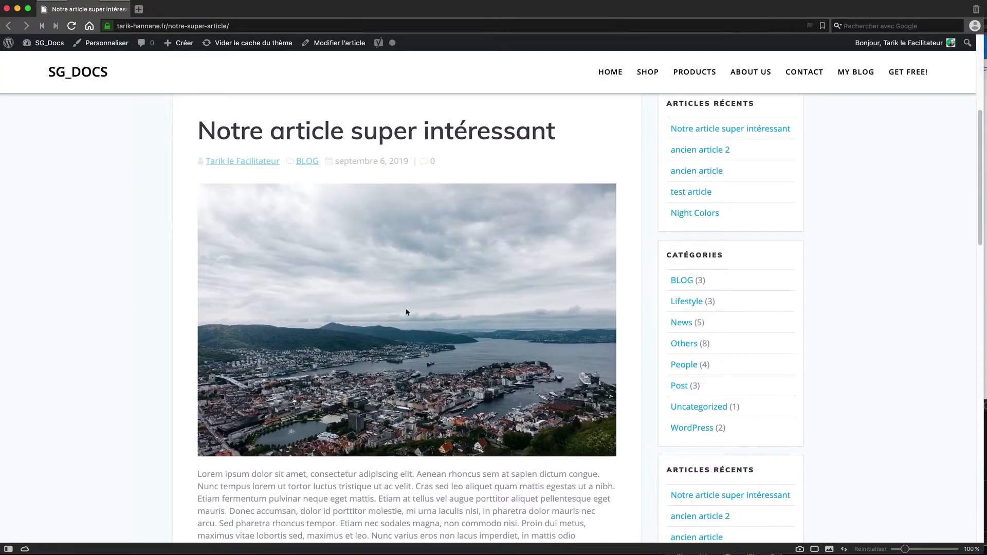
pyautogui.scroll(-5, 596, 399)
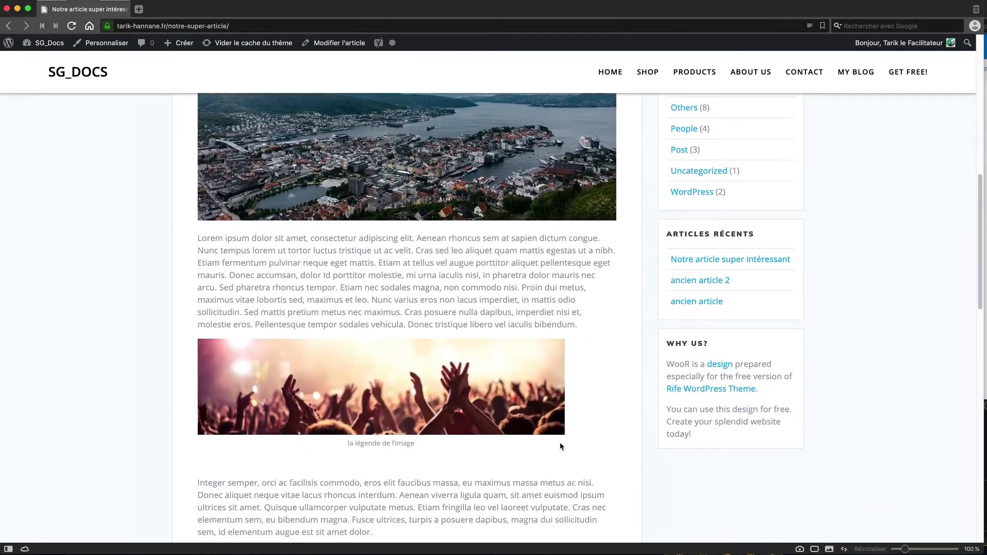
pyautogui.scroll(-5, 584, 455)
pyautogui.scroll(6, 621, 365)
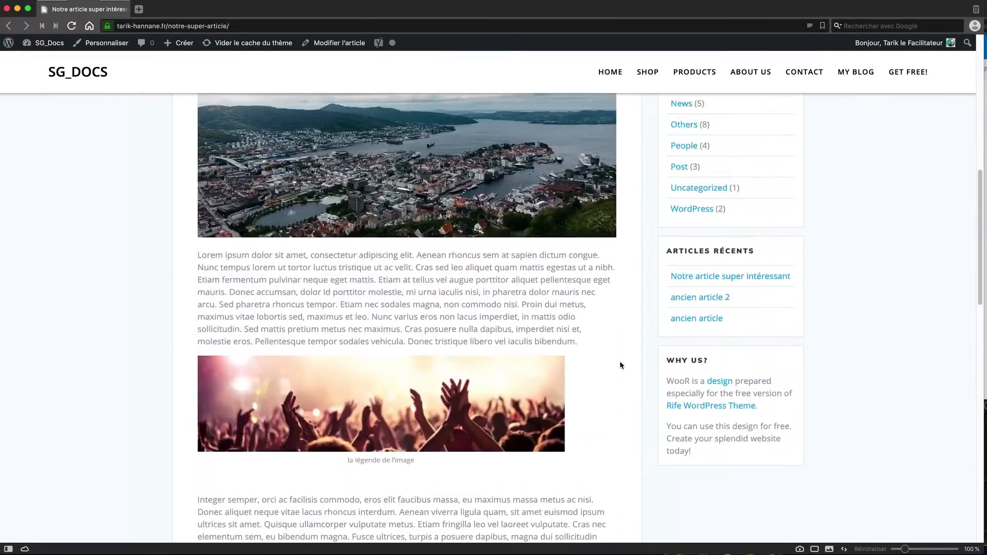
pyautogui.scroll(4, 619, 359)
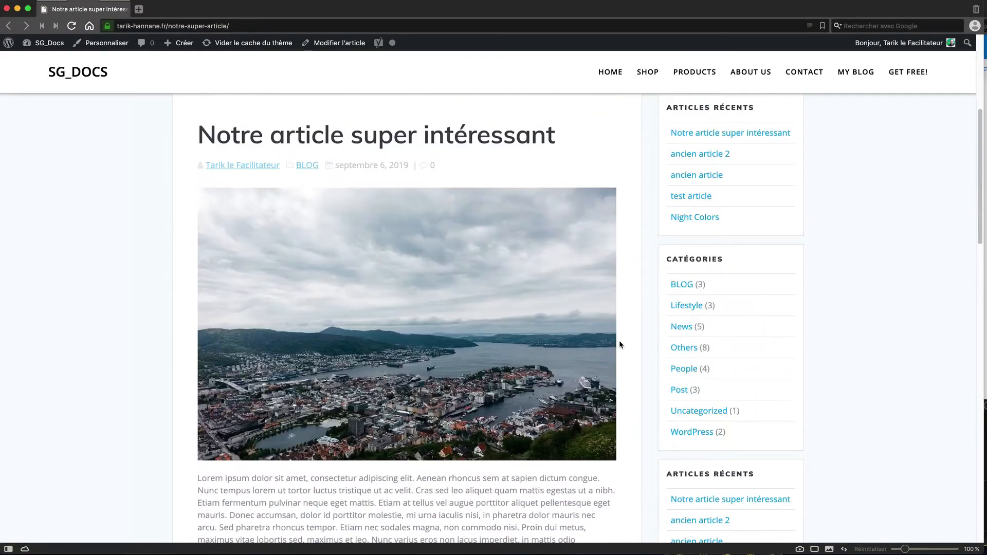
# Step: Open MY BLOG and scroll the archive, with the new article listed above the two older posts
pyautogui.click(849, 76)
pyautogui.scroll(-3, 699, 282)
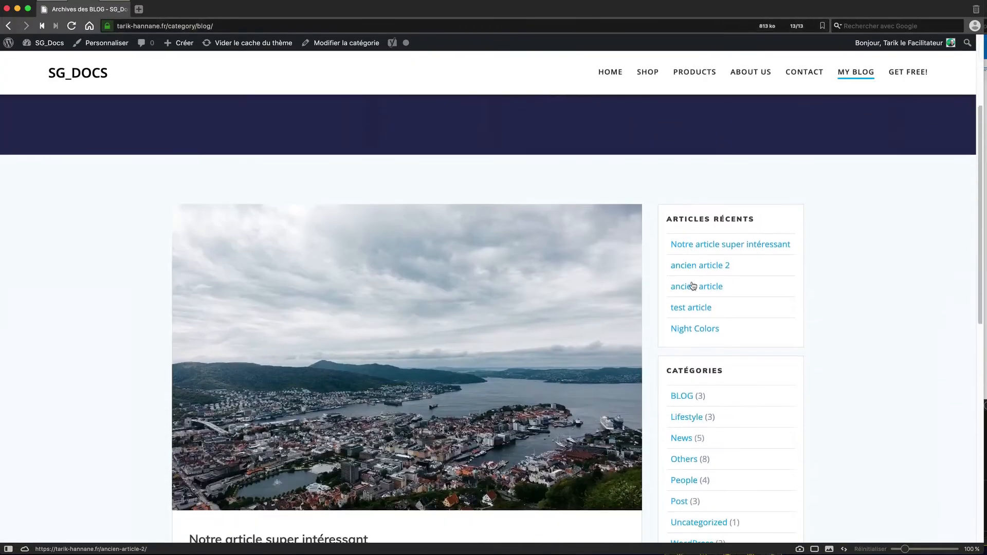
pyautogui.scroll(-3, 693, 285)
pyautogui.scroll(1, 637, 459)
pyautogui.scroll(-1, 637, 459)
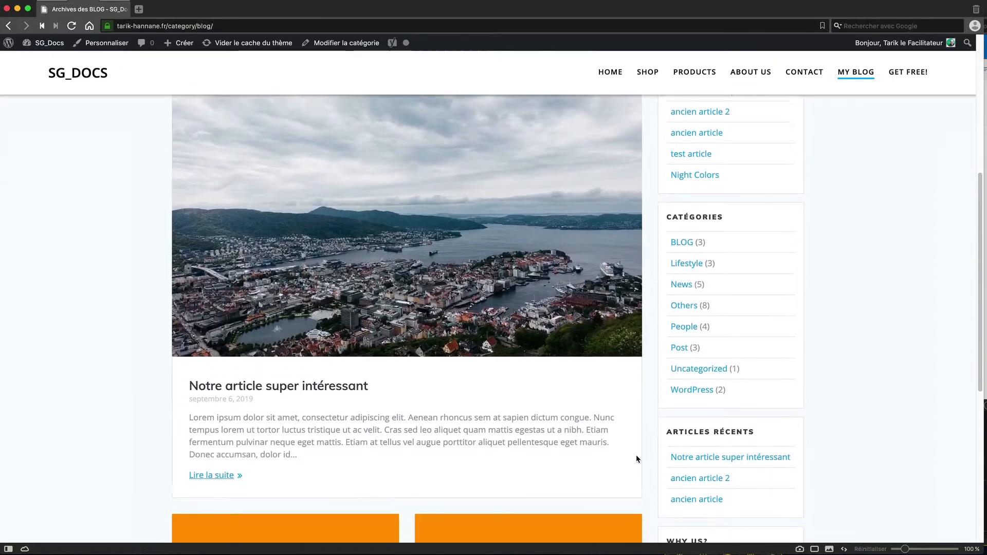
pyautogui.scroll(-2, 637, 459)
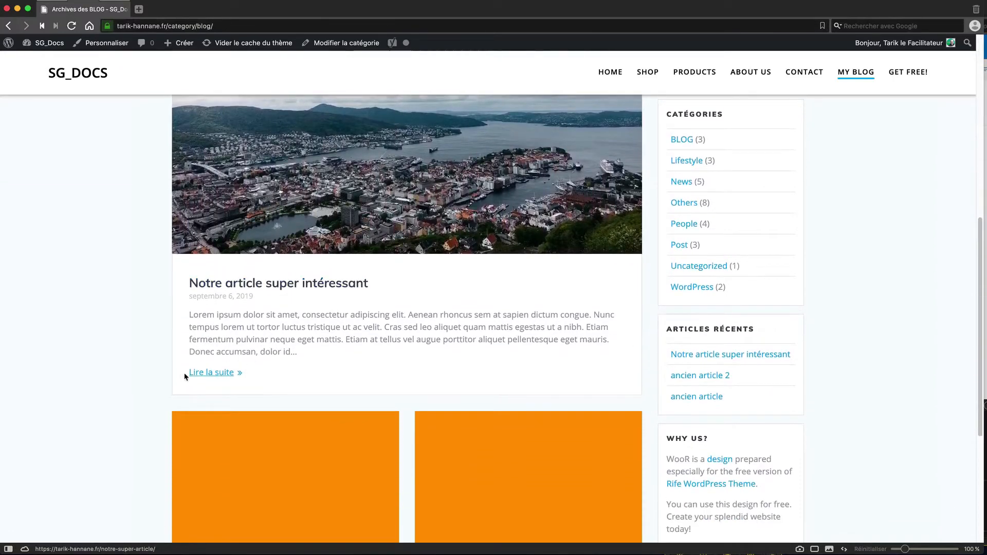
pyautogui.scroll(-3, 411, 417)
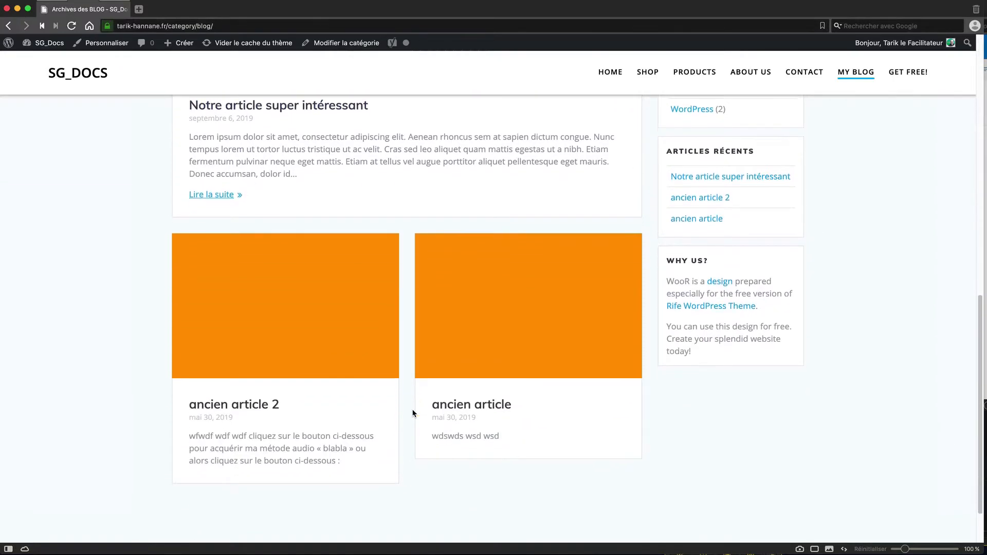
pyautogui.scroll(1, 413, 412)
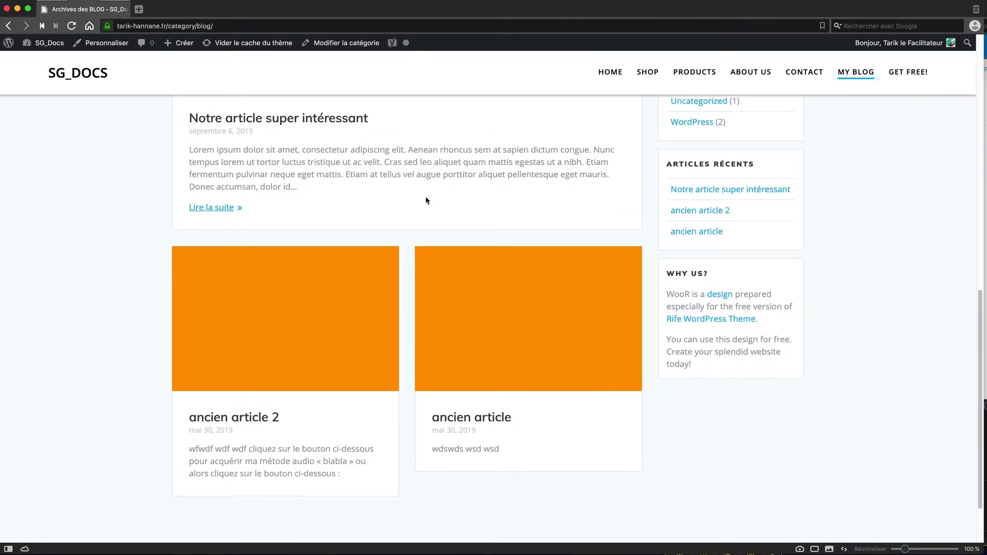
pyautogui.scroll(4, 425, 196)
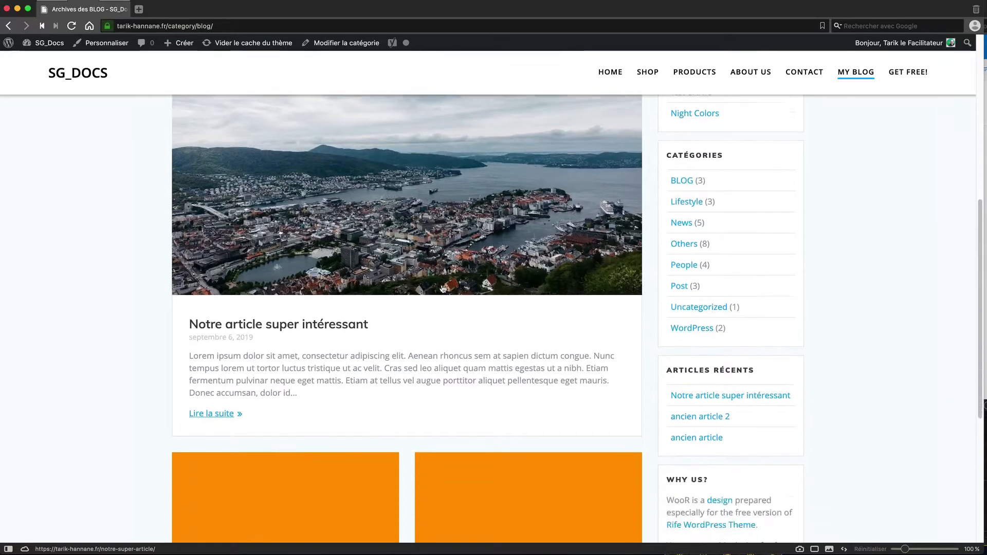
pyautogui.scroll(-2, 442, 285)
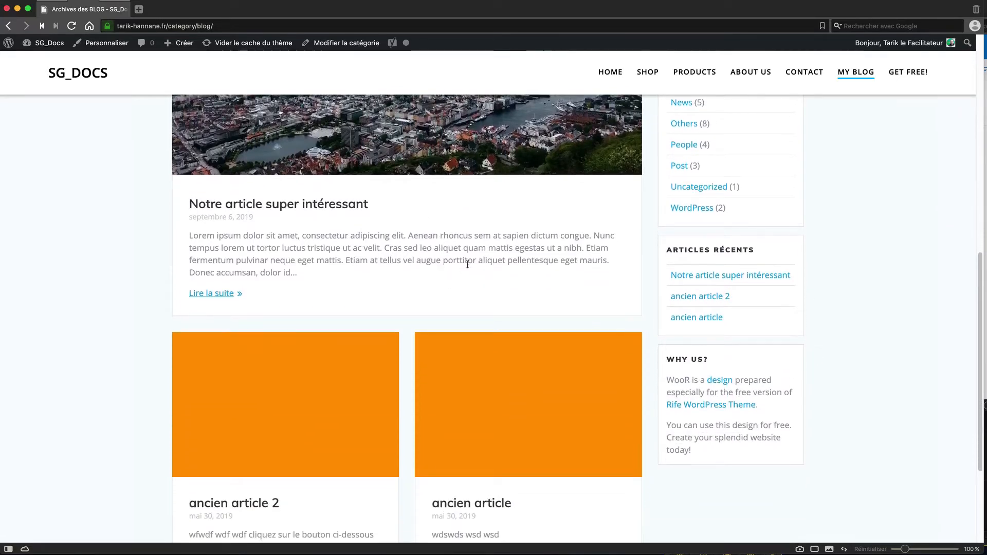
pyautogui.scroll(-3, 411, 369)
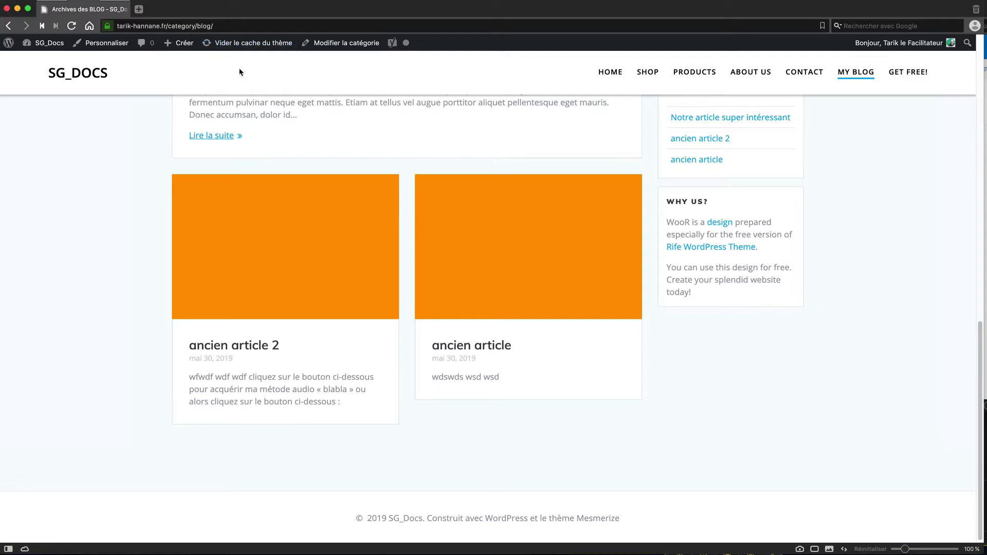
# Step: In the editor, collapse État et visibilité, Permalien and Image mise en avant, then expand Extrait
pyautogui.moveTo(100, 15)
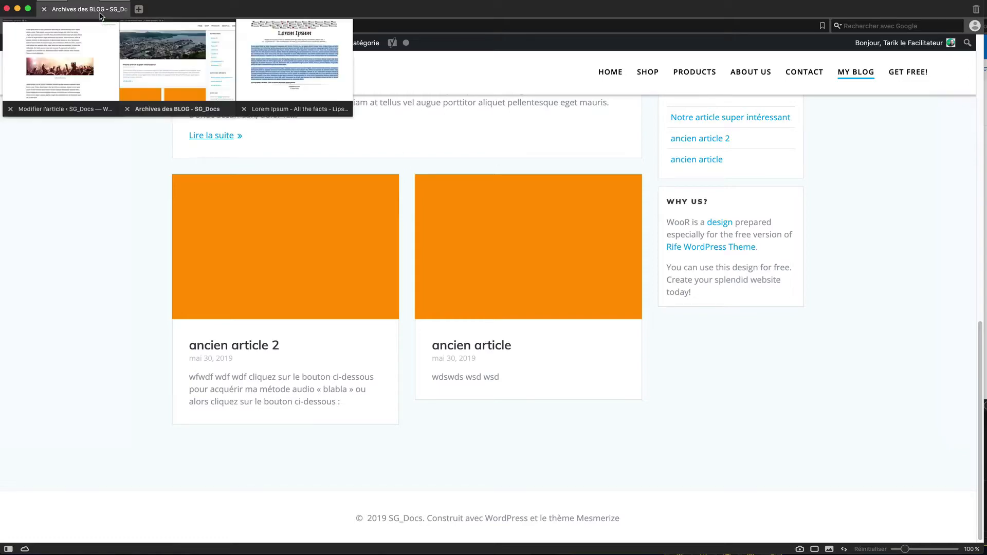
pyautogui.click(74, 58)
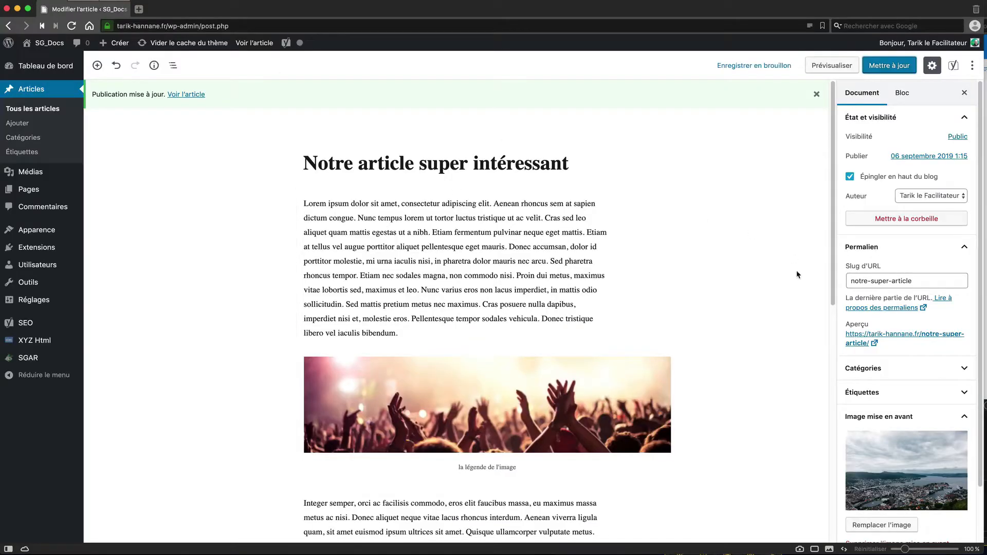
pyautogui.click(962, 116)
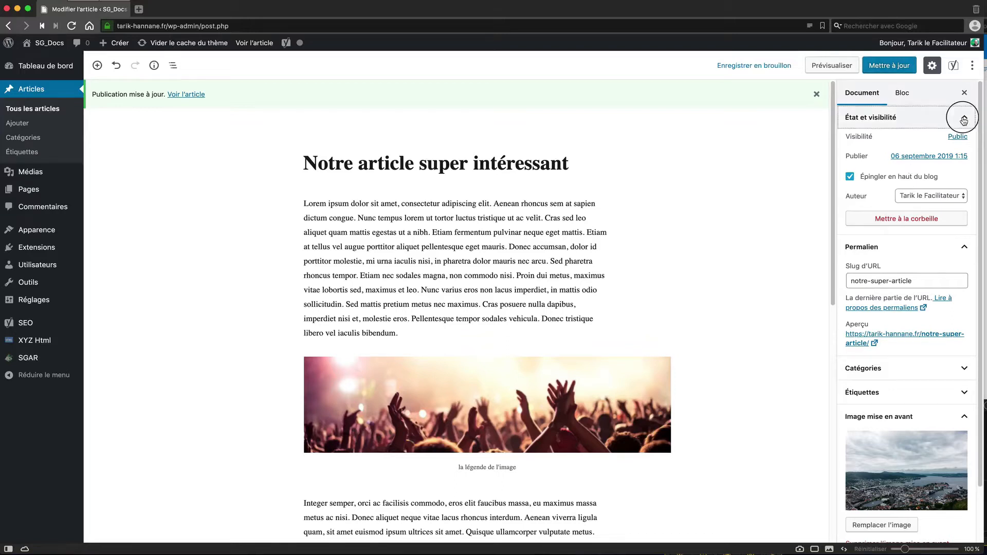
pyautogui.click(969, 144)
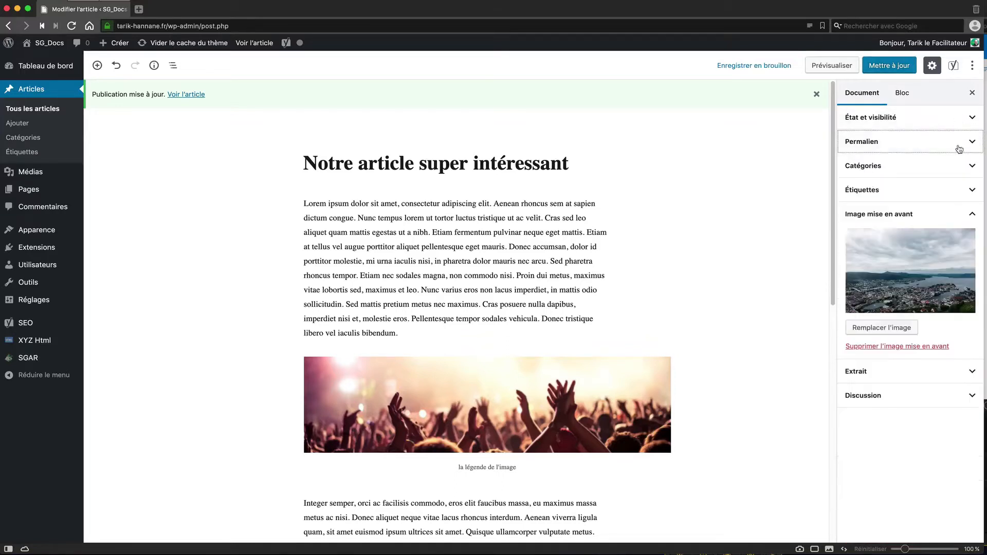
pyautogui.click(974, 216)
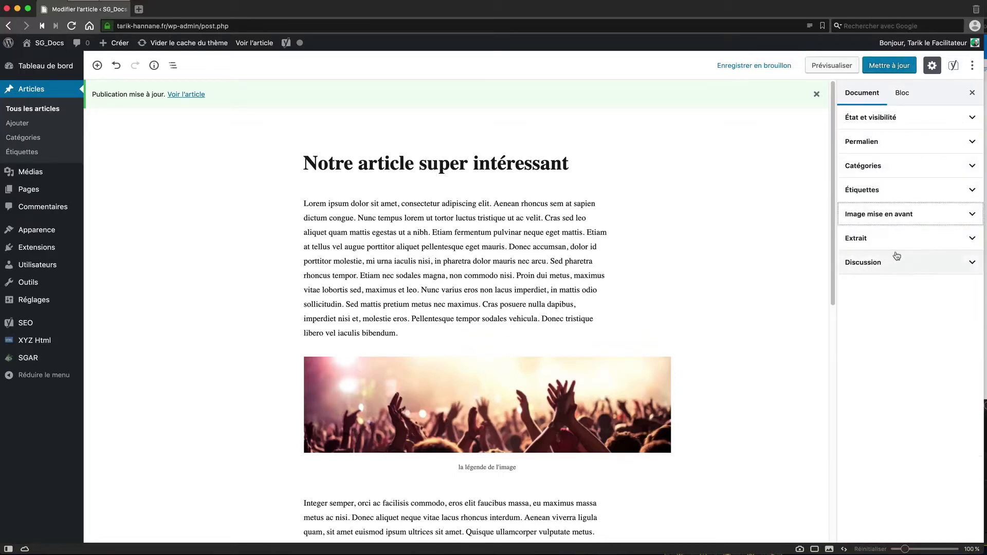
pyautogui.click(962, 240)
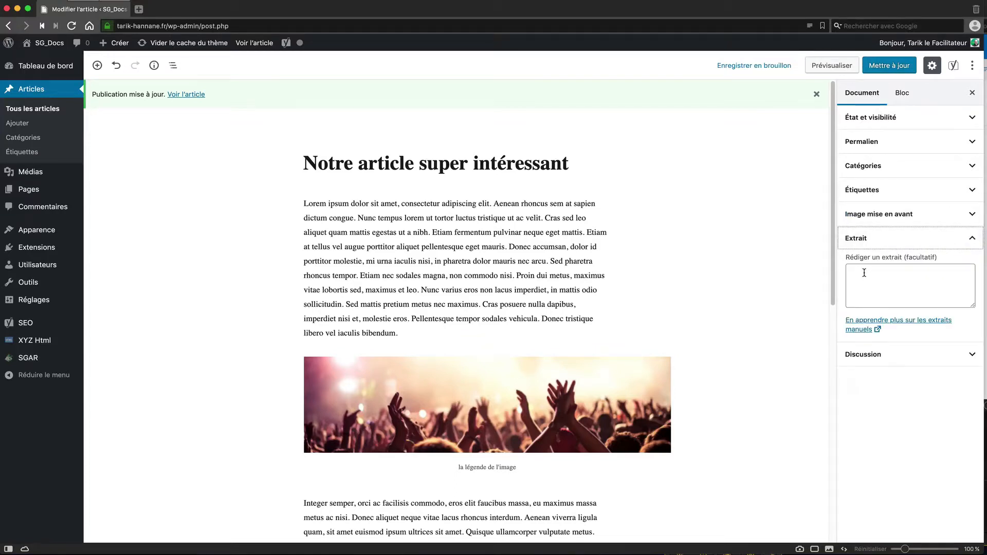
# Step: On the BLOG archive, highlight the start of the article's automatic Lorem ipsum excerpt
pyautogui.moveTo(78, 14)
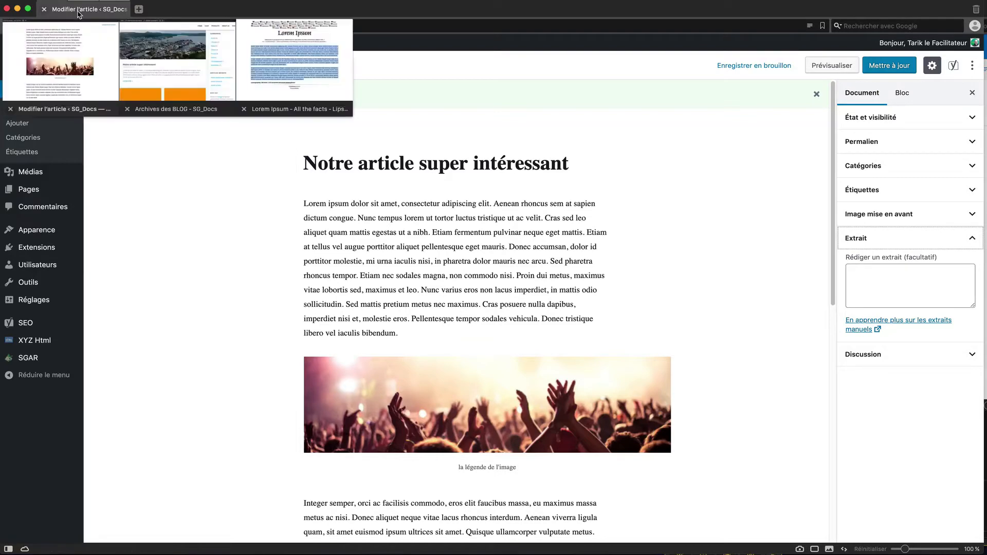
pyautogui.click(165, 56)
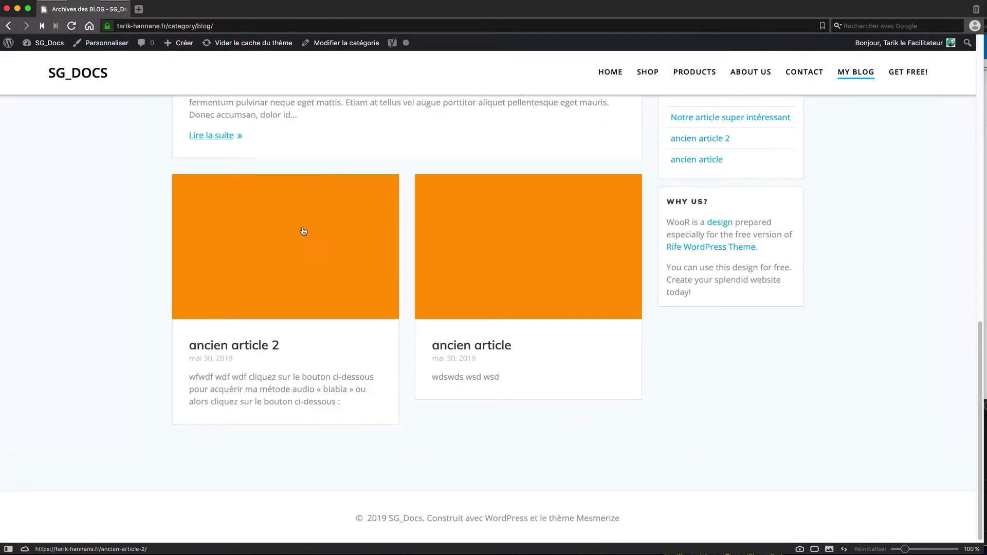
pyautogui.scroll(4, 272, 131)
pyautogui.moveTo(306, 312); pyautogui.dragTo(182, 273)
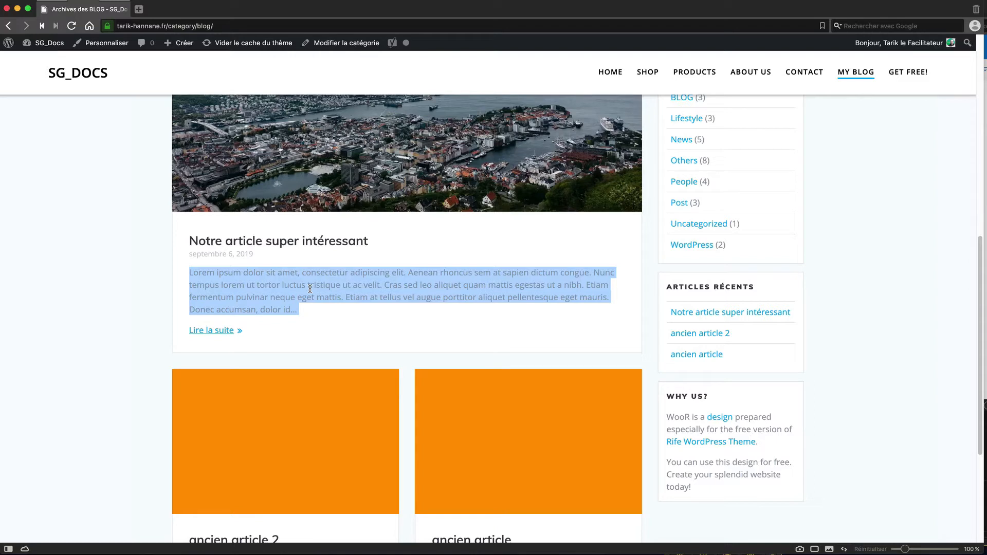
pyautogui.click(384, 285)
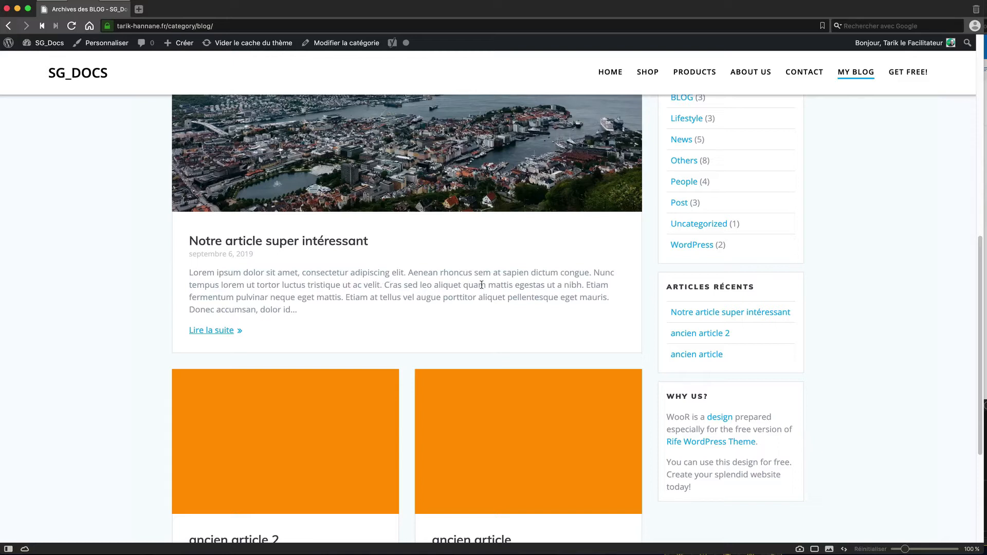
pyautogui.moveTo(512, 286); pyautogui.dragTo(185, 273)
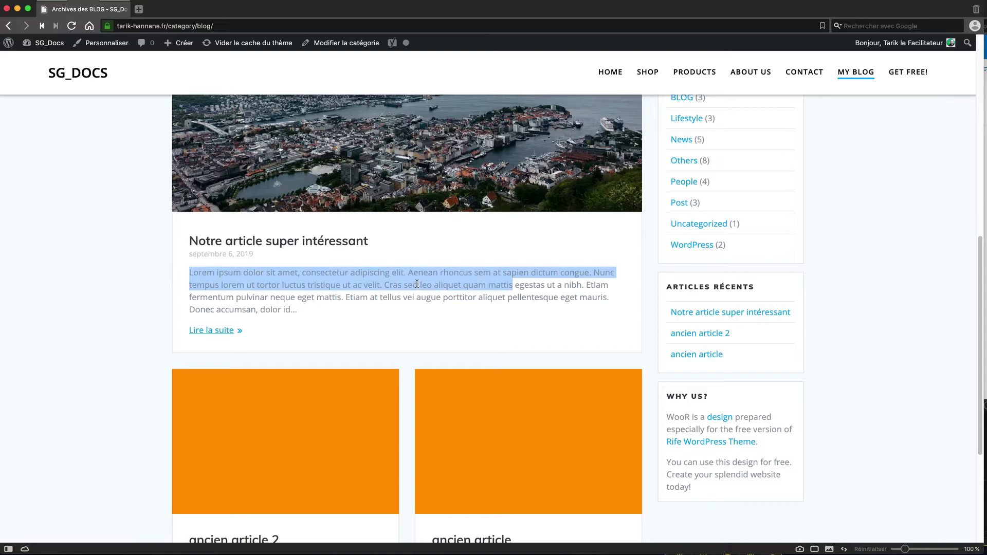
# Step: Search Google for 'maison en provence' in a new tab
pyautogui.click(139, 10)
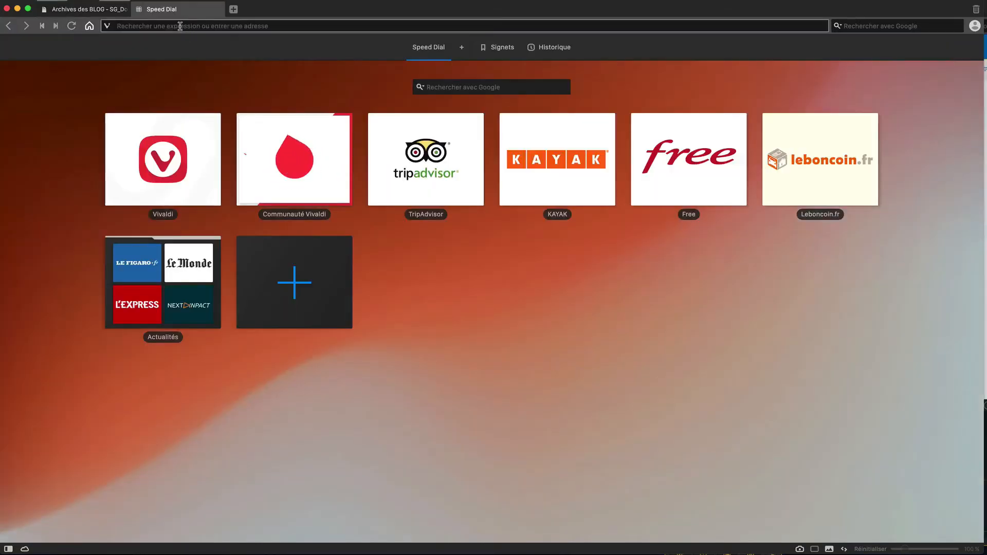
pyautogui.write('maiso')
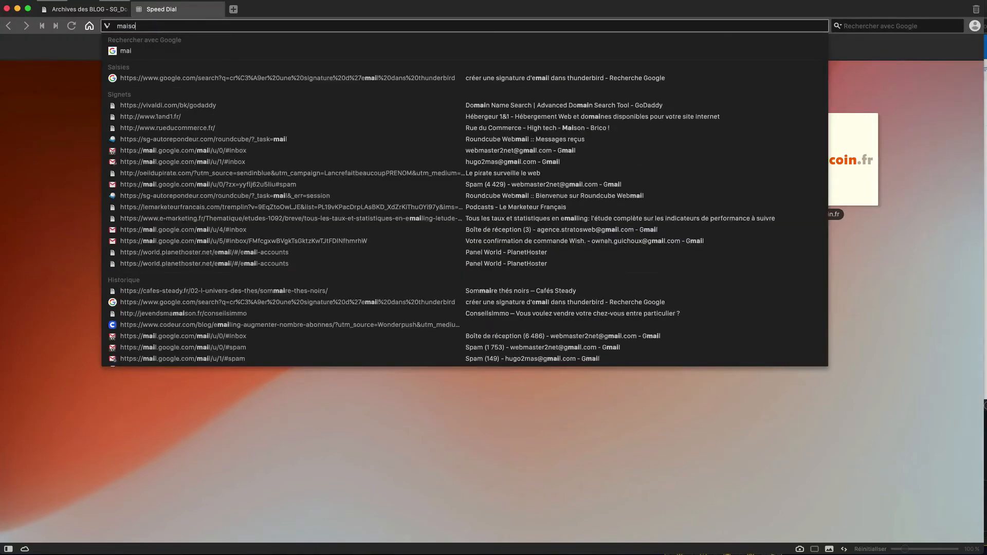
pyautogui.write('n en pro')
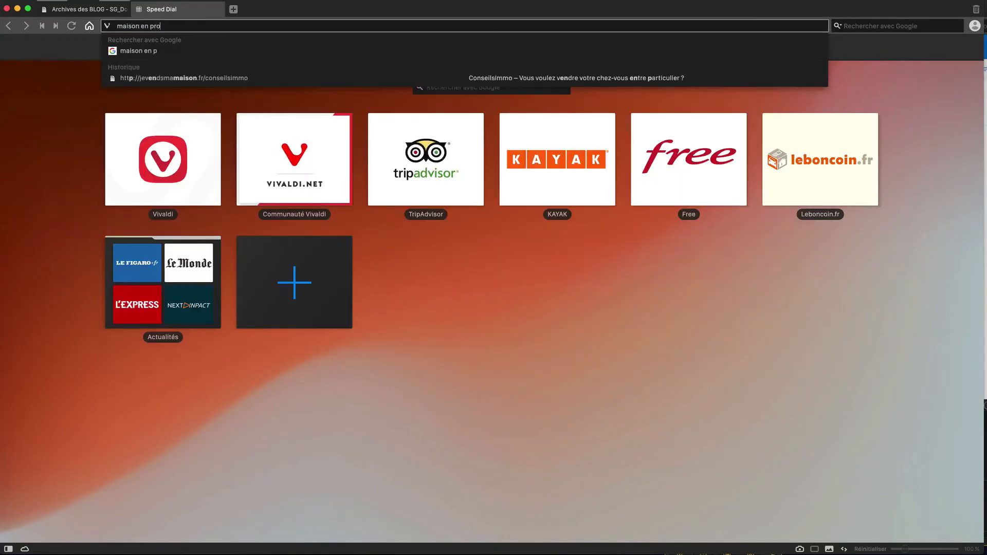
pyautogui.write('vence')
pyautogui.press('Return')
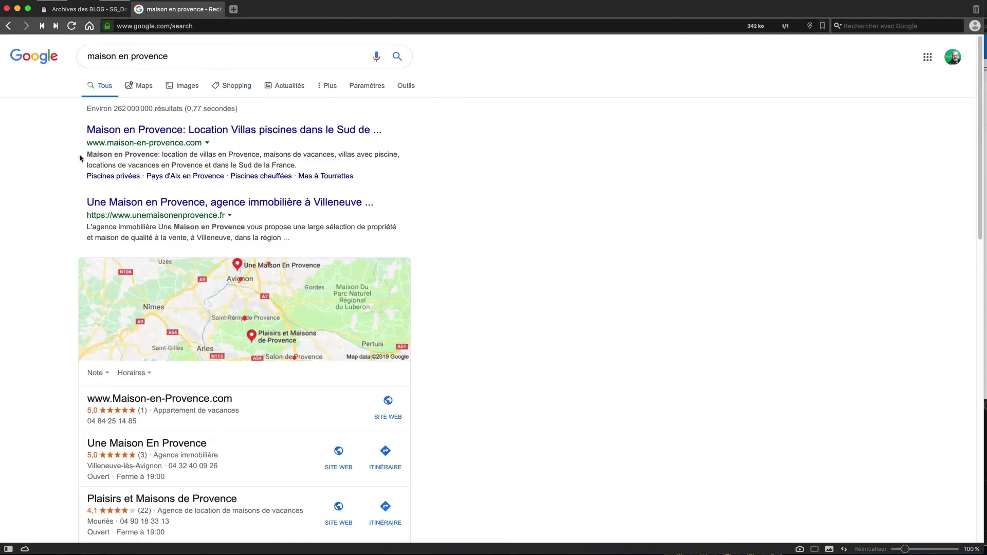
# Step: Highlight the pap.fr and seloger result descriptions, then close the tab and return to the editor
pyautogui.moveTo(87, 154); pyautogui.dragTo(297, 167)
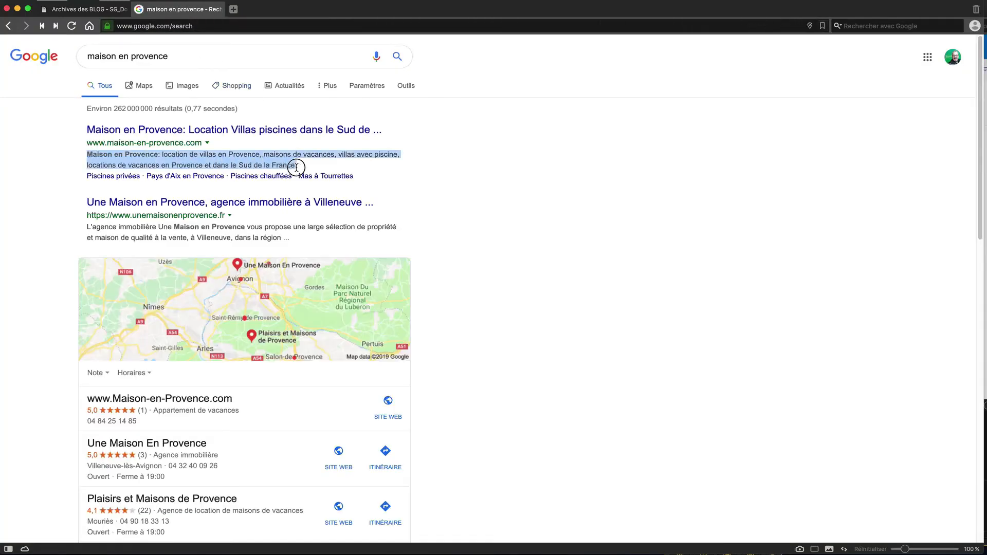
pyautogui.scroll(-7, 470, 234)
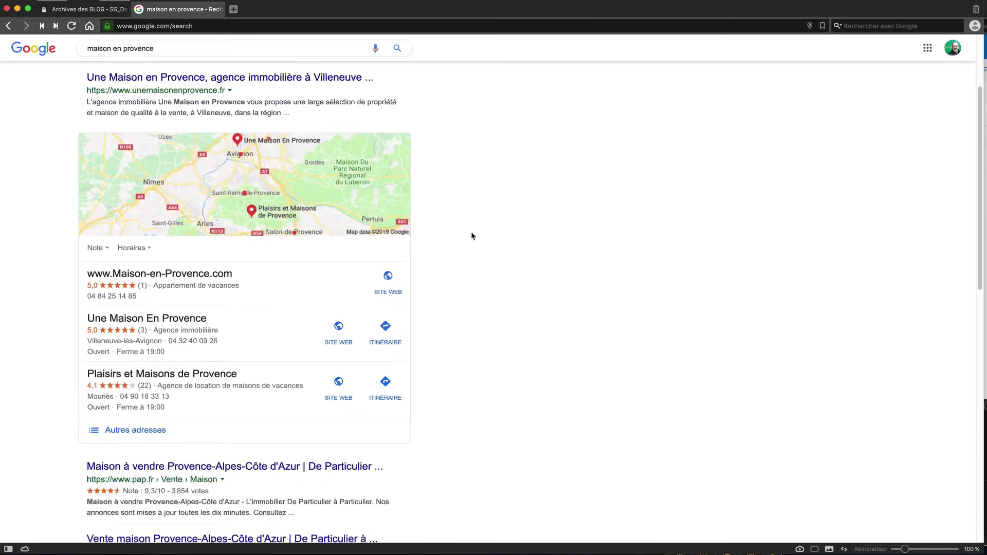
pyautogui.scroll(-3, 467, 236)
pyautogui.moveTo(308, 186); pyautogui.dragTo(86, 169)
pyautogui.moveTo(294, 253); pyautogui.dragTo(136, 241)
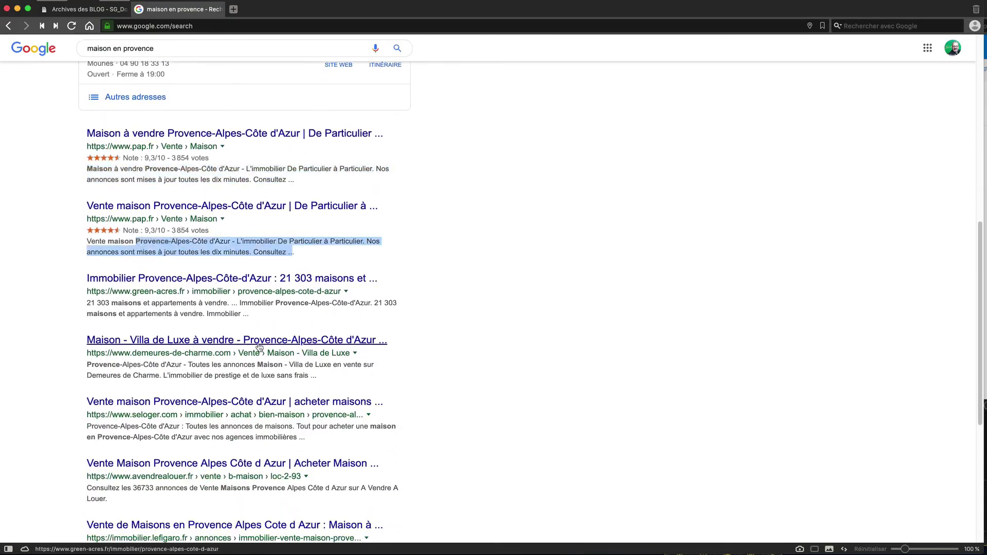
pyautogui.moveTo(317, 382); pyautogui.dragTo(228, 363)
pyautogui.moveTo(308, 440); pyautogui.dragTo(101, 428)
pyautogui.click(72, 409)
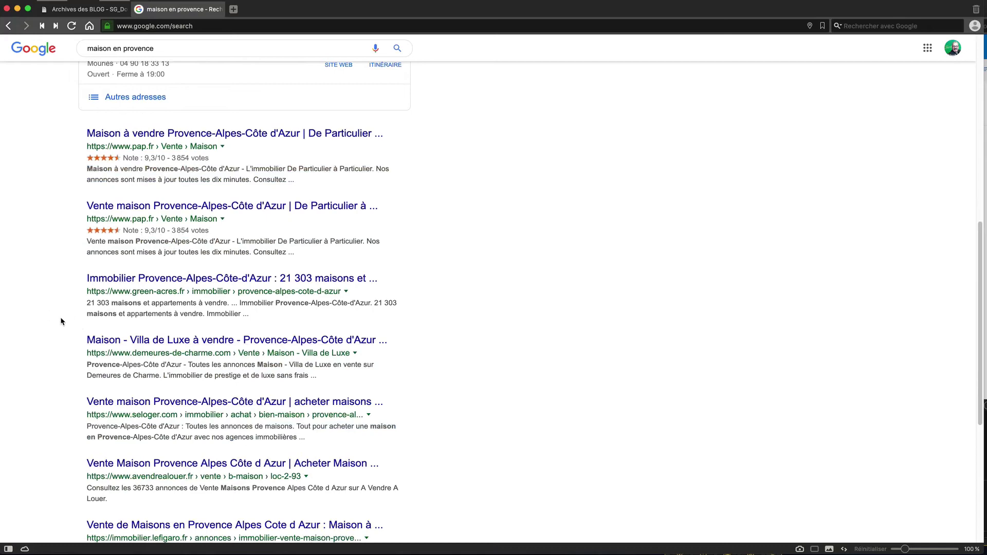
pyautogui.scroll(10, 60, 321)
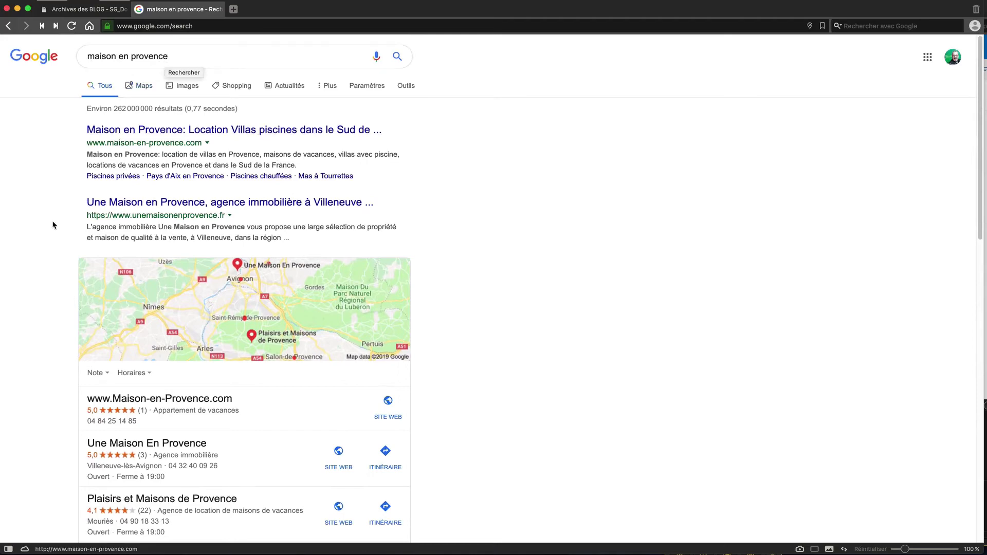
pyautogui.scroll(-5, 65, 279)
pyautogui.scroll(-4, 64, 282)
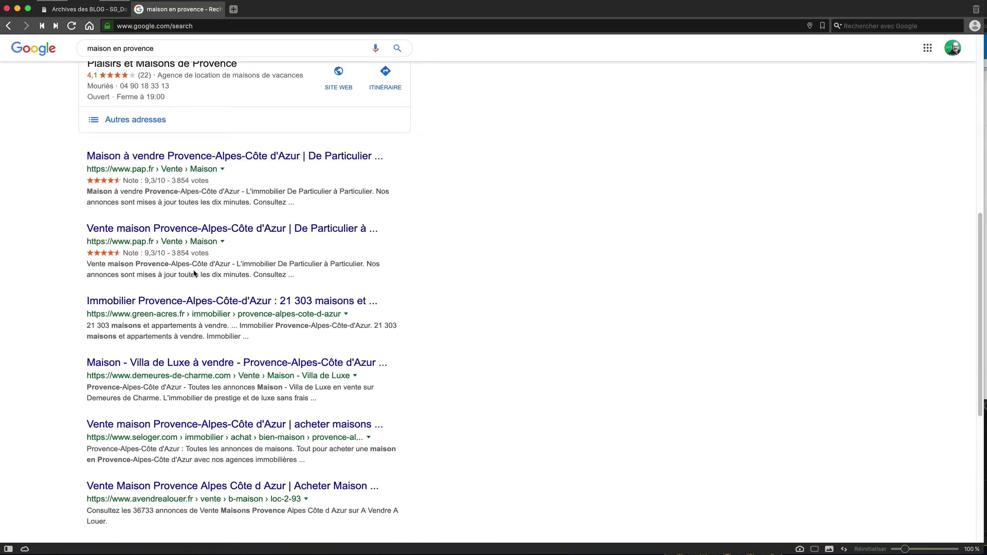
pyautogui.moveTo(168, 265); pyautogui.dragTo(206, 275)
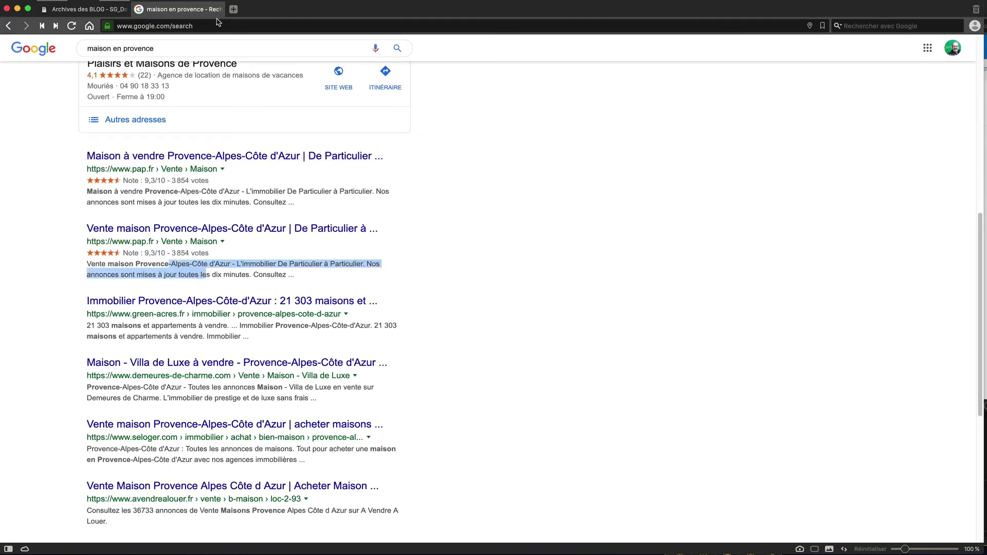
pyautogui.click(138, 10)
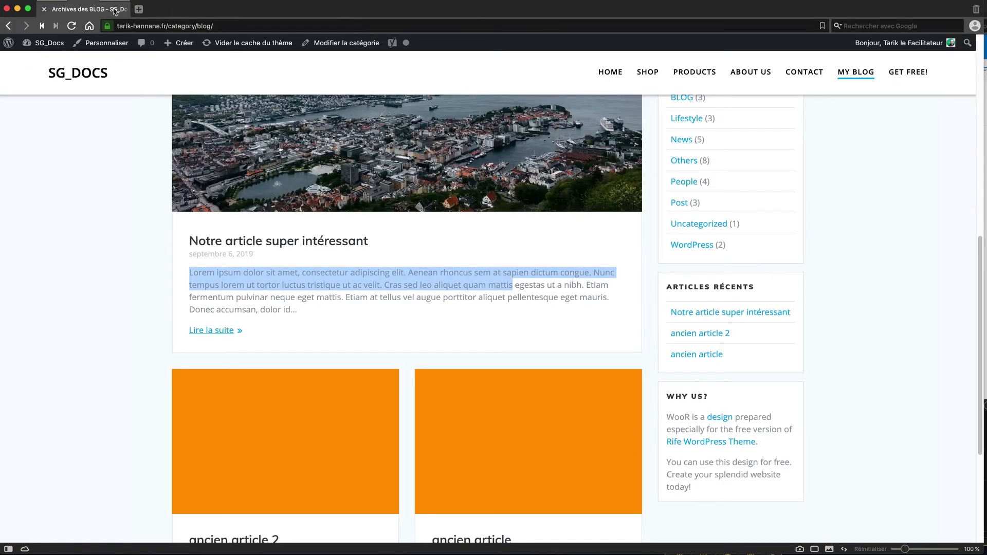
pyautogui.click(66, 66)
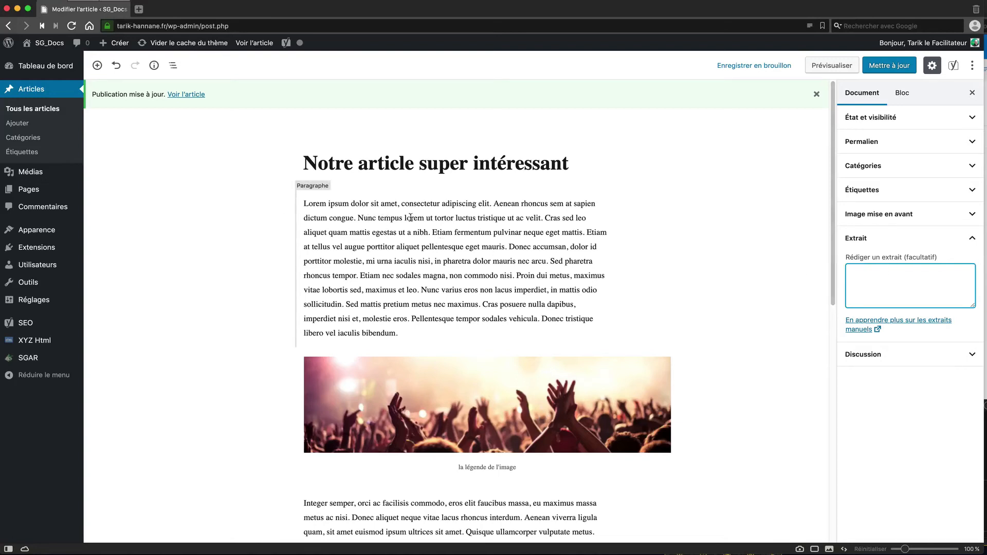
# Step: Expand the Discussion panel, showing comments and pingbacks/trackbacks allowed, and compare the Bloc and Document tabs
pyautogui.moveTo(419, 218); pyautogui.dragTo(315, 203)
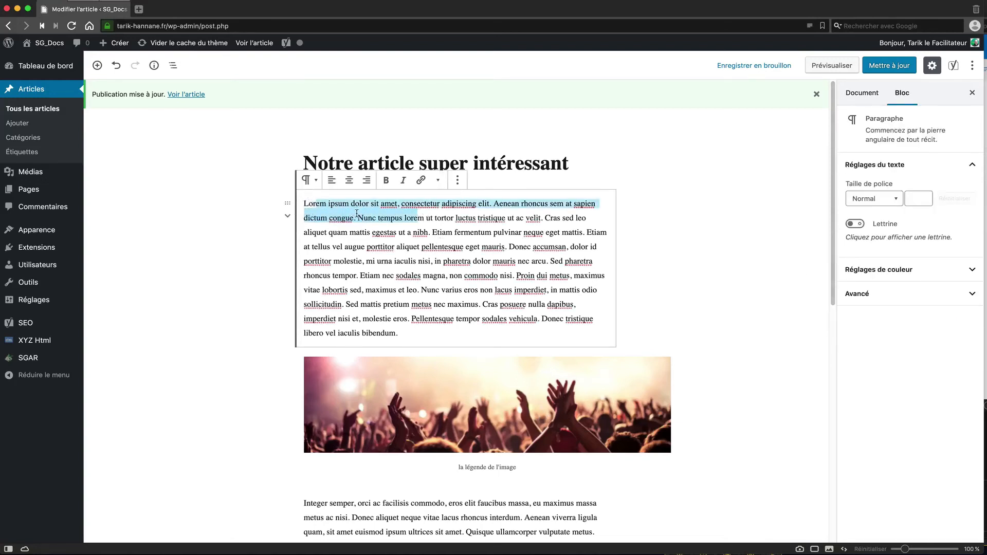
pyautogui.click(739, 274)
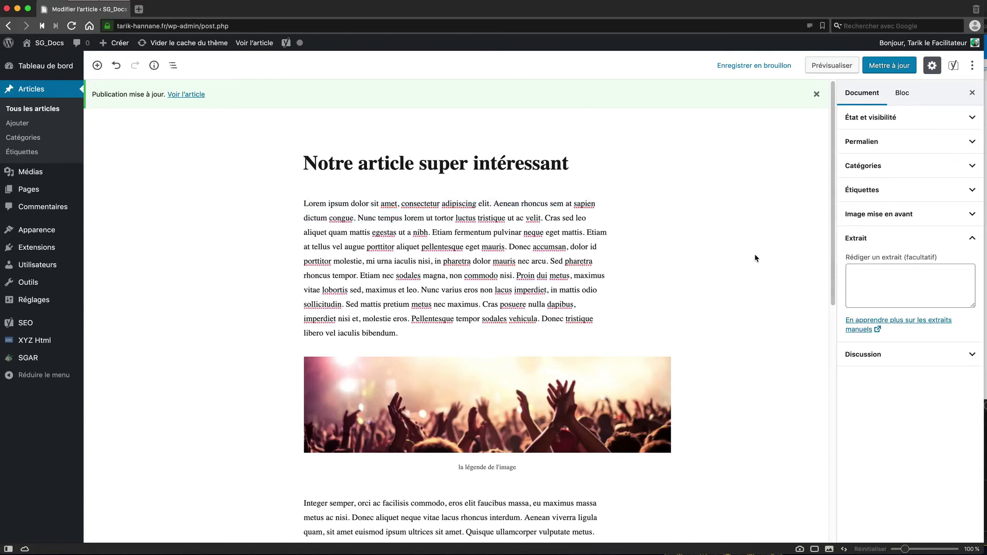
pyautogui.click(947, 360)
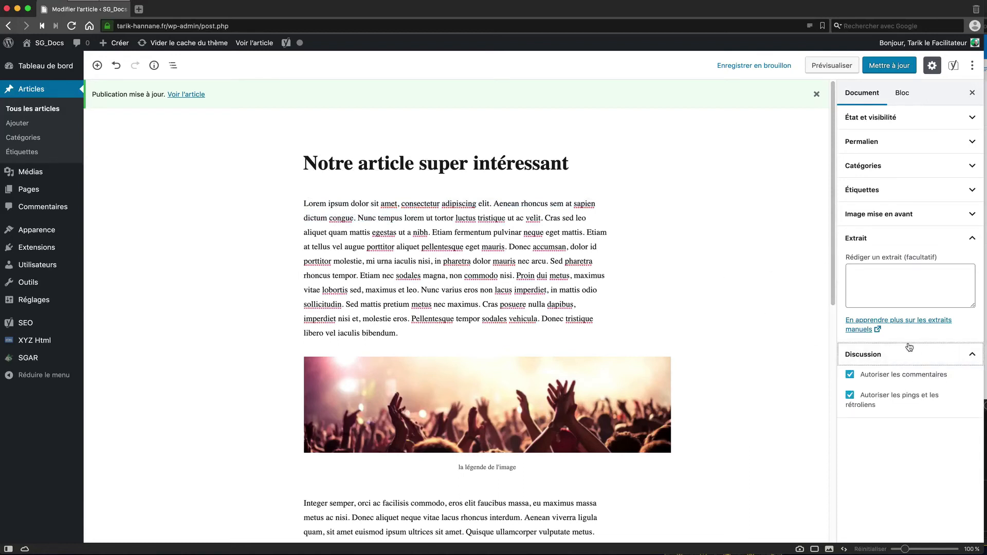
pyautogui.scroll(-5, 754, 331)
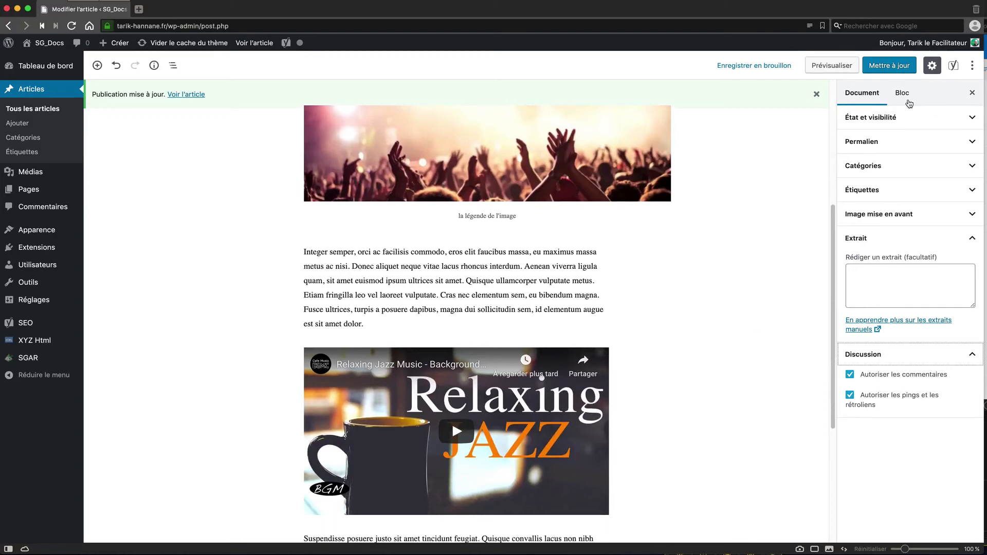
pyautogui.click(903, 94)
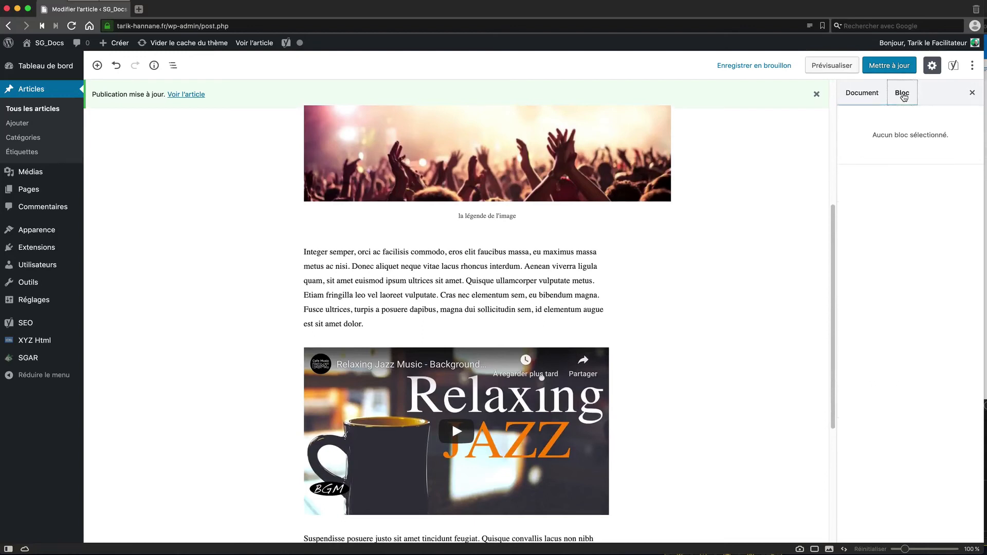
pyautogui.click(862, 93)
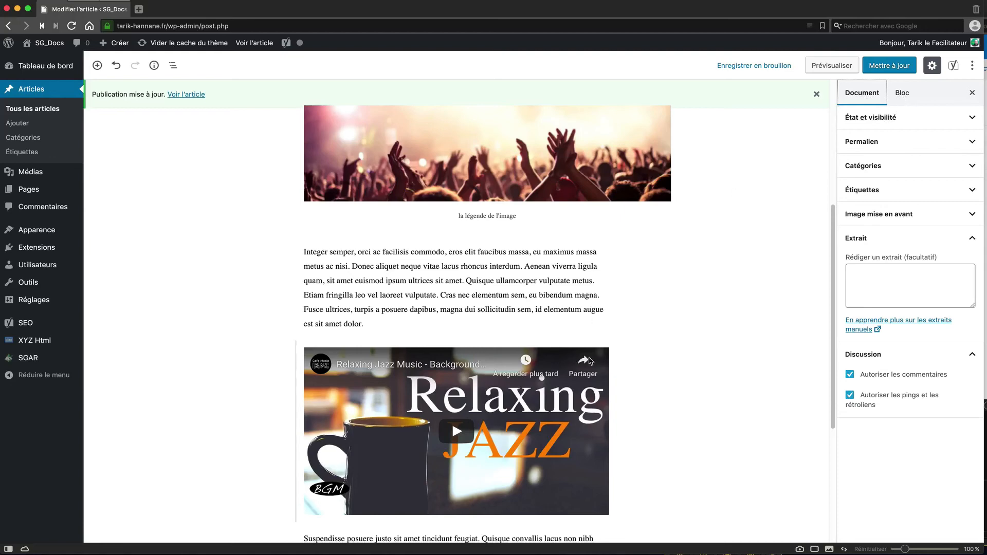
pyautogui.click(602, 0)
pyautogui.click(631, 4)
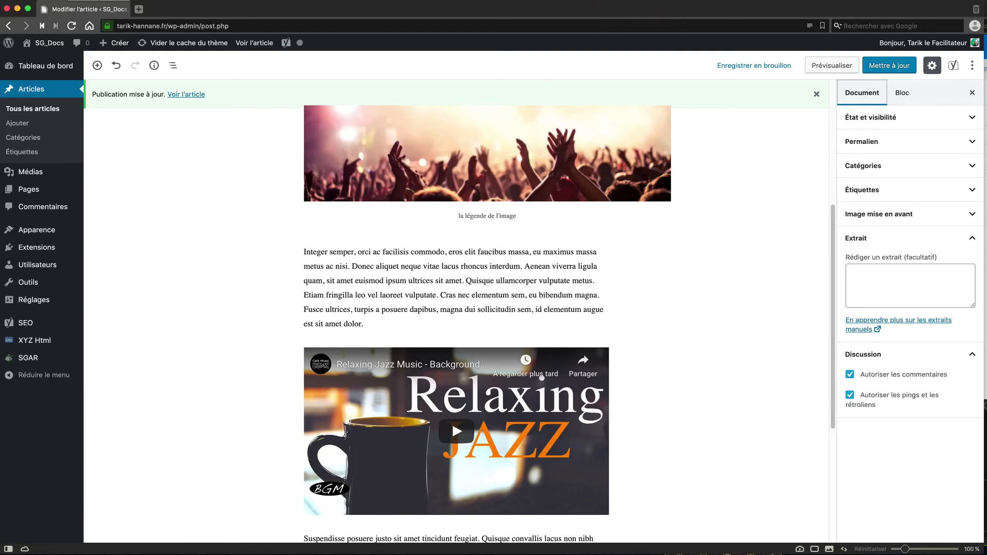